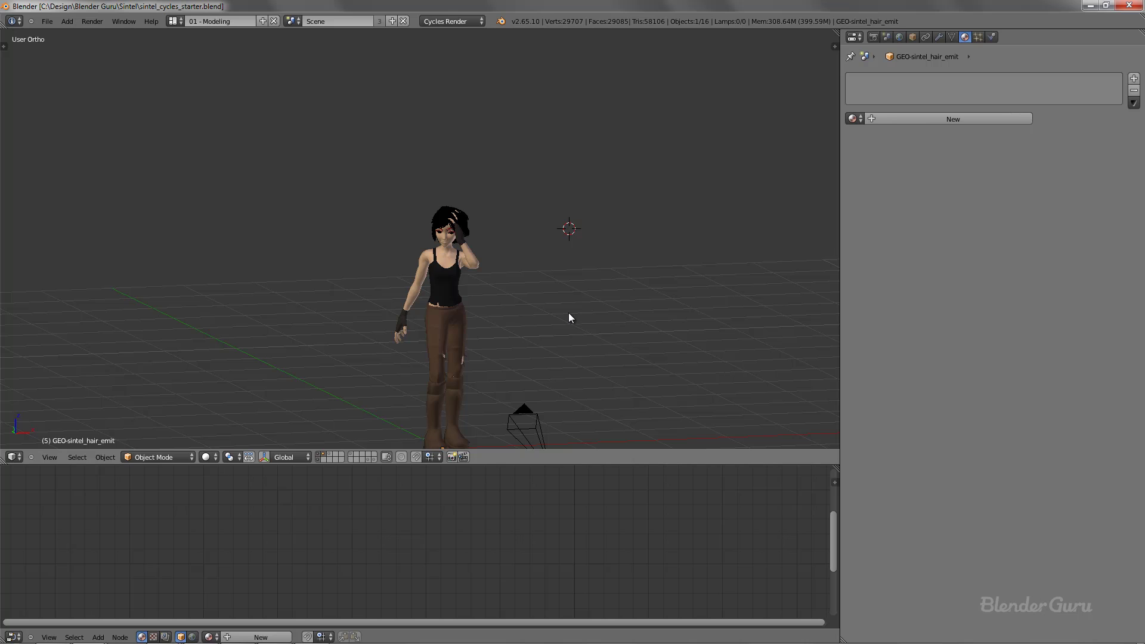
Select the character's body mesh and examine the raised hand and hair up close.
middle_click_drag(568, 312, 545, 295)
scroll(546, 295, "up", 6)
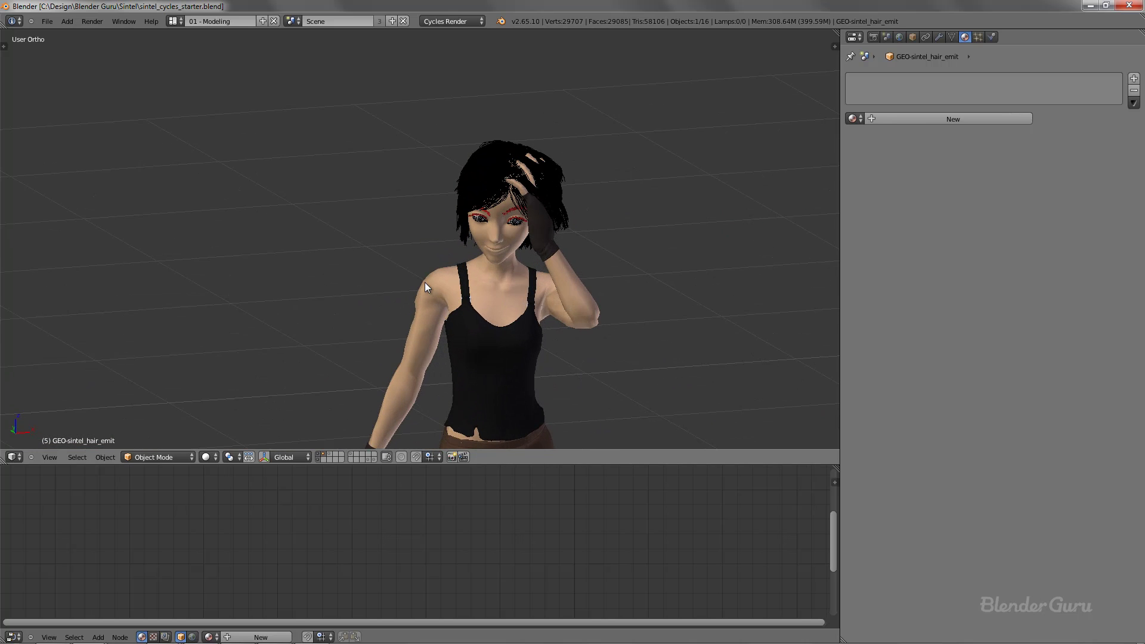
right_click(426, 283)
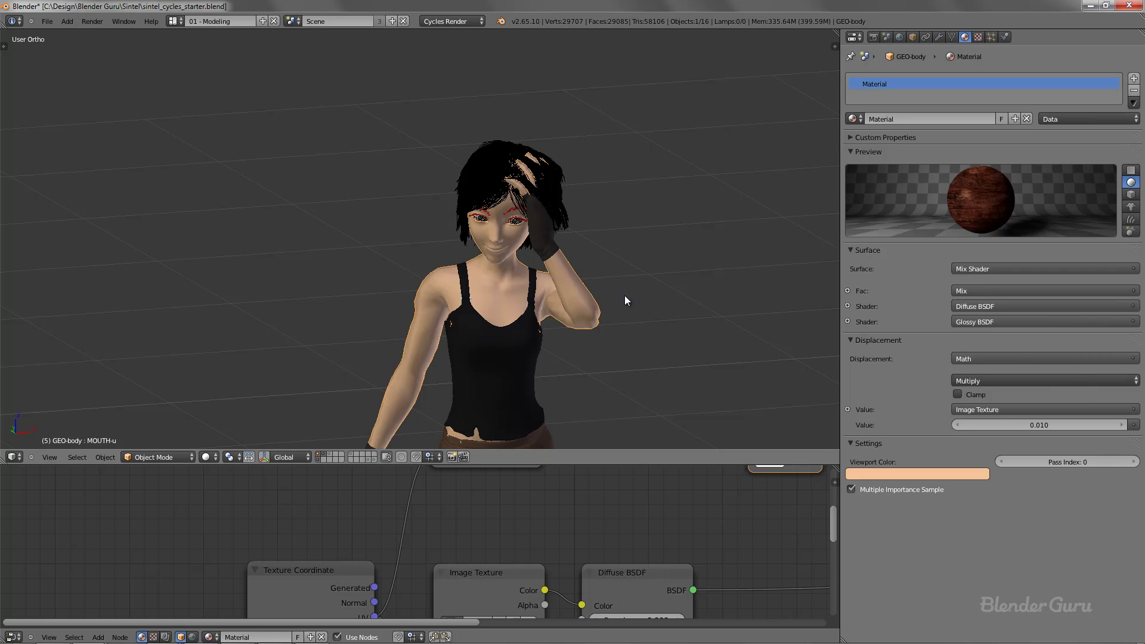
middle_click_drag(625, 298, 527, 281)
scroll(527, 281, "up", 2)
scroll(478, 230, "up", 2)
middle_click_drag(504, 197, 429, 258, "shift")
scroll(429, 258, "up", 1)
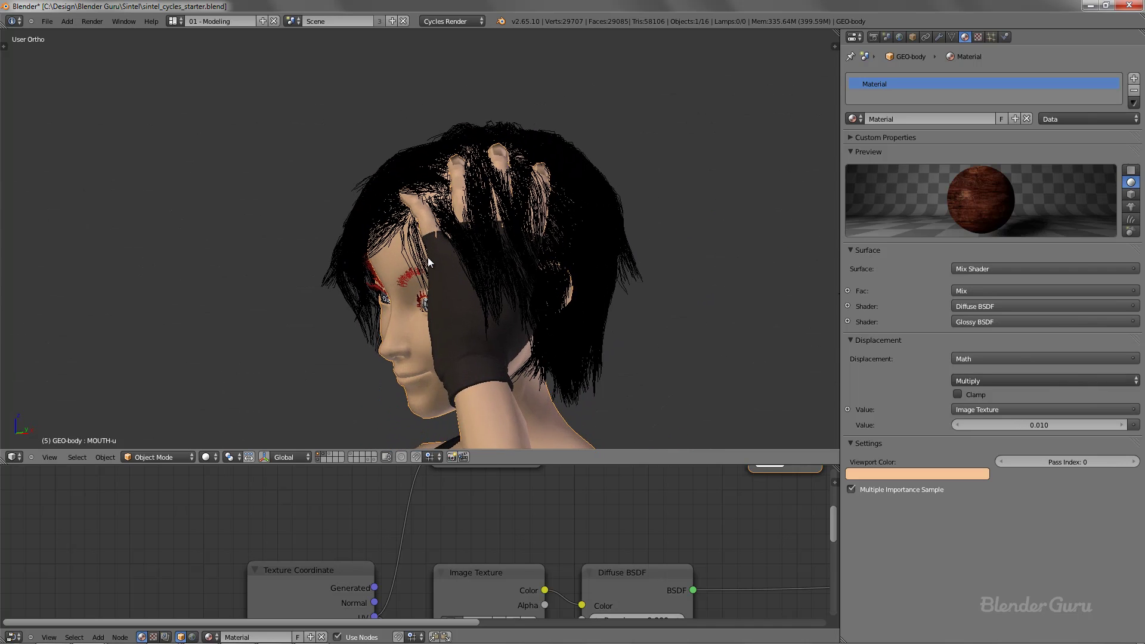
scroll(428, 256, "up", 2)
Select the hair emitter mesh on the head and display the viewport in wireframe.
key("z")
key("z")
right_click(431, 137)
key("z")
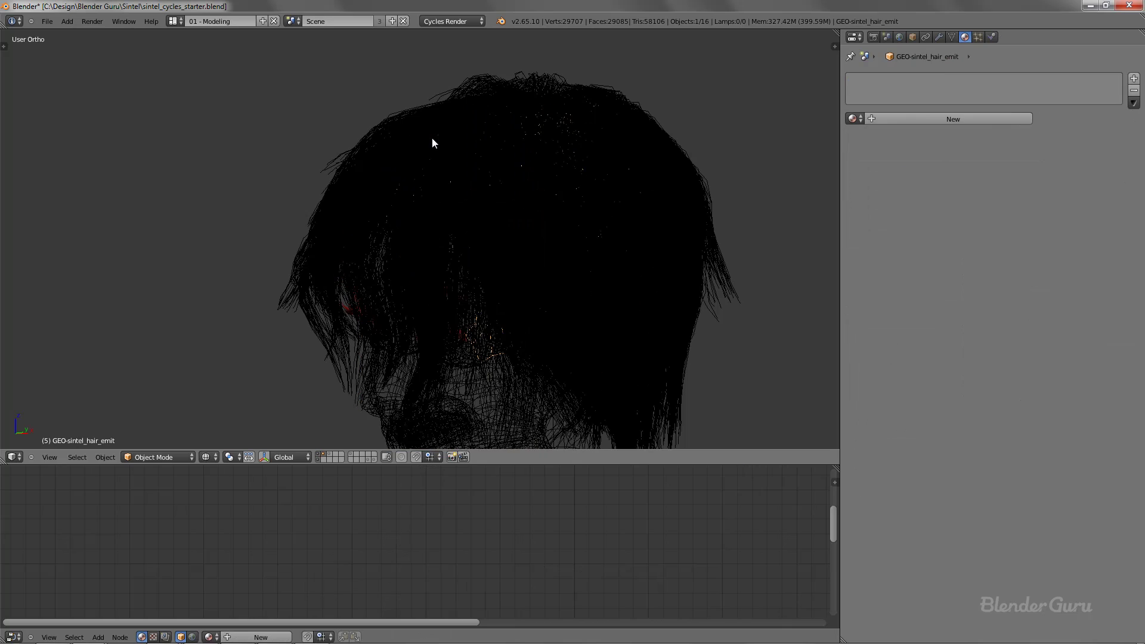
Show only the hair emitter's layer in solid shading and examine the scalp mesh carrying the hair.
scroll(432, 138, "down", 3)
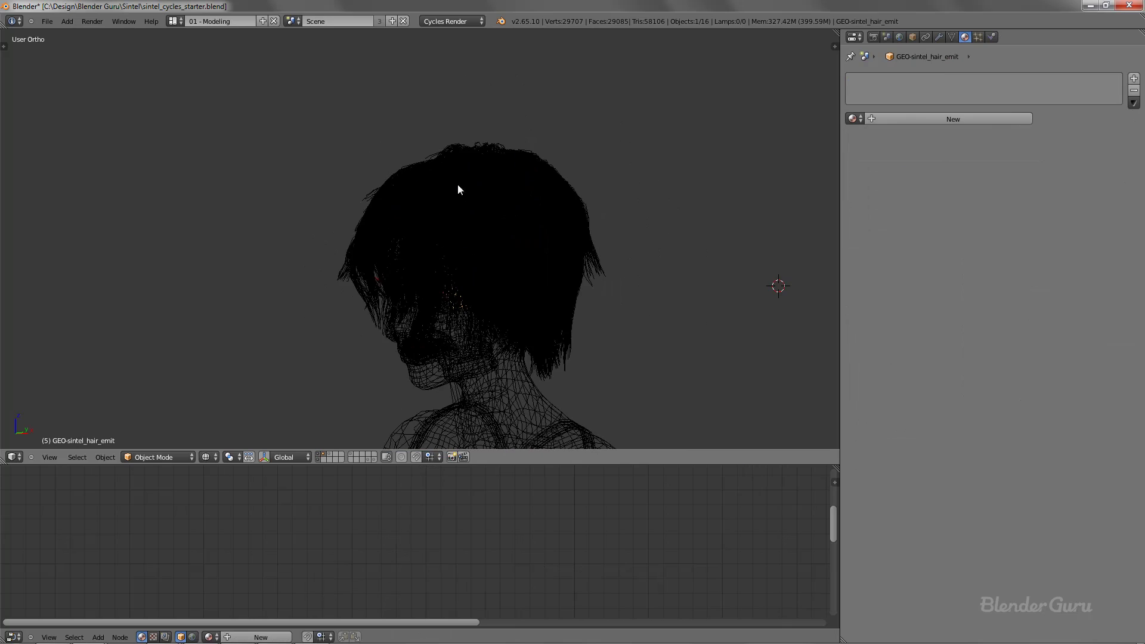
left_click(323, 454)
scroll(456, 299, "down", 3)
mouse_move(472, 331)
middle_mouse_down()
mouse_move(456, 300)
mouse_move(535, 309)
mouse_move(607, 293)
mouse_move(530, 273)
mouse_move(549, 238)
mouse_move(412, 280)
mouse_move(414, 226)
mouse_move(455, 218)
mouse_move(477, 268)
mouse_move(450, 325)
mouse_move(318, 341)
mouse_move(532, 315)
mouse_move(359, 423)
middle_mouse_up()
key("z")
scroll(549, 238, "up", 3)
scroll(413, 280, "up", 2)
scroll(402, 328, "down", 6)
scroll(515, 314, "up", 6)
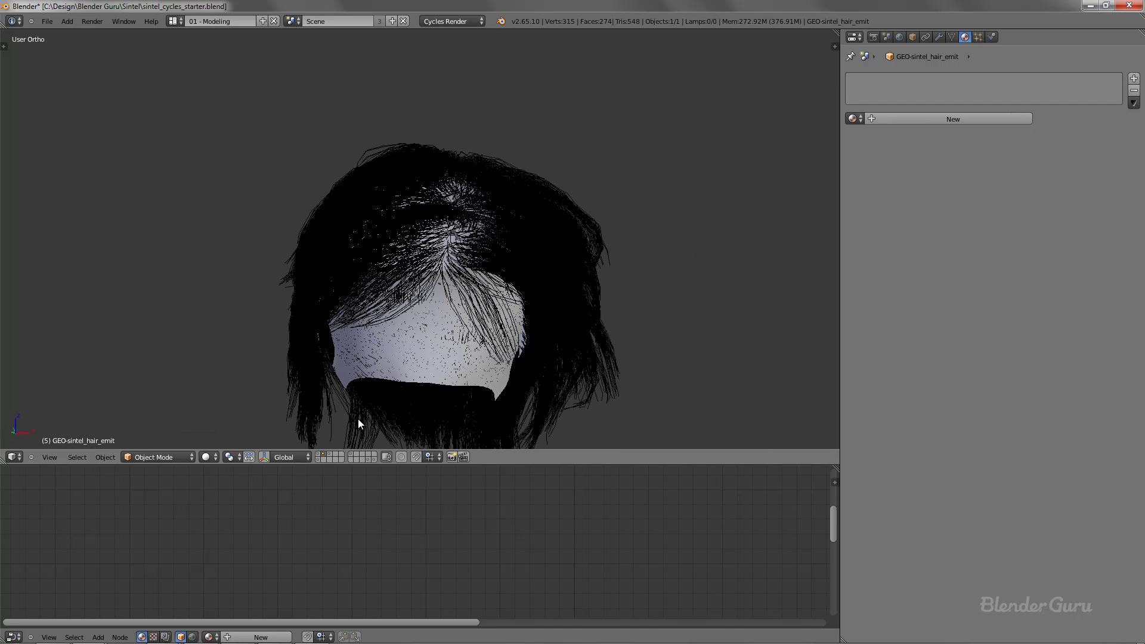
Make the character's layer visible together with the hair layer and look through the camera.
left_click(328, 454, "shift")
left_click(319, 454, "shift")
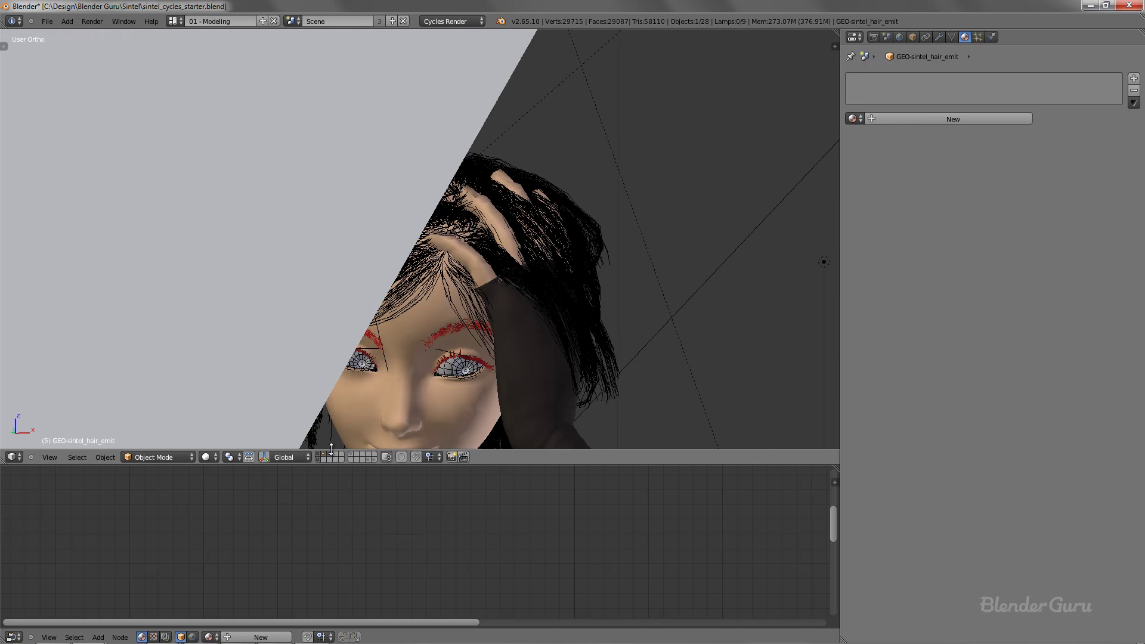
left_click(324, 454)
left_click(319, 454, "shift")
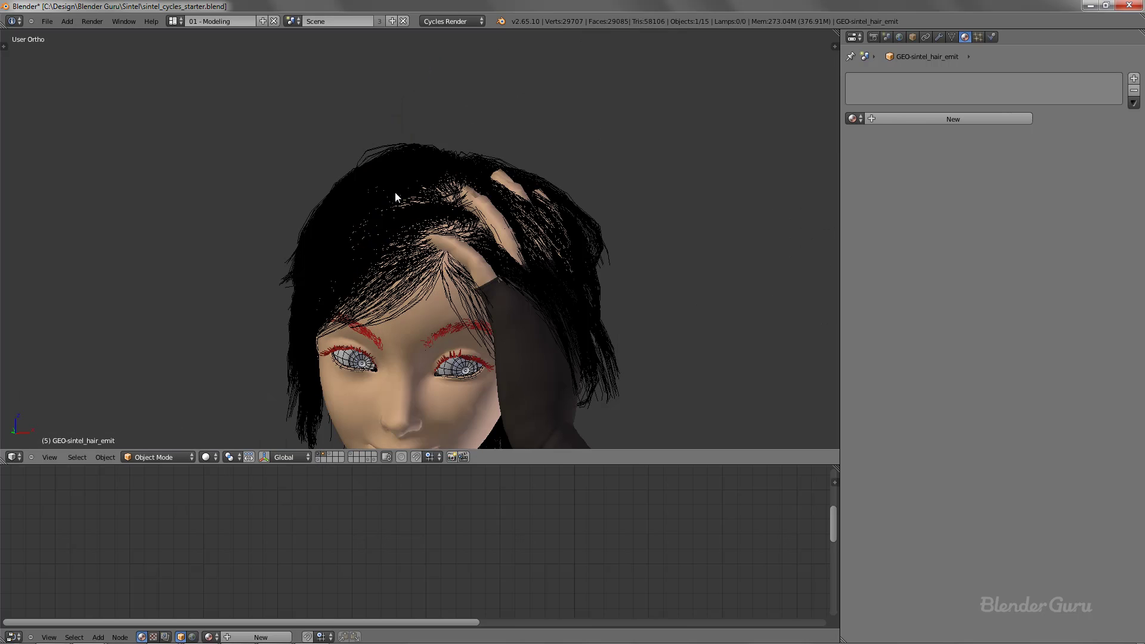
key("KP_0")
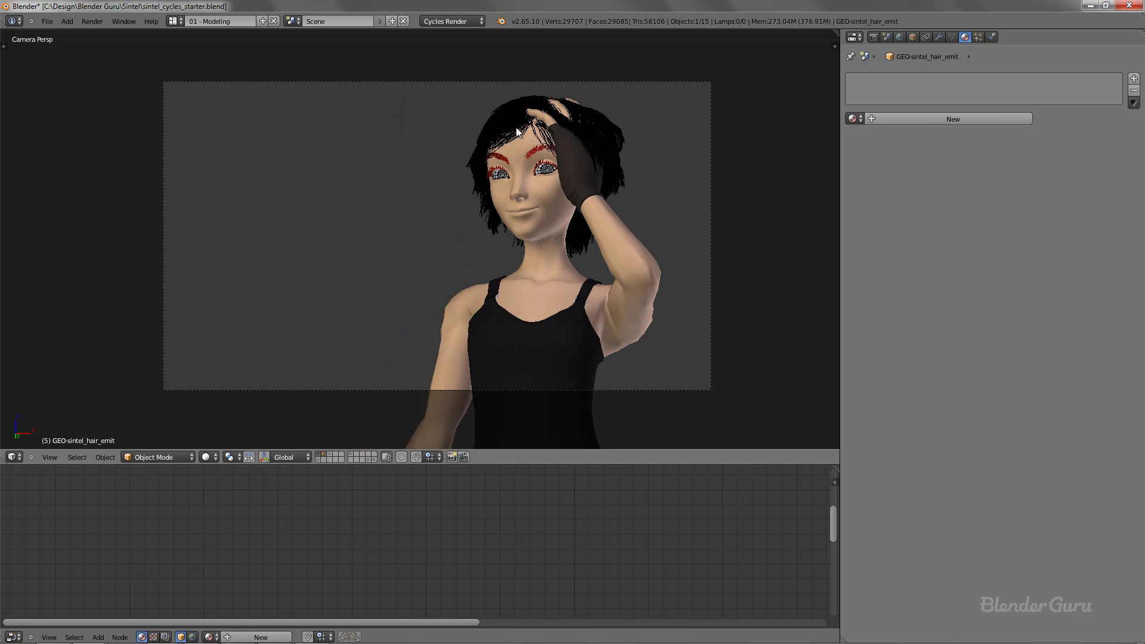
Open the hair emitter's particle settings and check the program version on the splash screen.
left_click(979, 36)
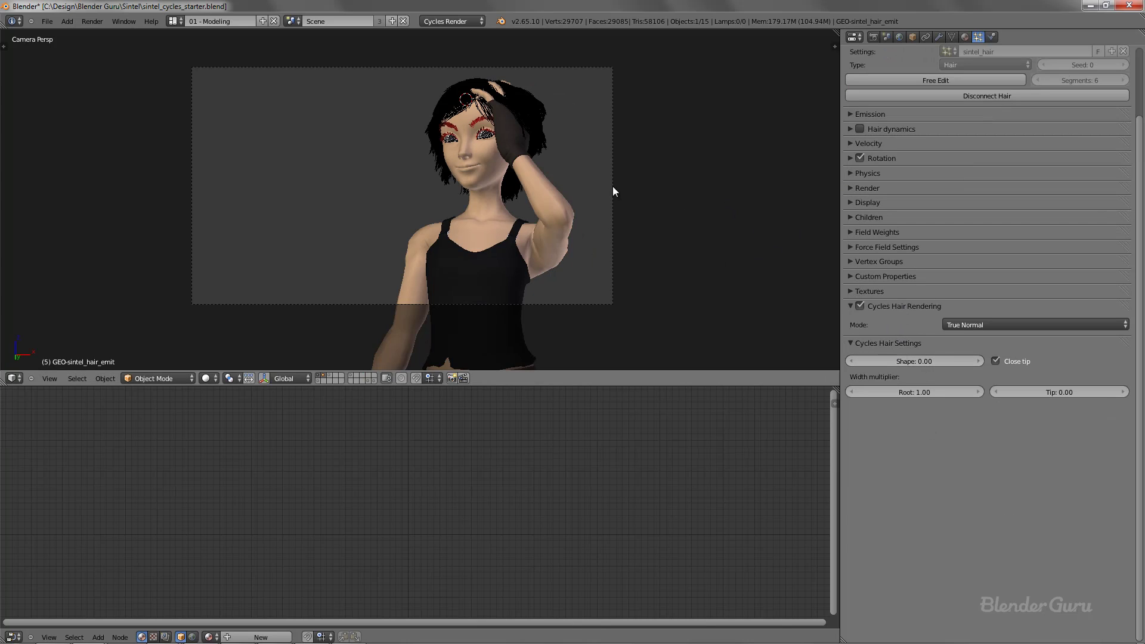
left_click(152, 21)
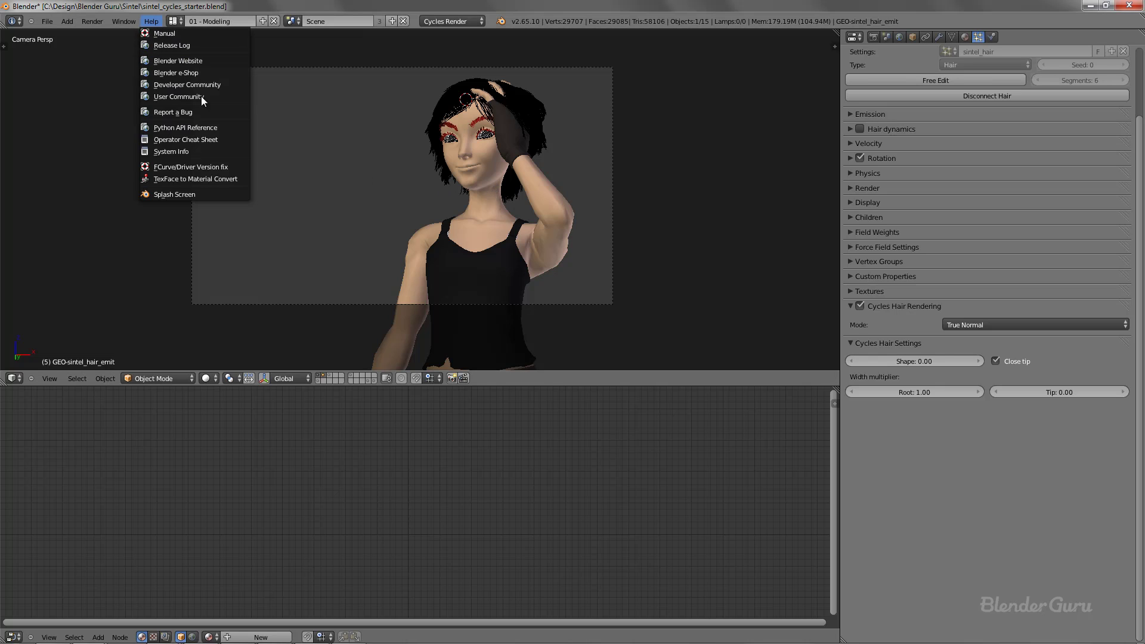
left_click(205, 193)
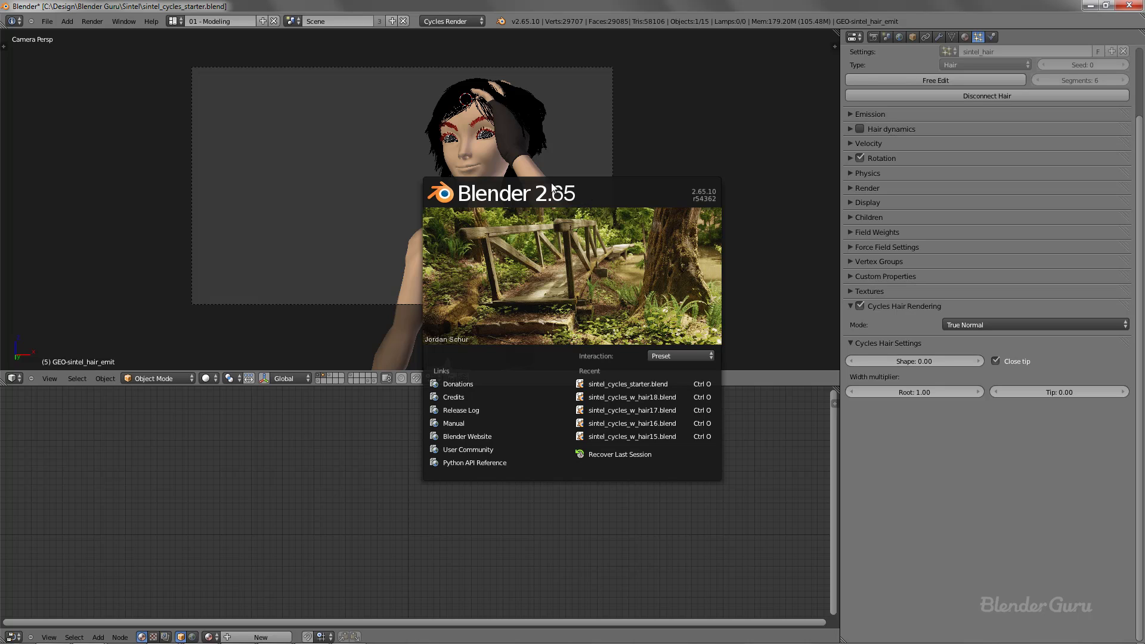
left_click(638, 199)
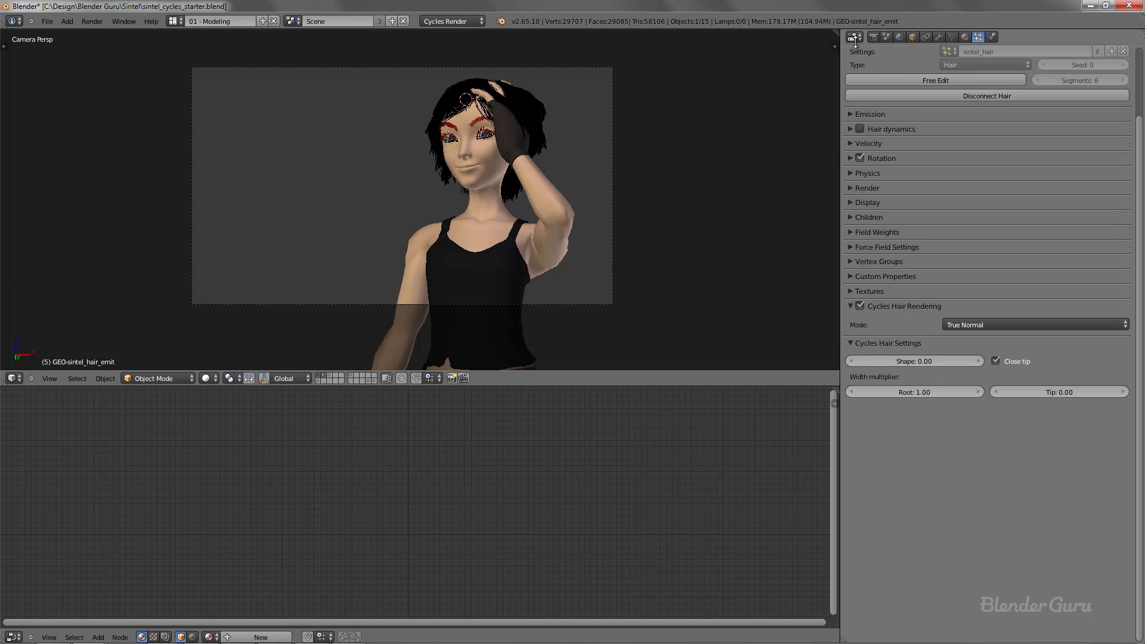
In the render settings, choose the Experimental feature set and CPU as the rendering device.
left_click(873, 37)
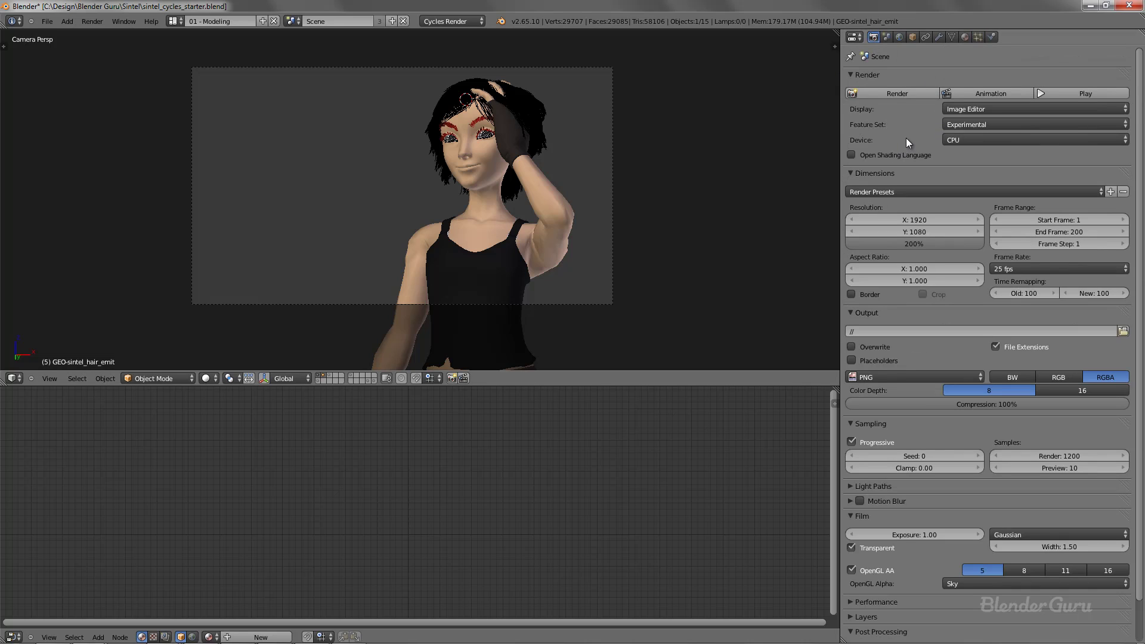
left_click(955, 141)
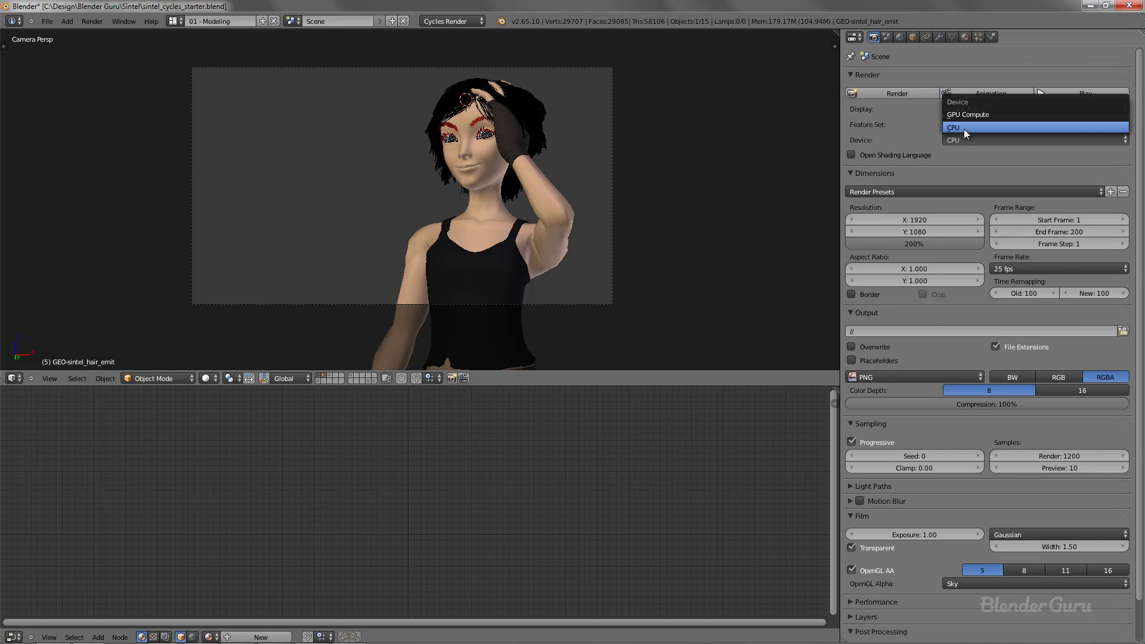
left_click(964, 129)
left_click(961, 135)
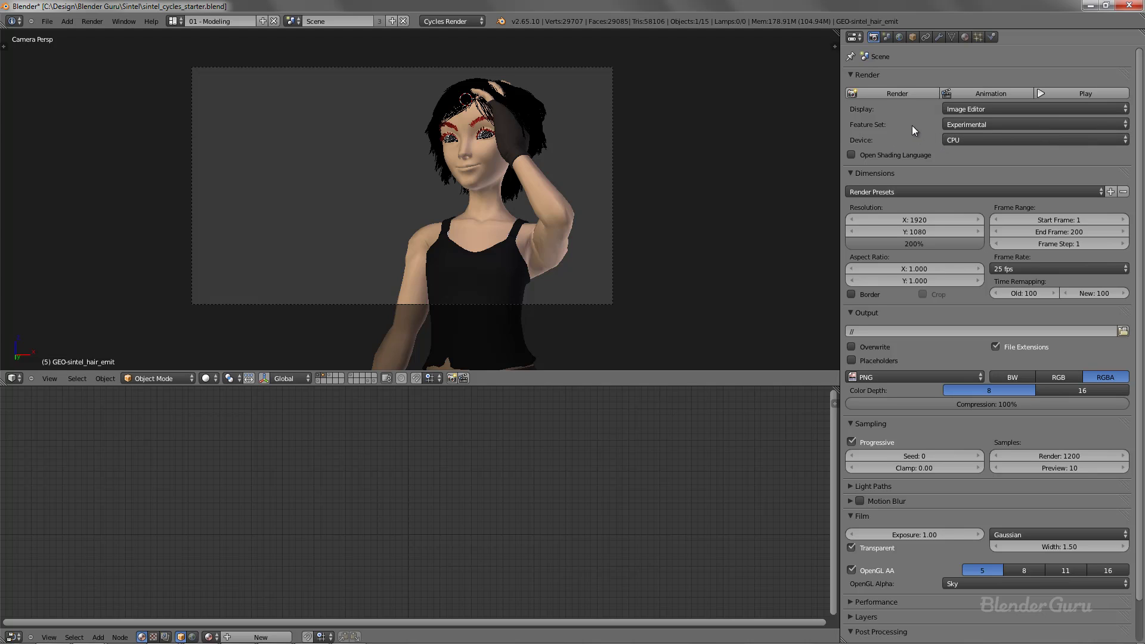
left_click(945, 124)
left_click(970, 122)
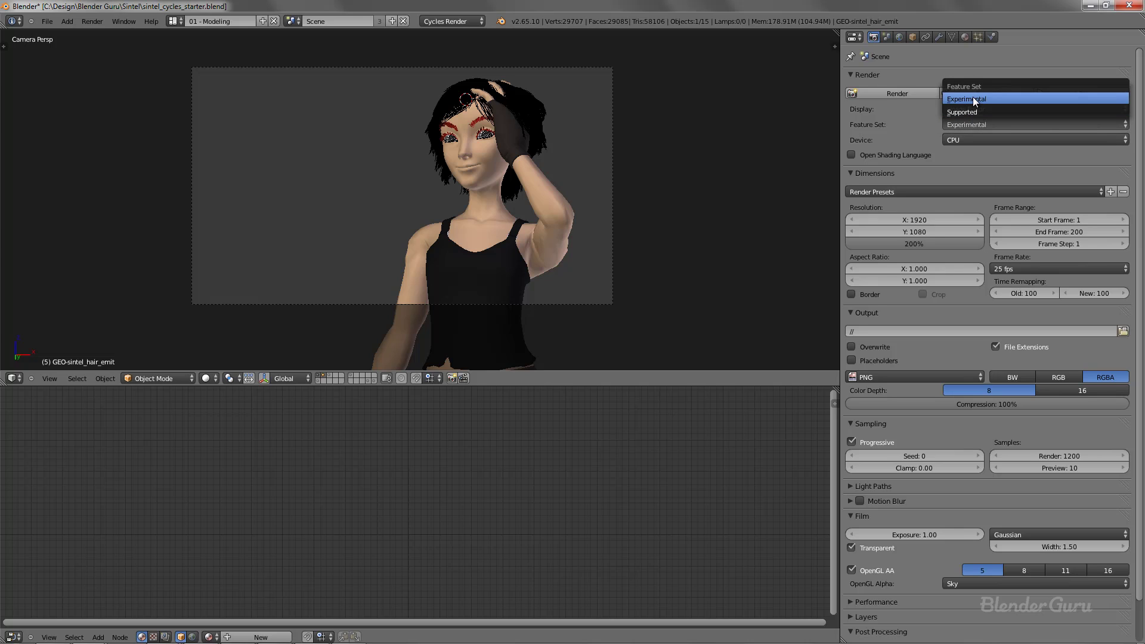
left_click(974, 101)
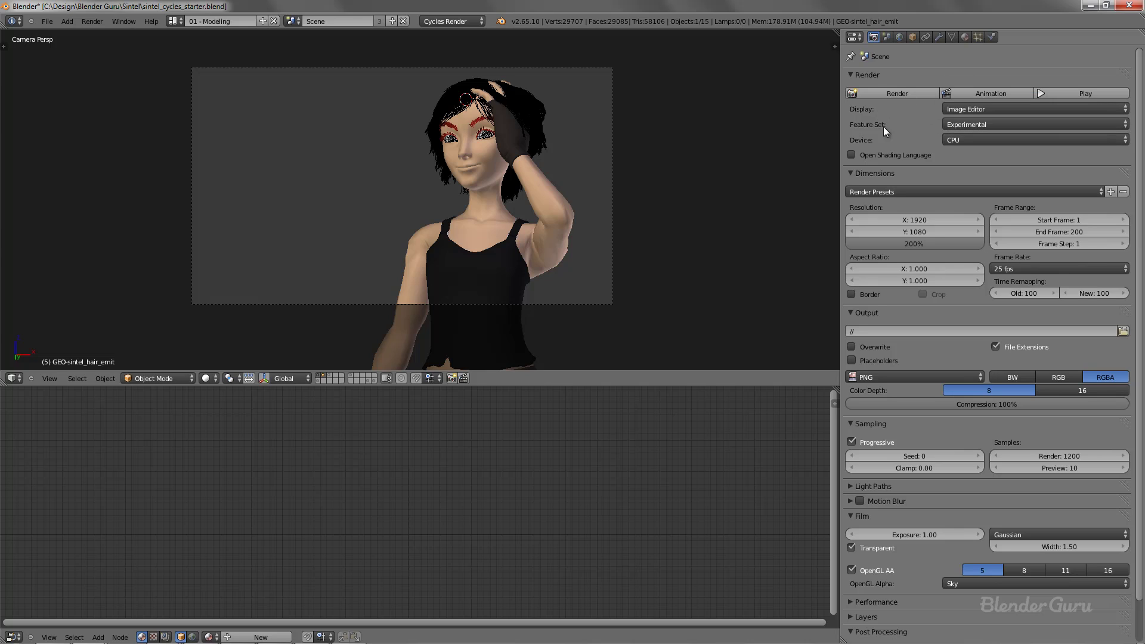
left_click(948, 124)
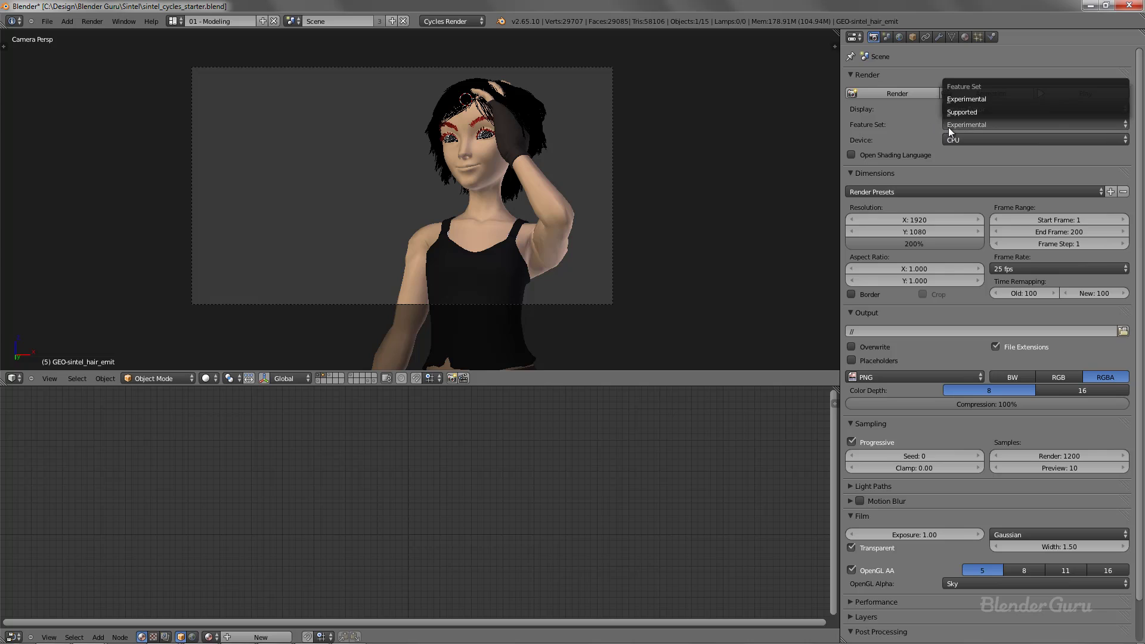
left_click(960, 100)
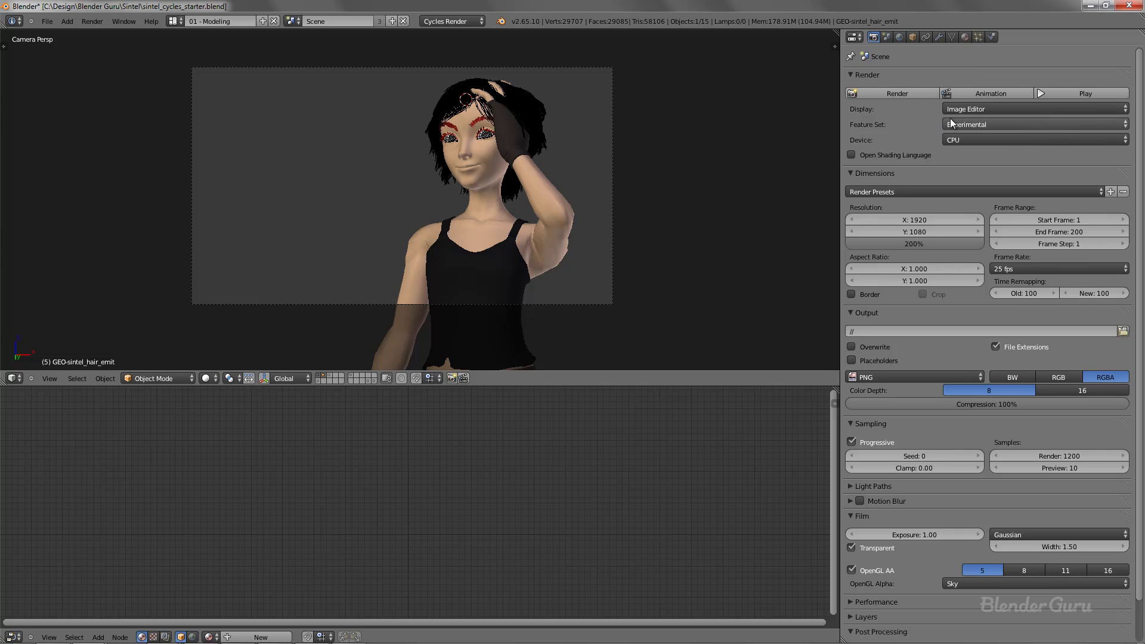
left_click(950, 142)
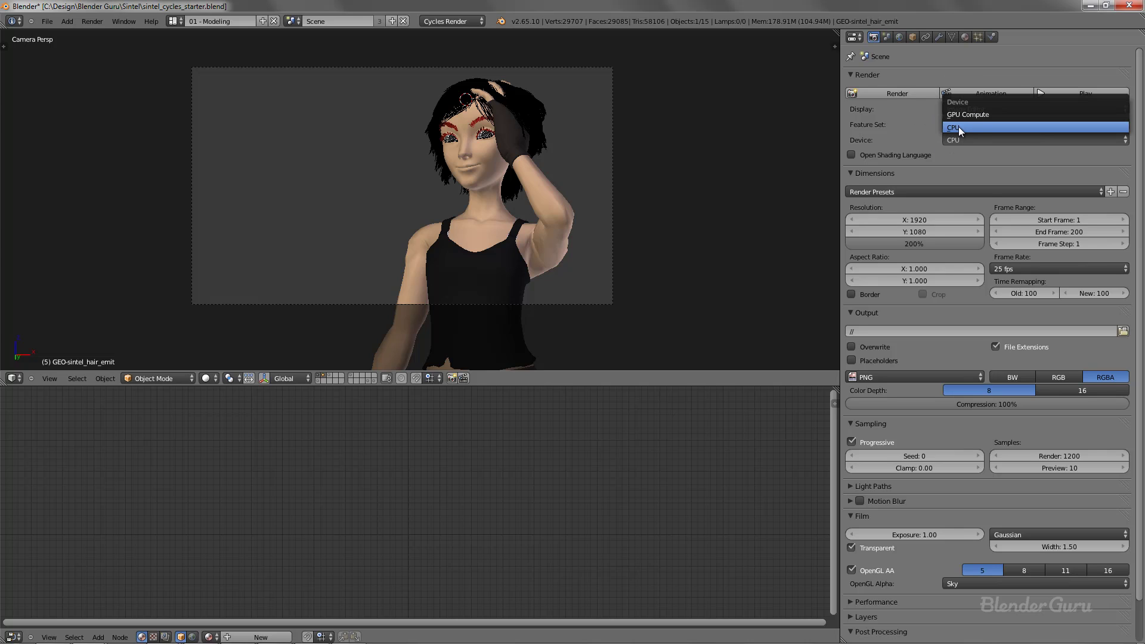
left_click(958, 127)
left_click(962, 126)
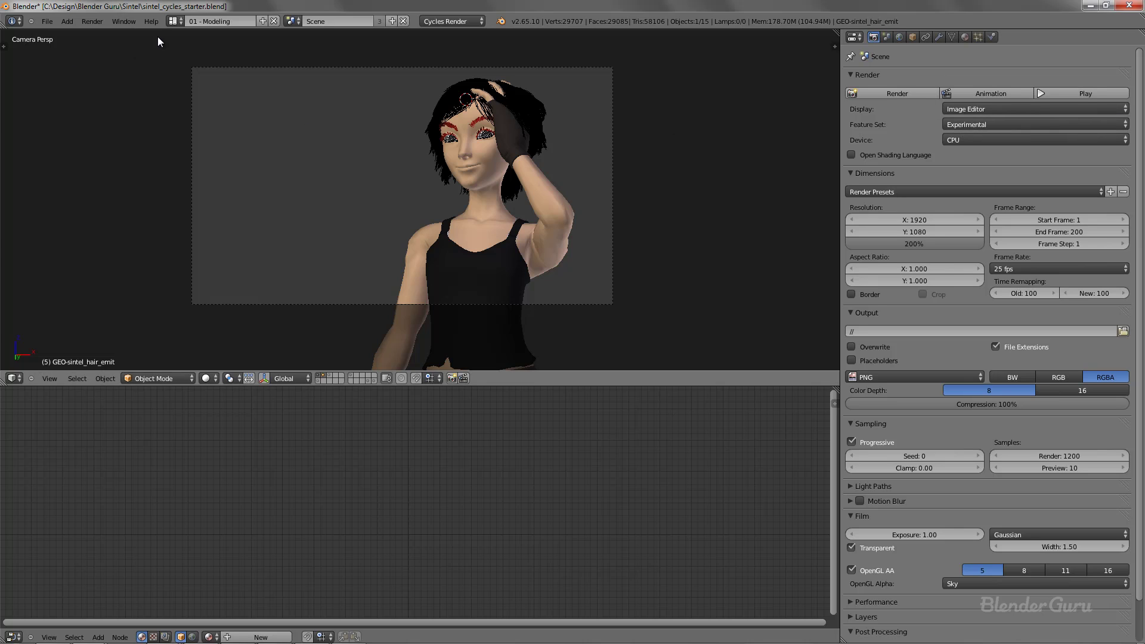
Open the particle settings of sintel_hair and review the available Cycles hair rendering modes.
left_click(977, 38)
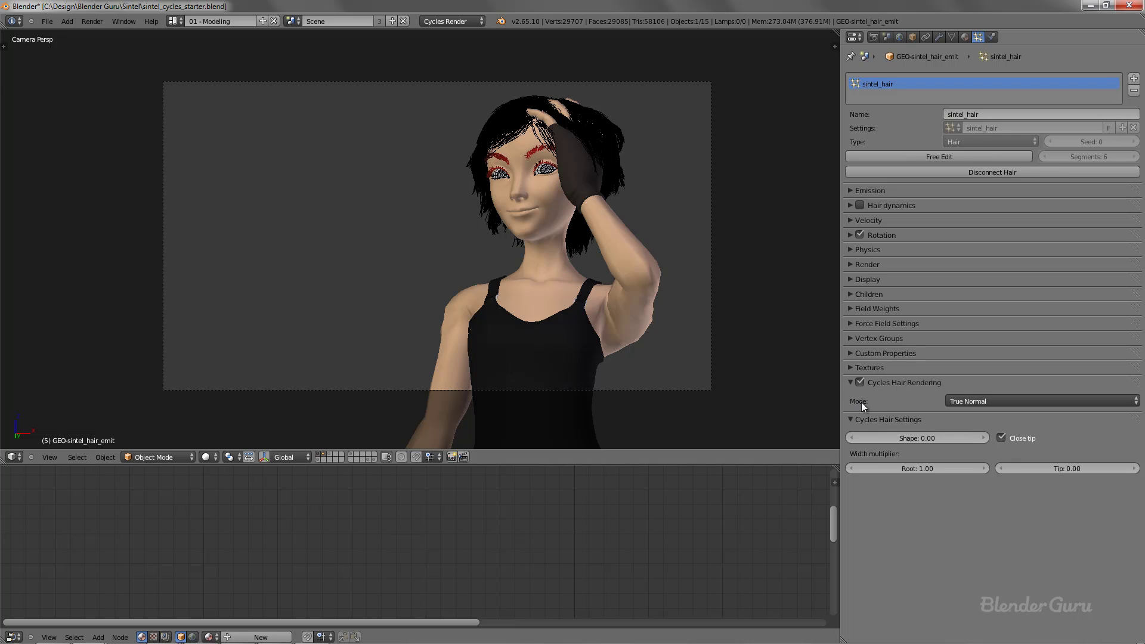
left_click(964, 403)
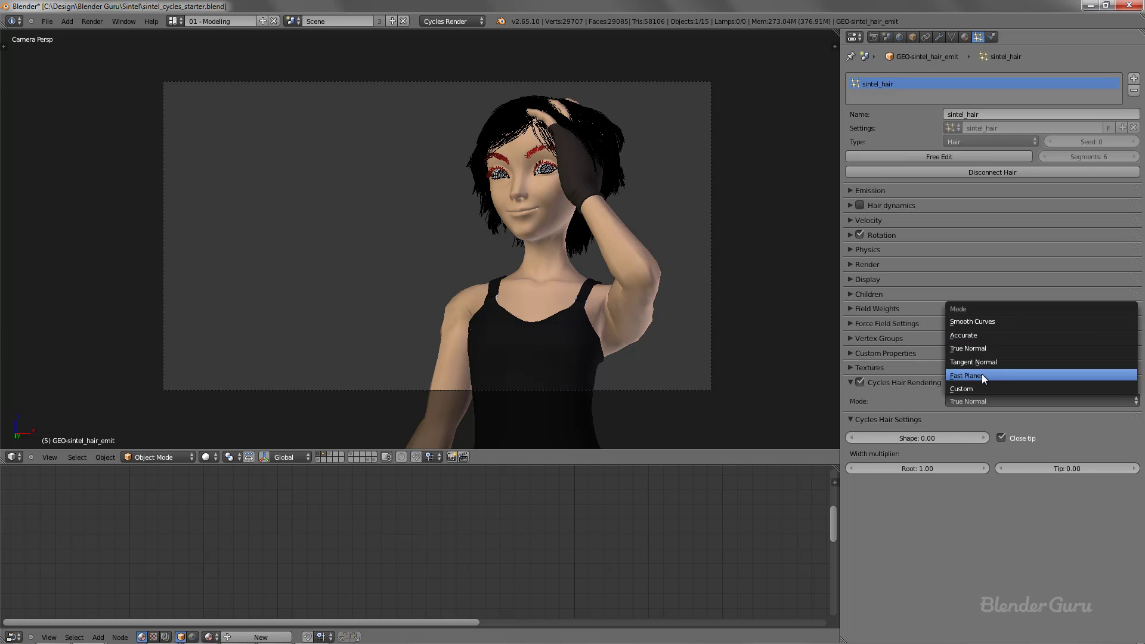
left_click(943, 396)
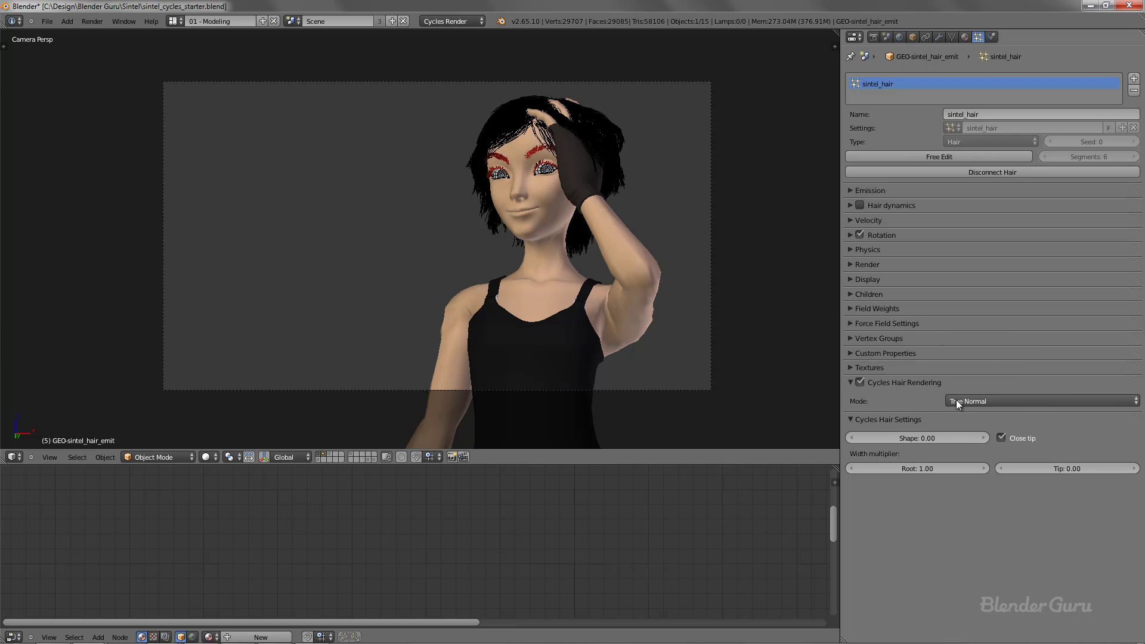
left_click(957, 399)
left_click(957, 400)
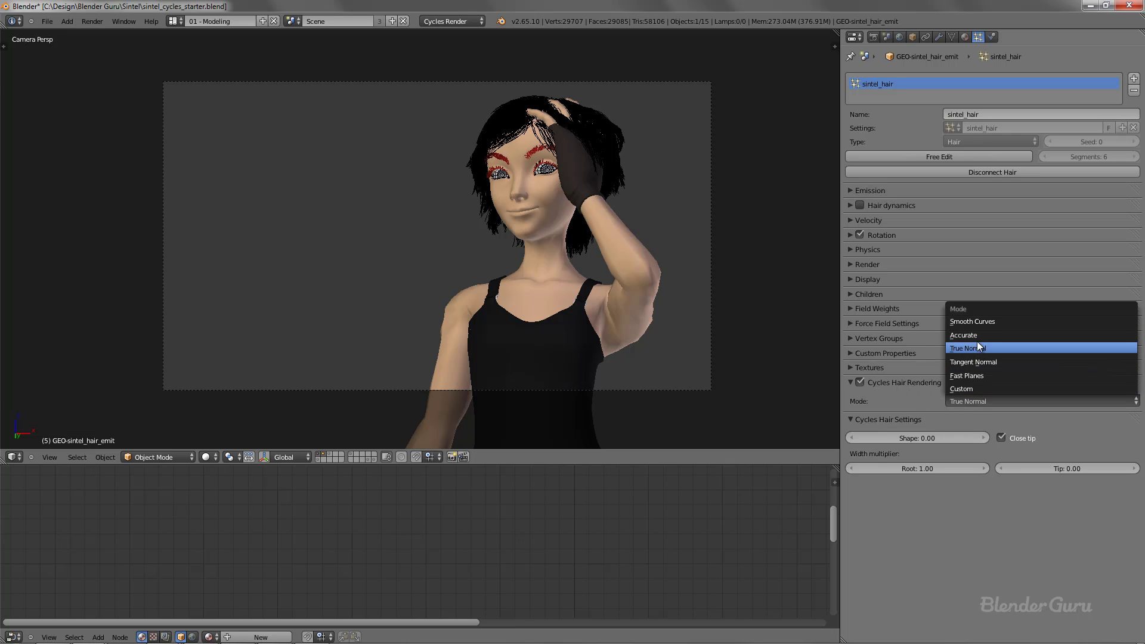
Switch the Cycles hair rendering mode to Custom and inspect the primitive options.
left_click(969, 388)
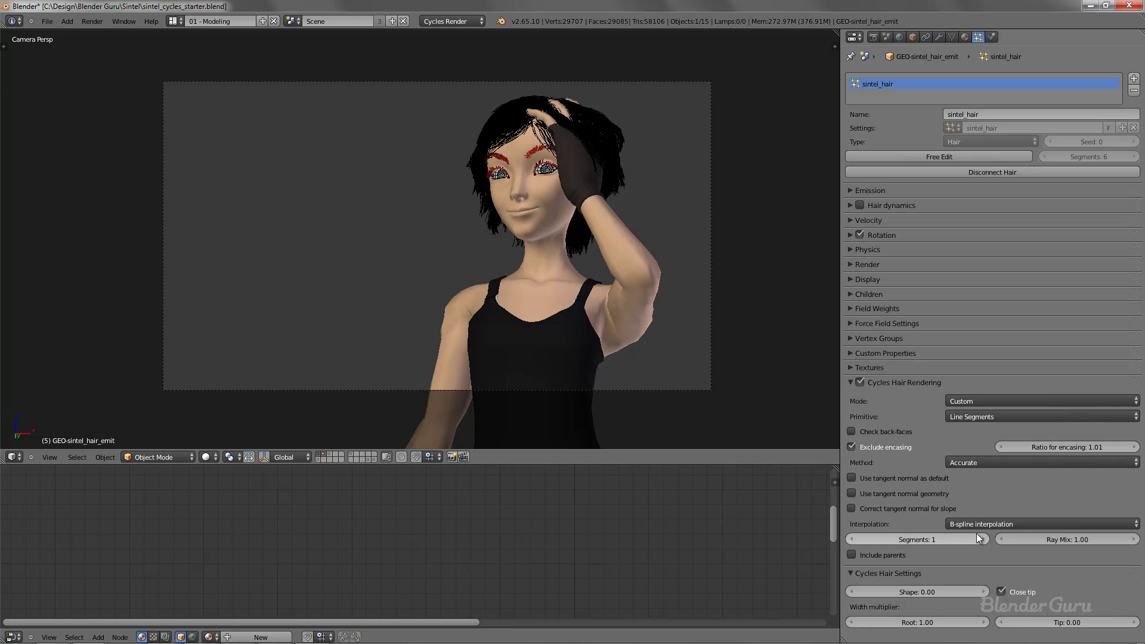
left_click(985, 417)
left_click(968, 420)
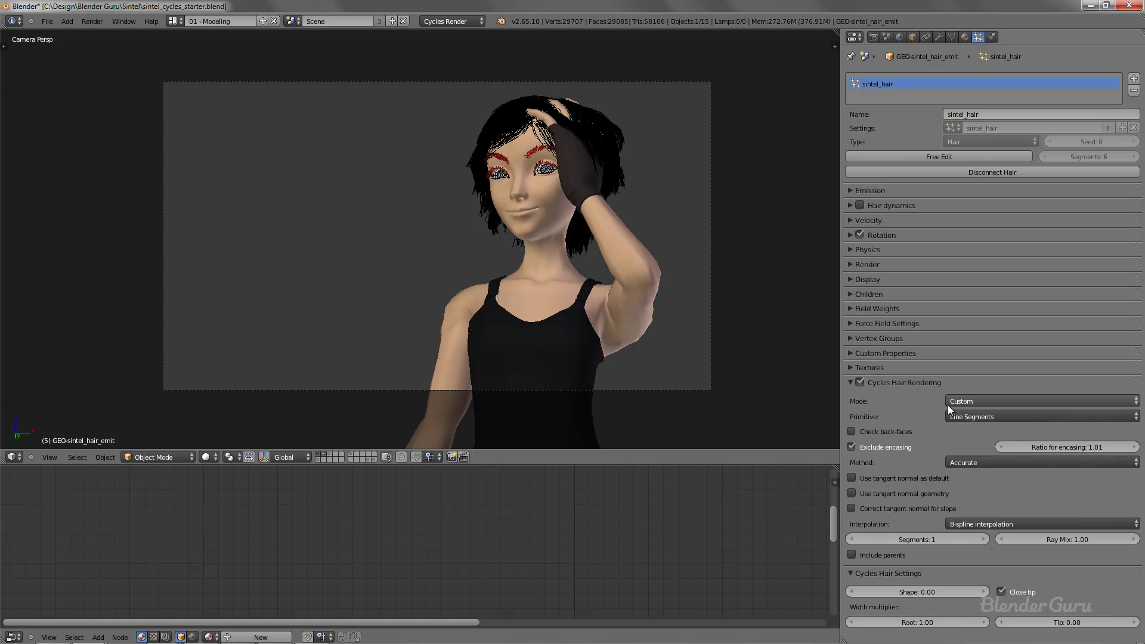
Try the Smooth Curves, Tangent Normal and Fast Planes hair rendering modes, and set the mode back to True Normal.
left_click(949, 404)
left_click(986, 323)
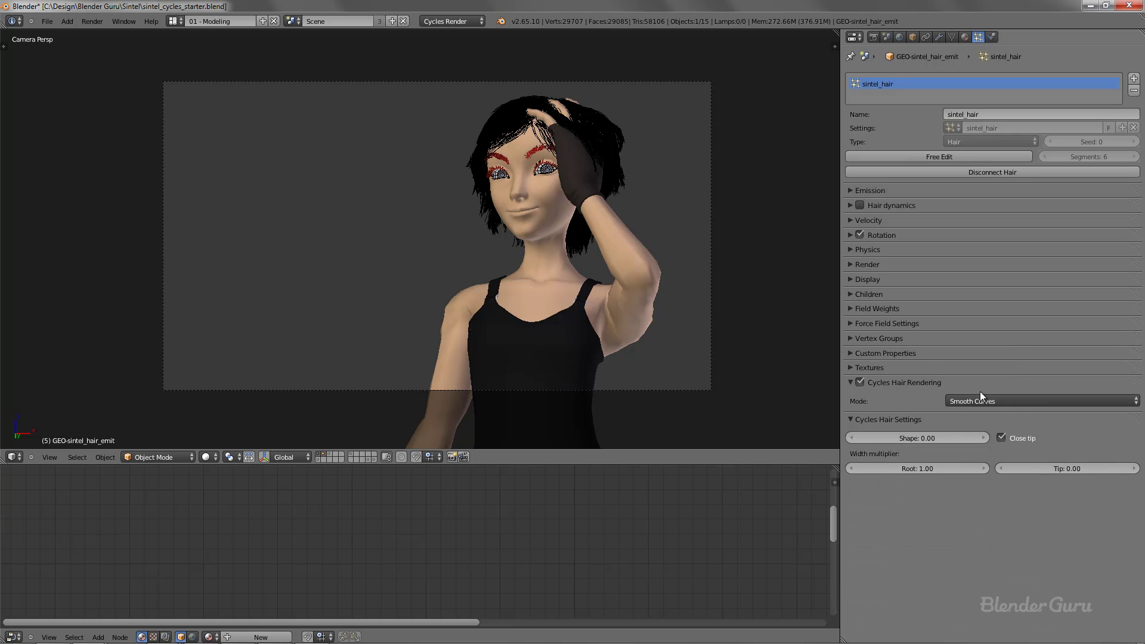
left_click(981, 400)
left_click(982, 349)
left_click(984, 399)
left_click(983, 362)
left_click(987, 401)
left_click(989, 375)
left_click(989, 399)
left_click(995, 350)
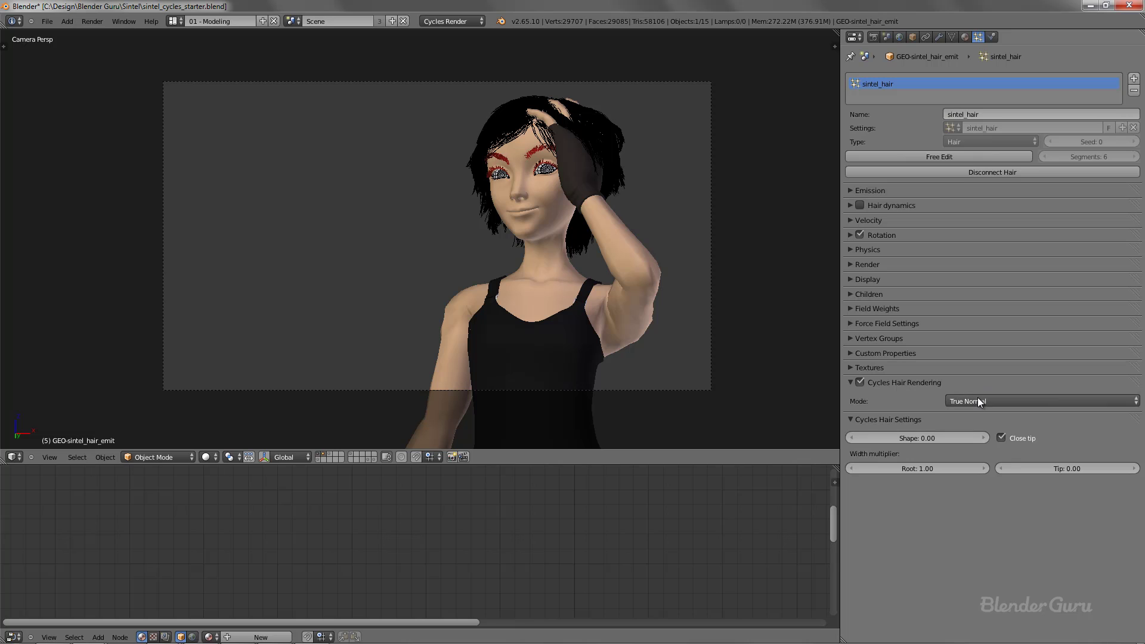
left_click(981, 386)
left_click(977, 397)
left_click(972, 385)
left_click(966, 400)
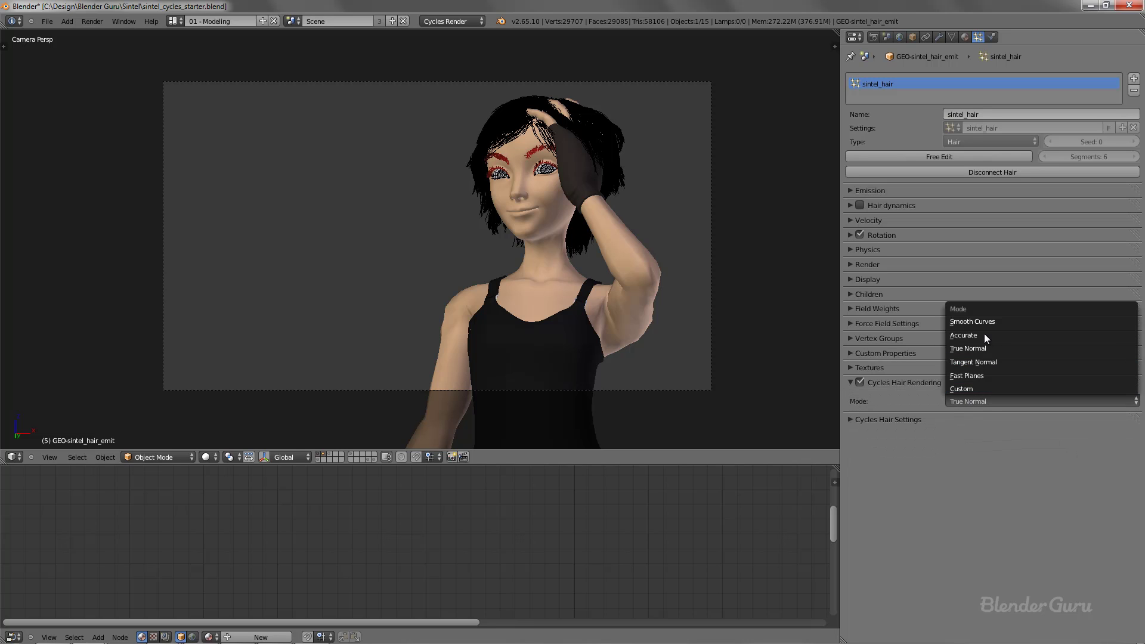
Switch to the PowerPoint slide show and advance to the Hair Rendering Modes slide.
key("alt+Tab")
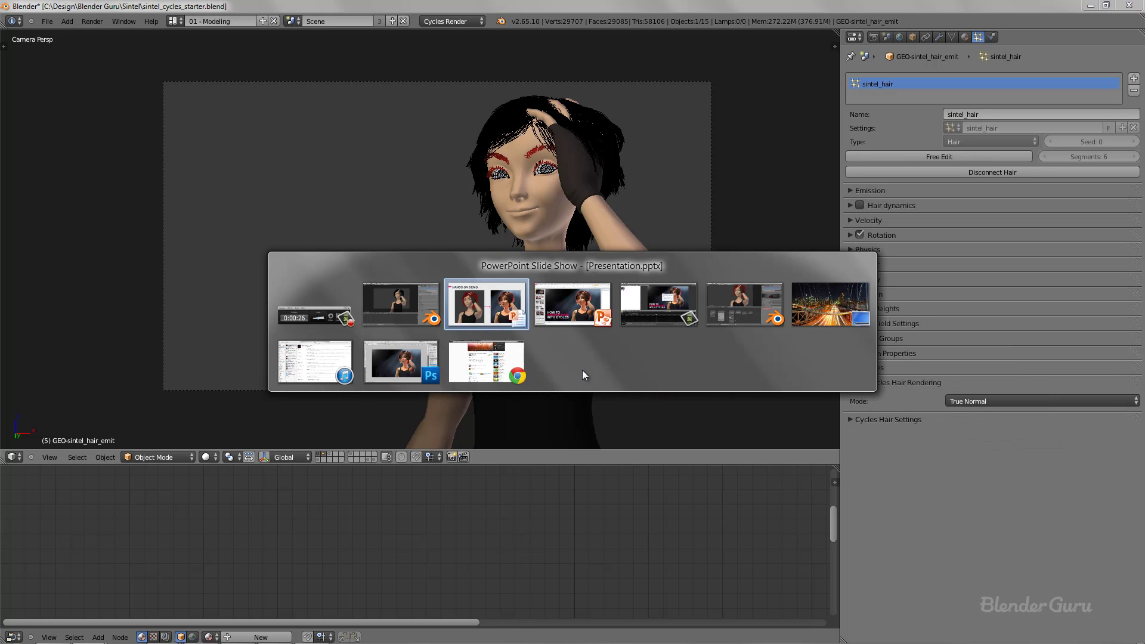
left_click(571, 292)
key("alt+Tab")
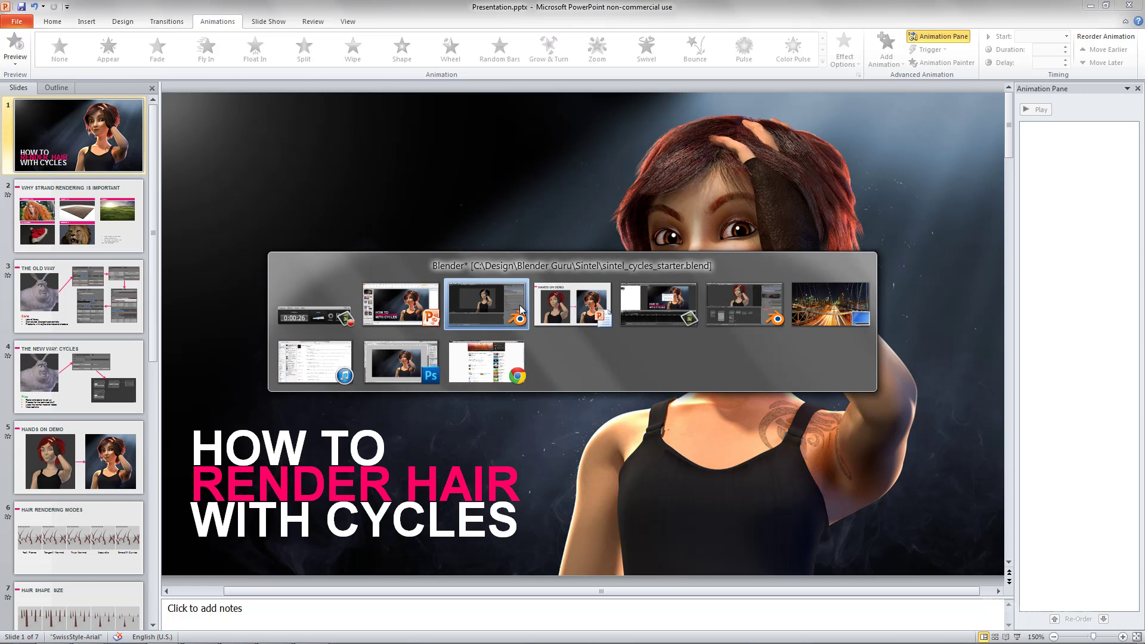
left_click(572, 306)
left_click(752, 394)
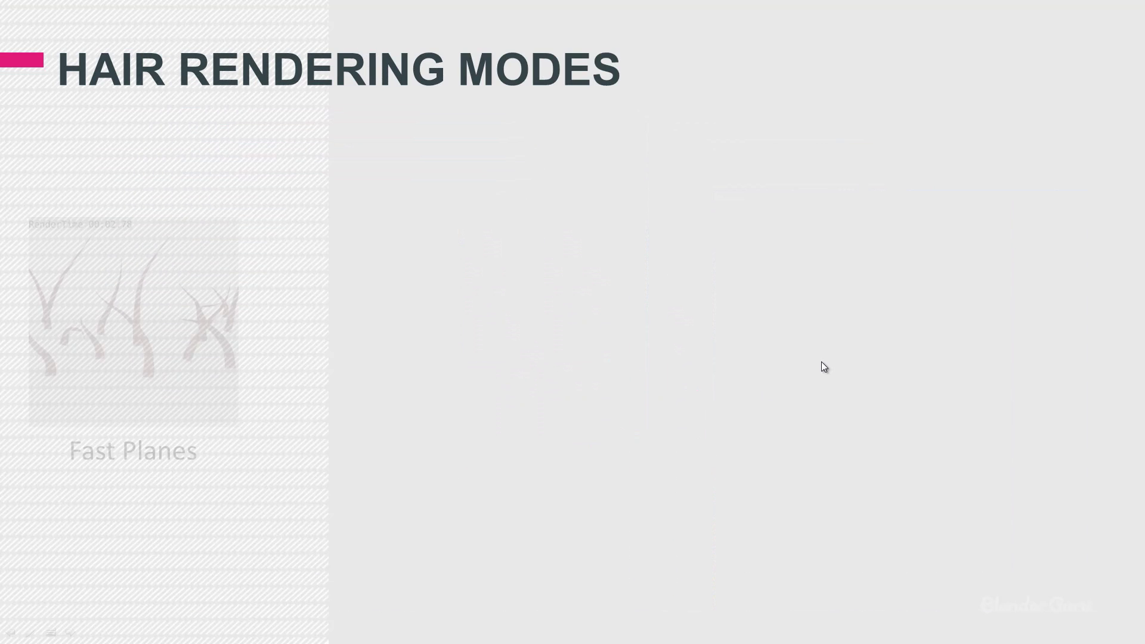
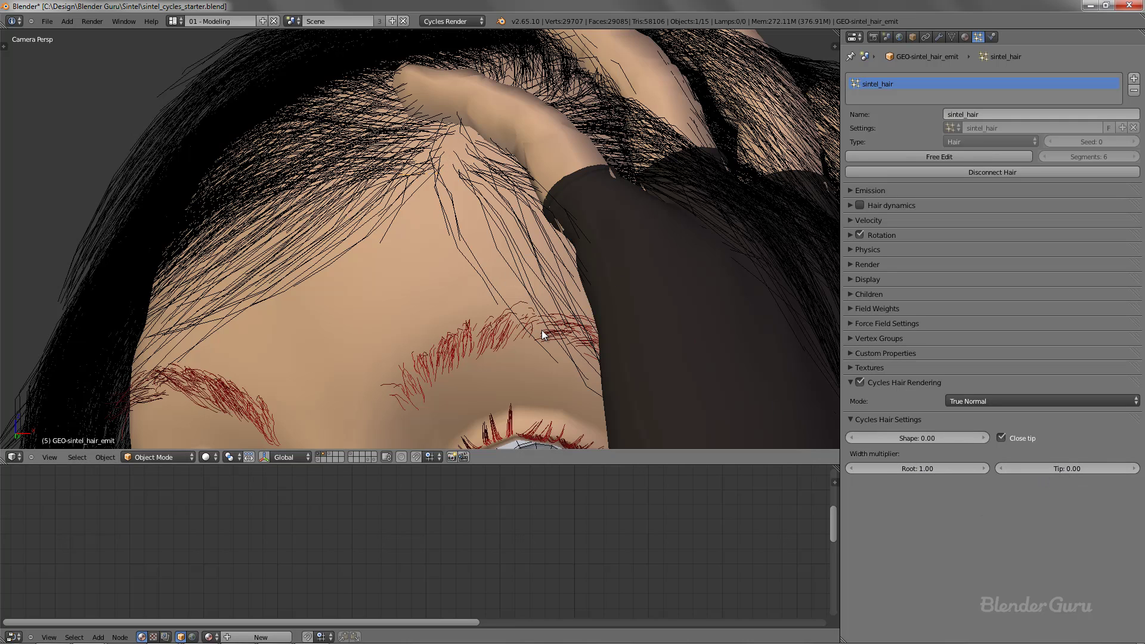
Try a tip width multiplier of 1 on the sintel_hair strands and set it back to 0.
scroll(459, 114, "up", 4)
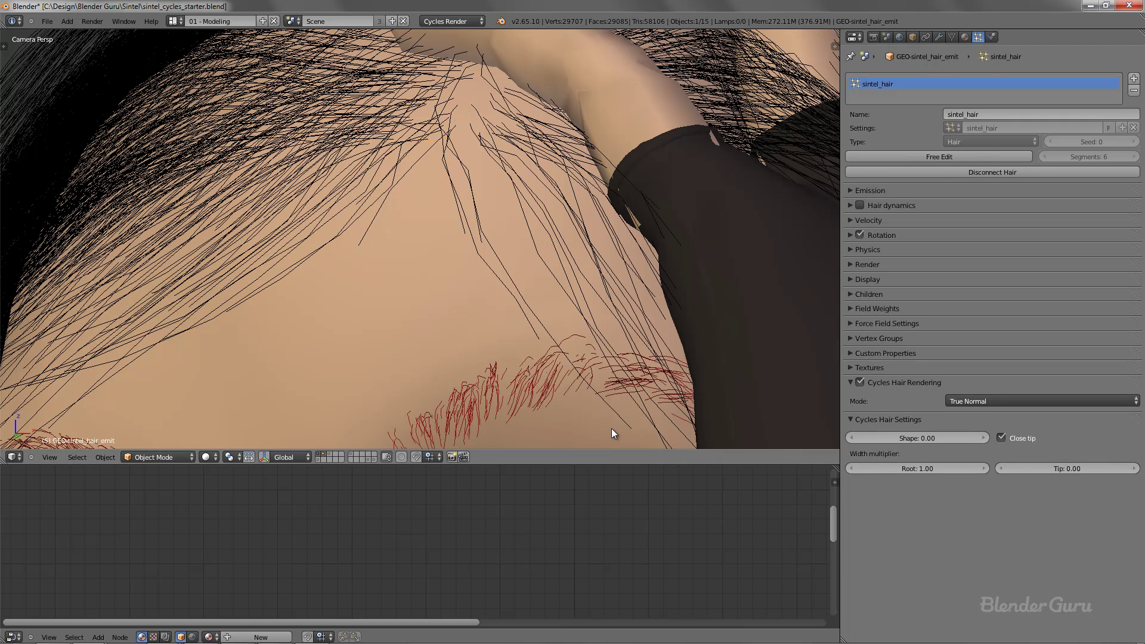
left_click(1059, 471)
type("1")
key("Return")
scroll(485, 206, "down", 4)
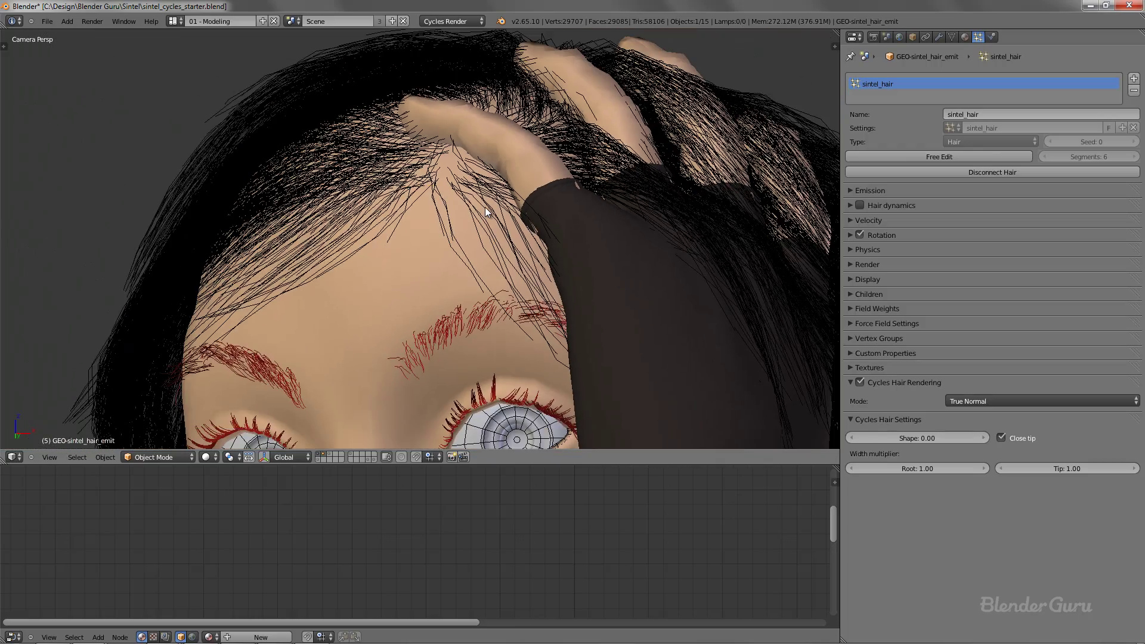
scroll(485, 207, "up", 2)
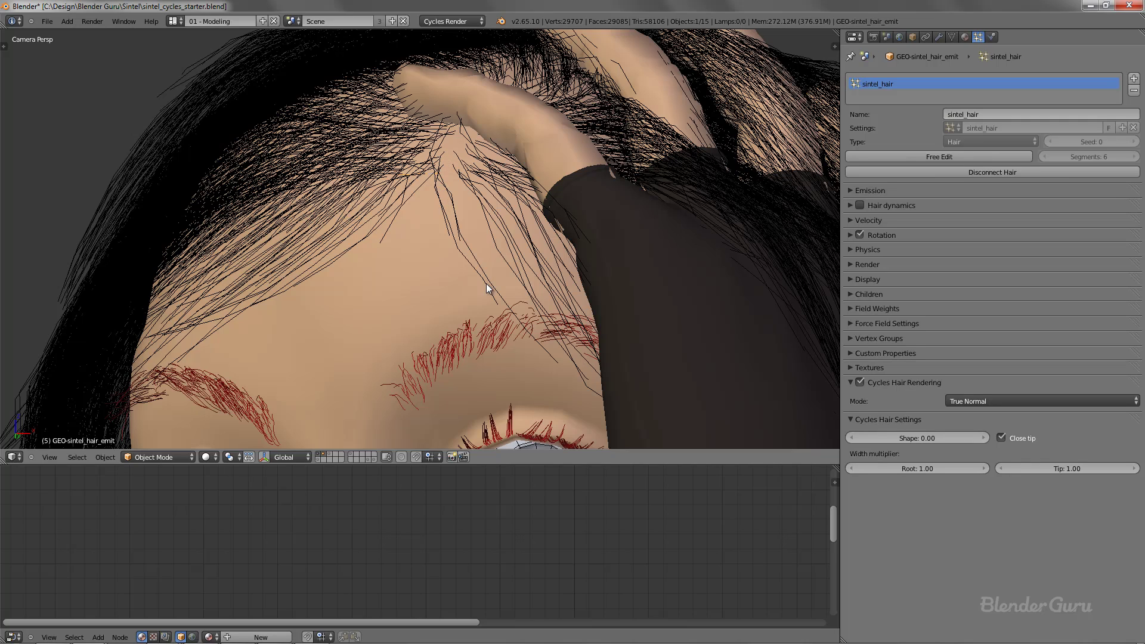
left_click(1061, 468)
type("0")
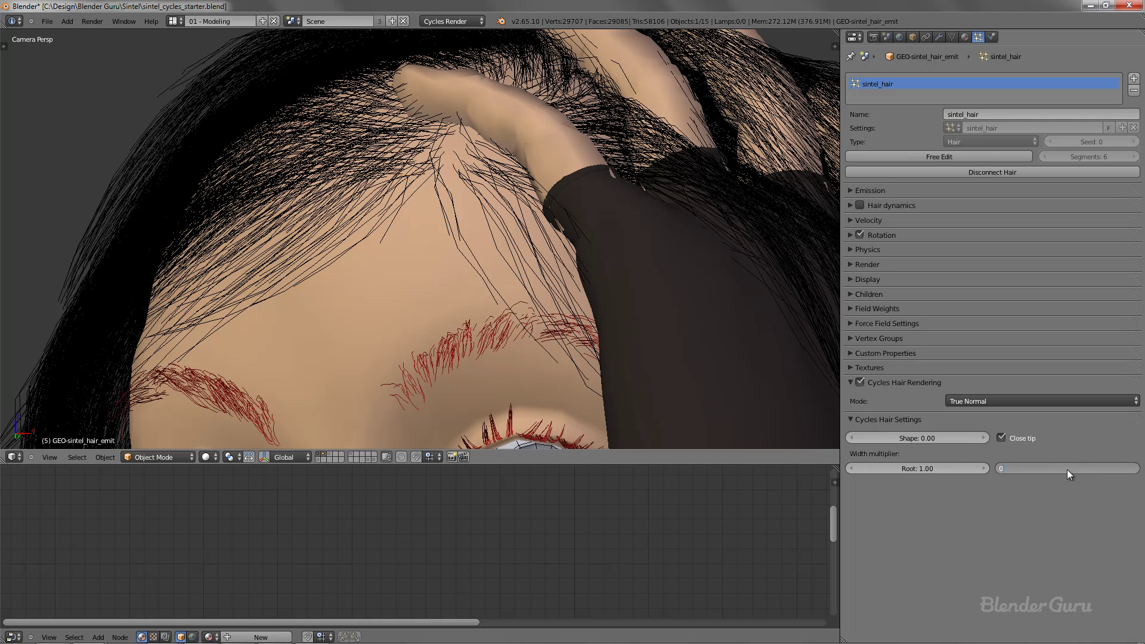
key("Return")
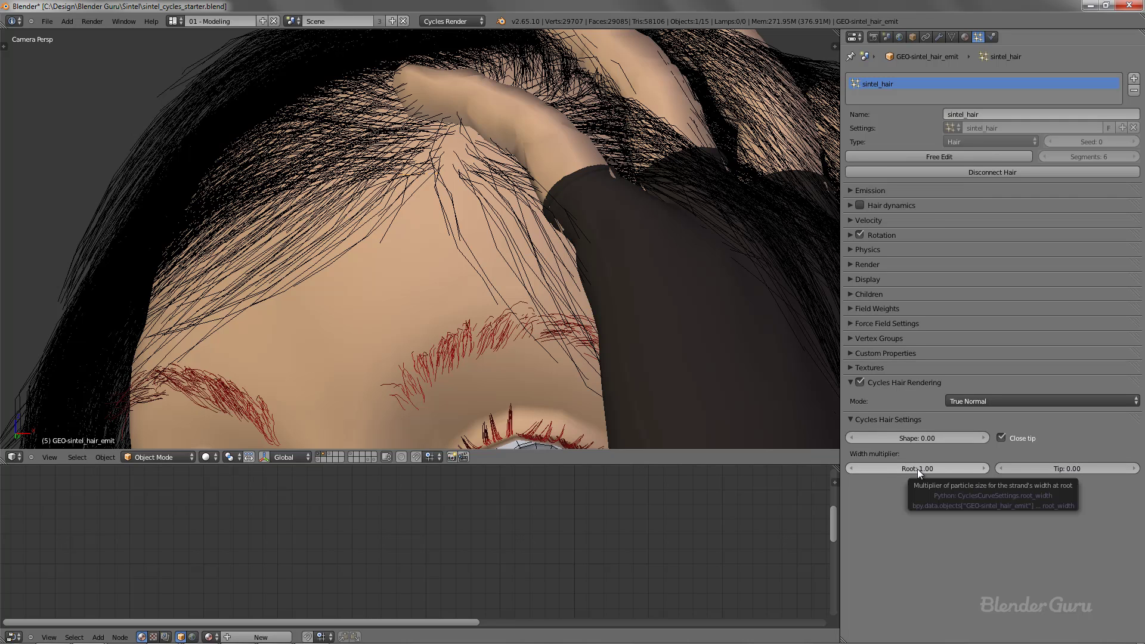
Set the root width multiplier of the hair strands to 0.004.
scroll(457, 283, "down", 8)
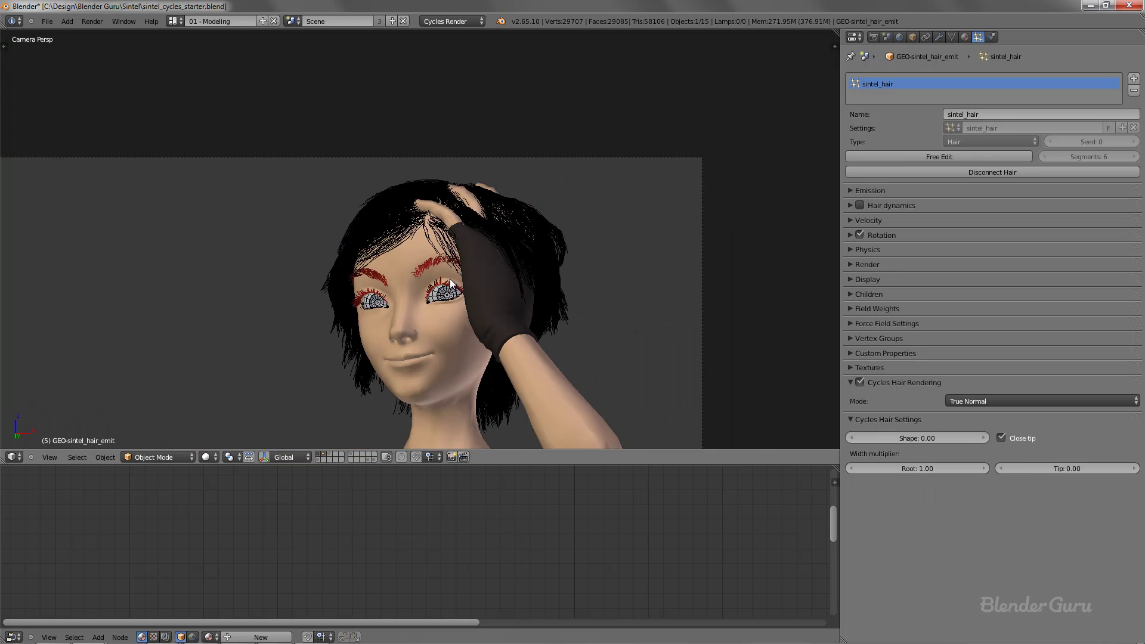
scroll(450, 282, "down", 4)
middle_click_drag(450, 303, 434, 274, "shift")
scroll(434, 274, "up", 2)
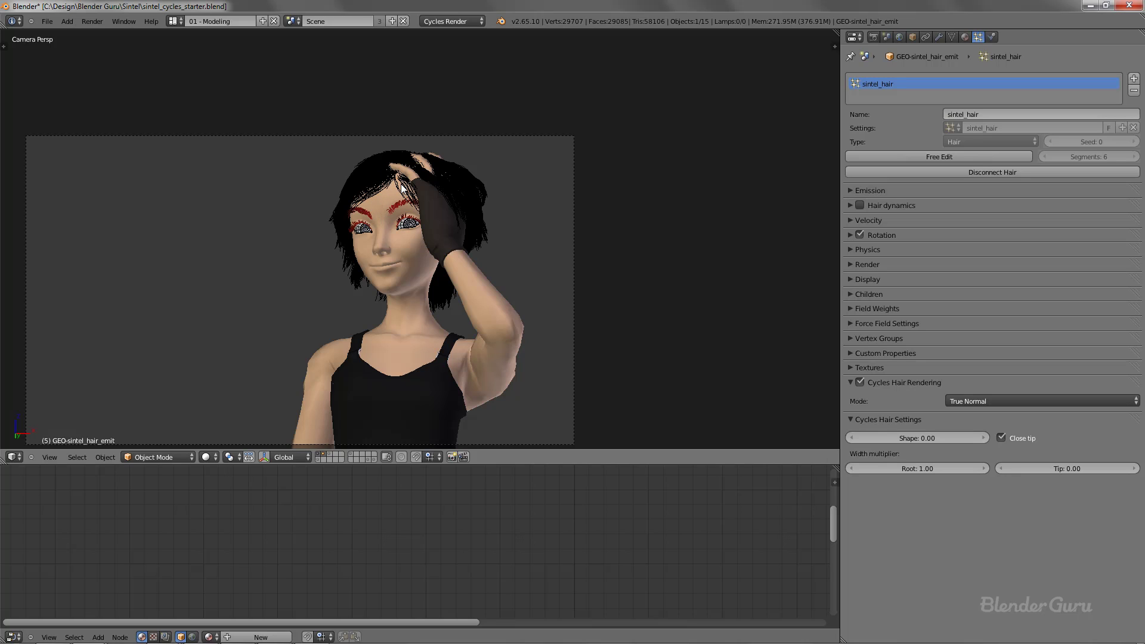
scroll(401, 335, "down", 5)
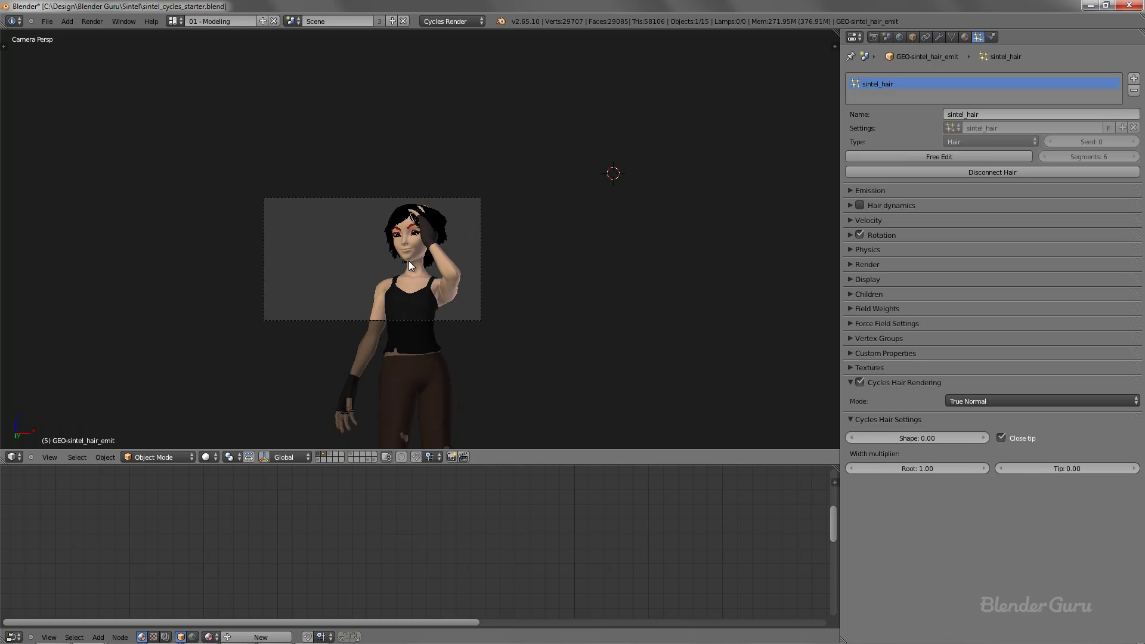
scroll(409, 260, "up", 4)
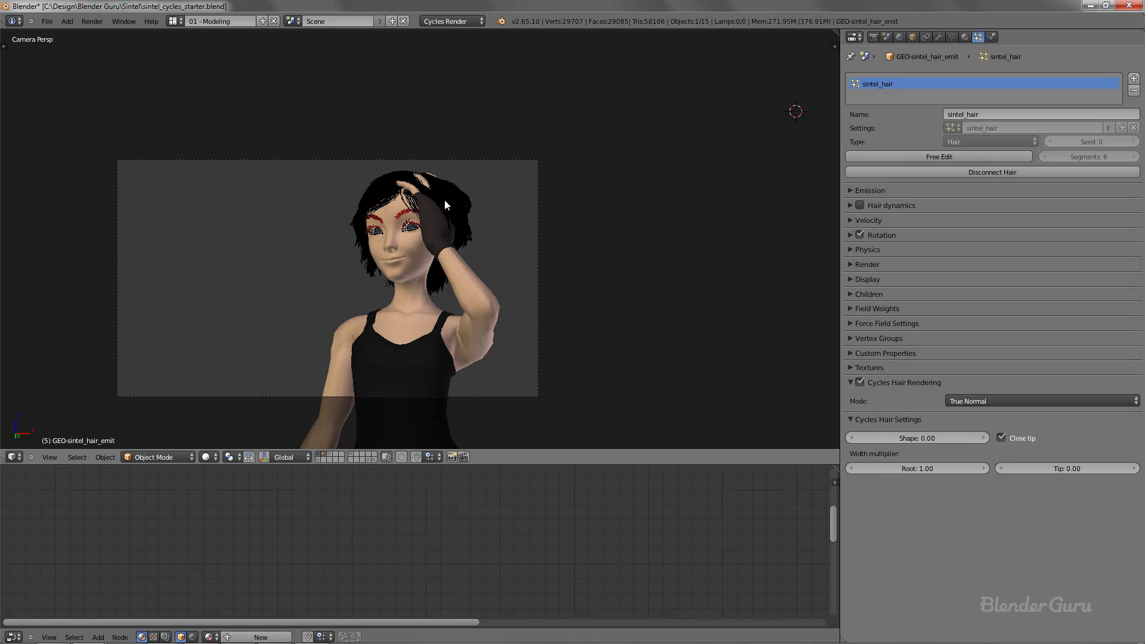
left_click(917, 467)
type(".00")
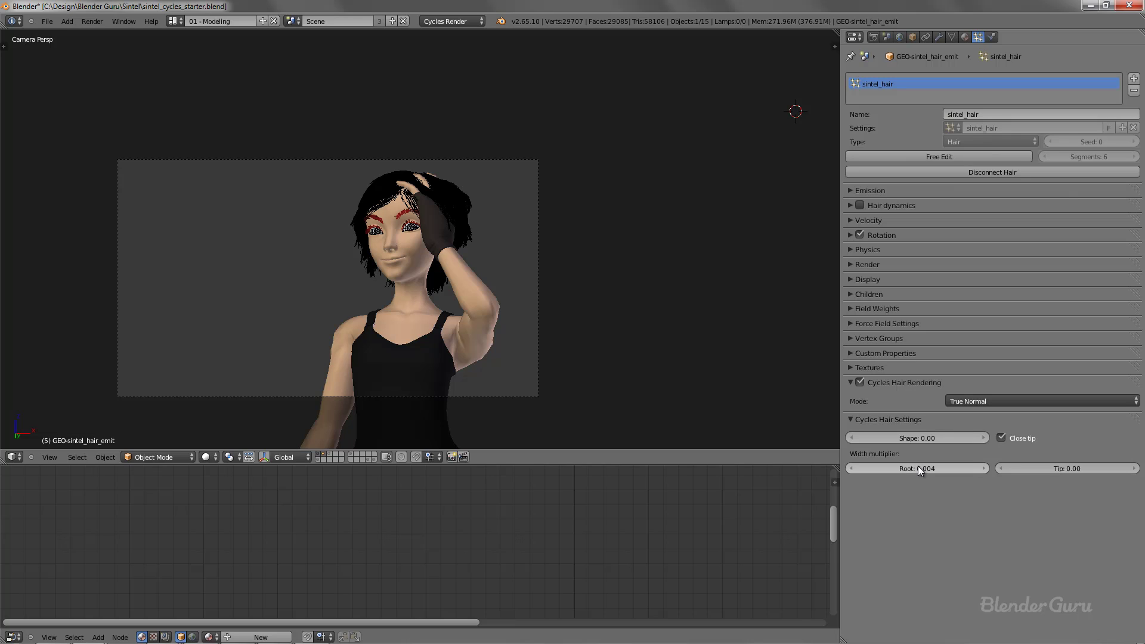
key("Return")
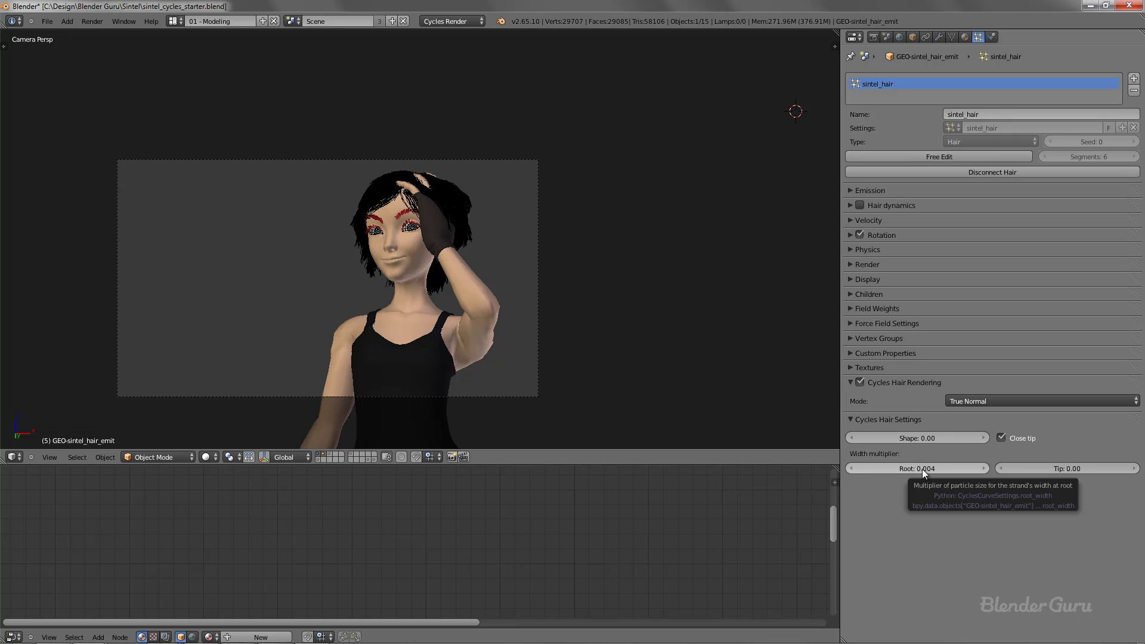
left_click(923, 469)
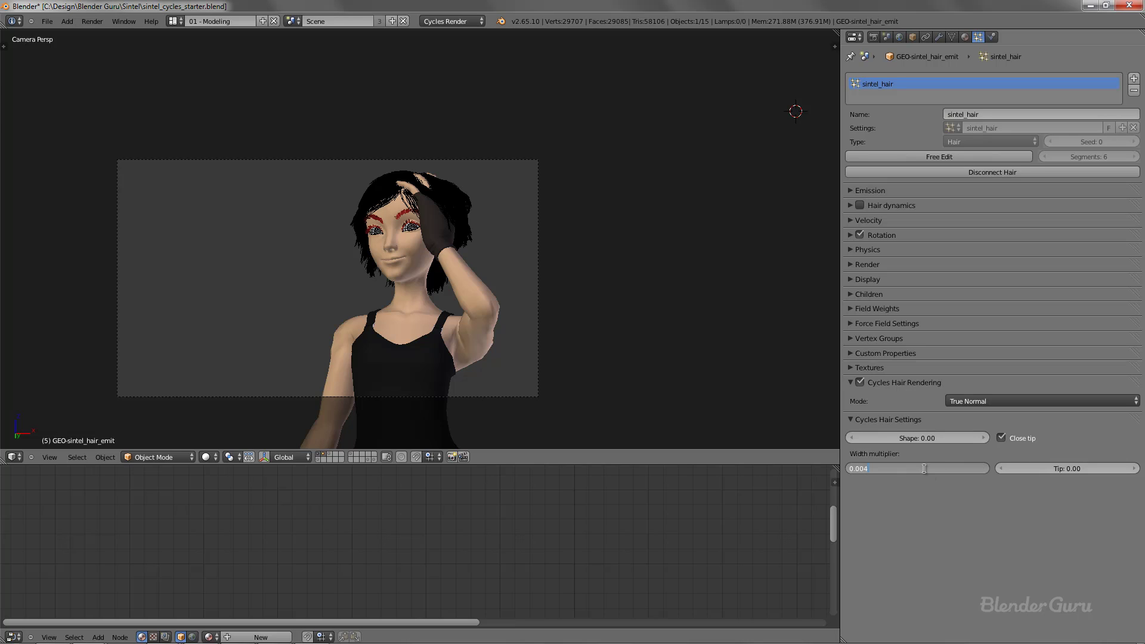
left_click(928, 500)
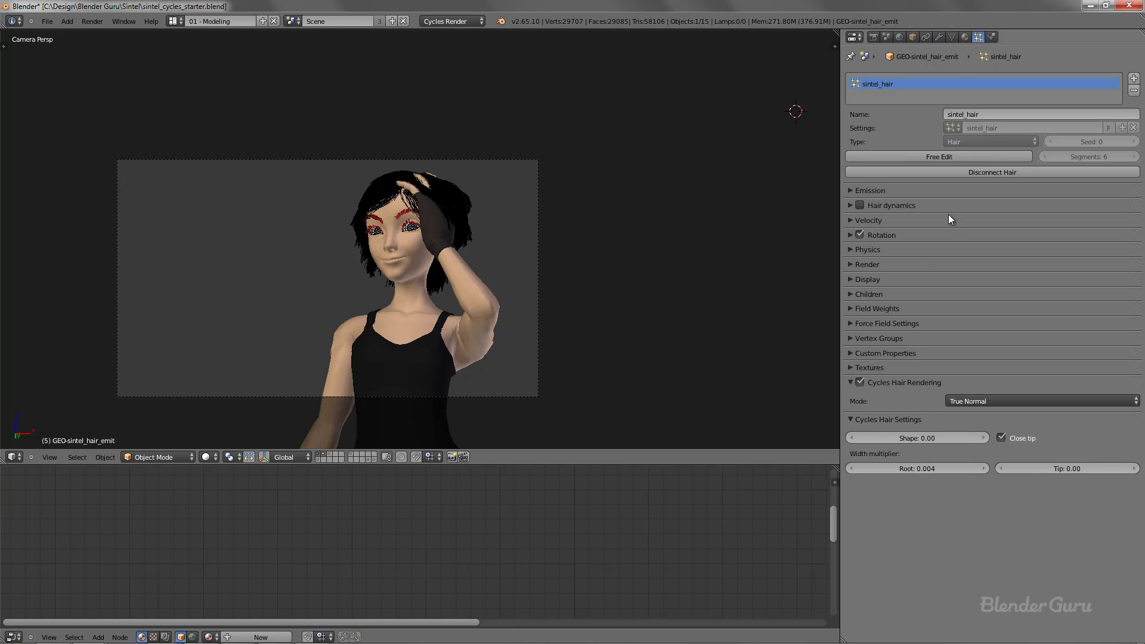
Set the root width multiplier of the hair strands to 0.002 and check the hair up close.
scroll(380, 242, "up", 7)
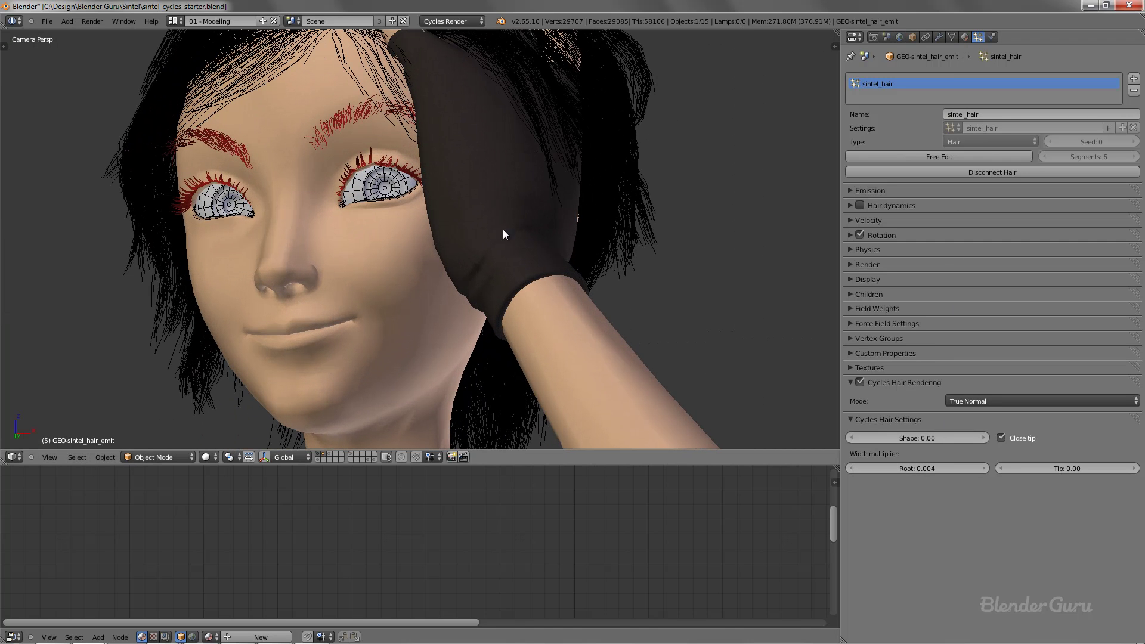
left_click(921, 468)
type("0.002")
left_click(941, 496)
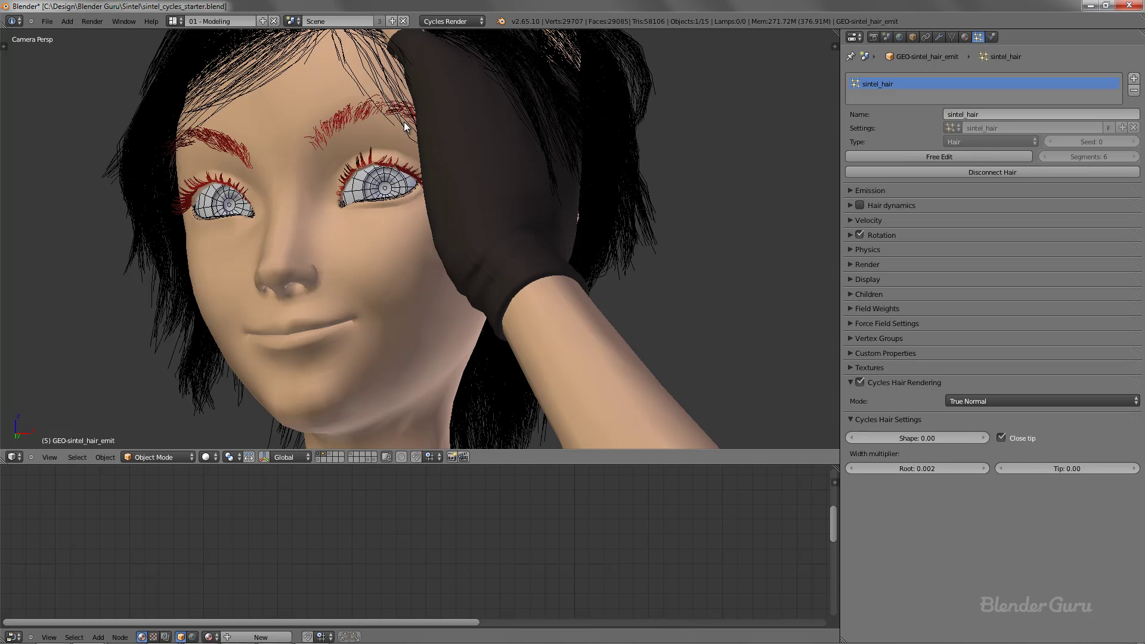
scroll(462, 106, "down", 3)
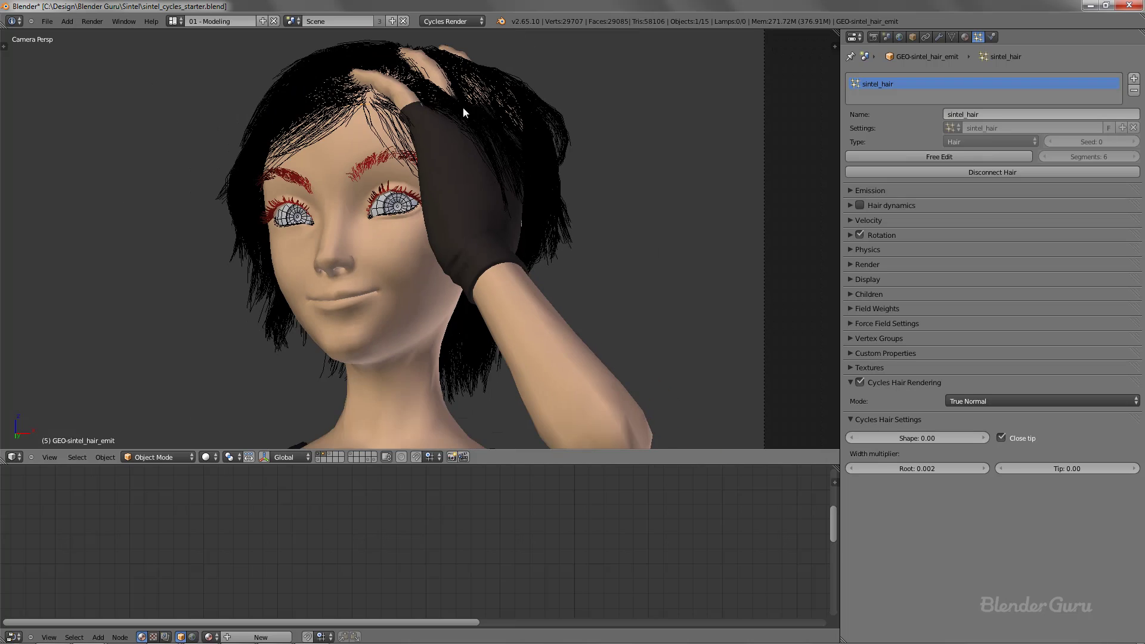
scroll(413, 121, "up", 1)
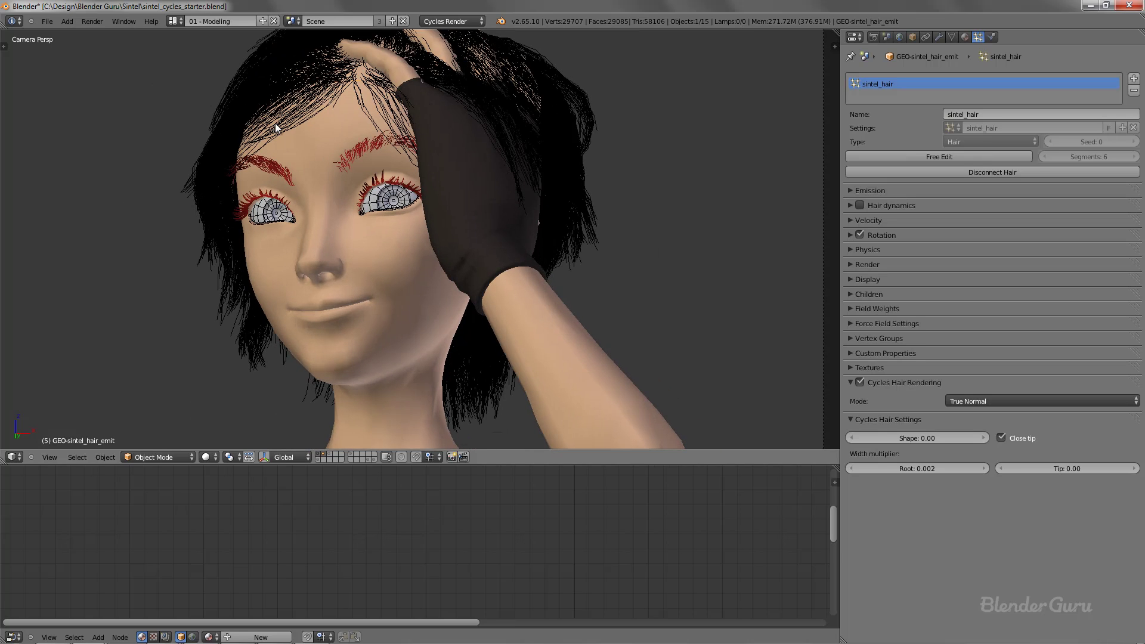
scroll(349, 90, "up", 1)
scroll(358, 93, "down", 1)
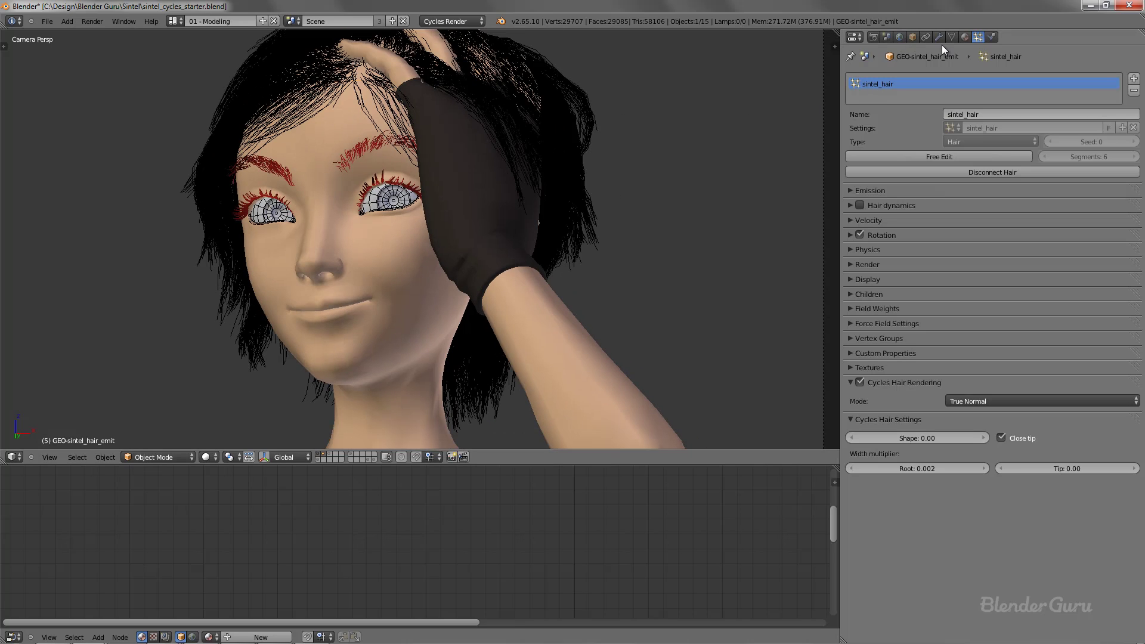
left_click(850, 193)
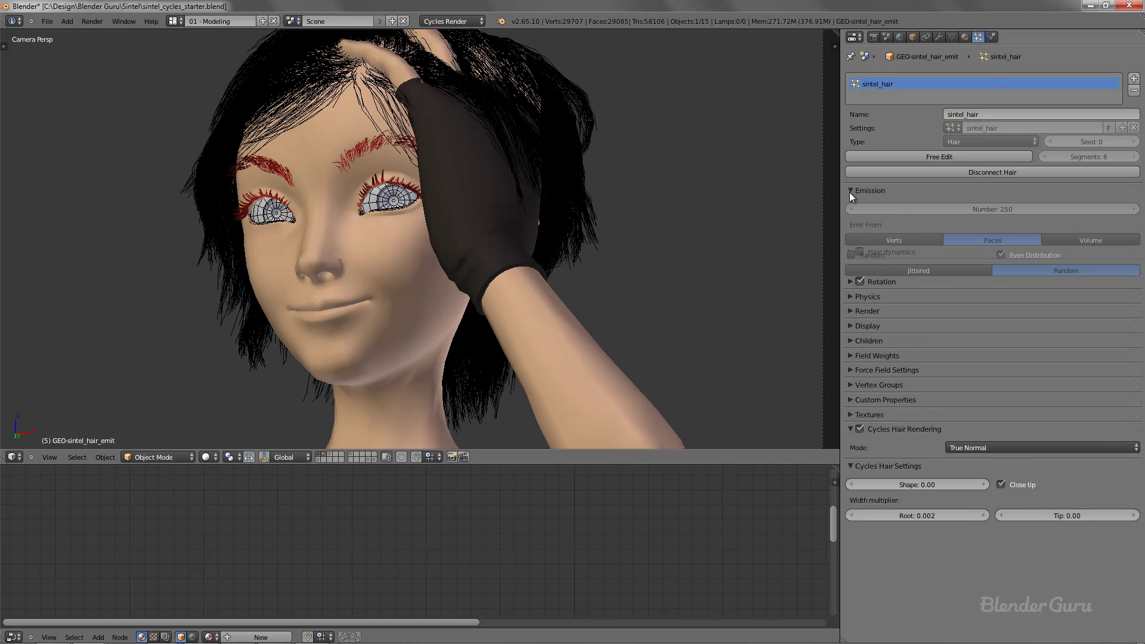
left_click(850, 192)
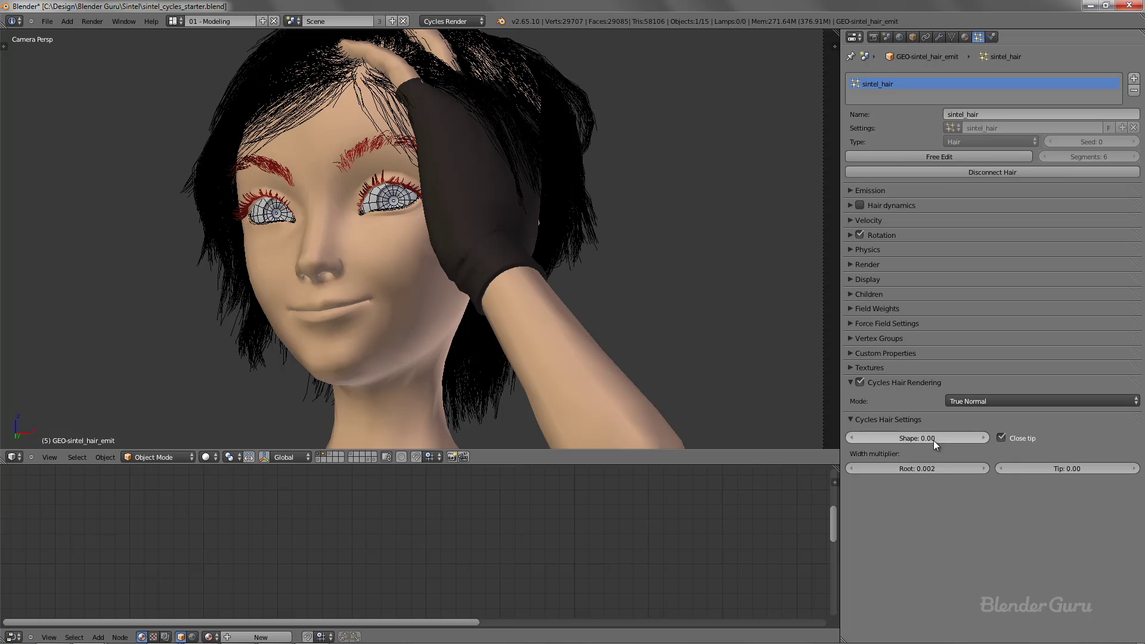
left_click(912, 468)
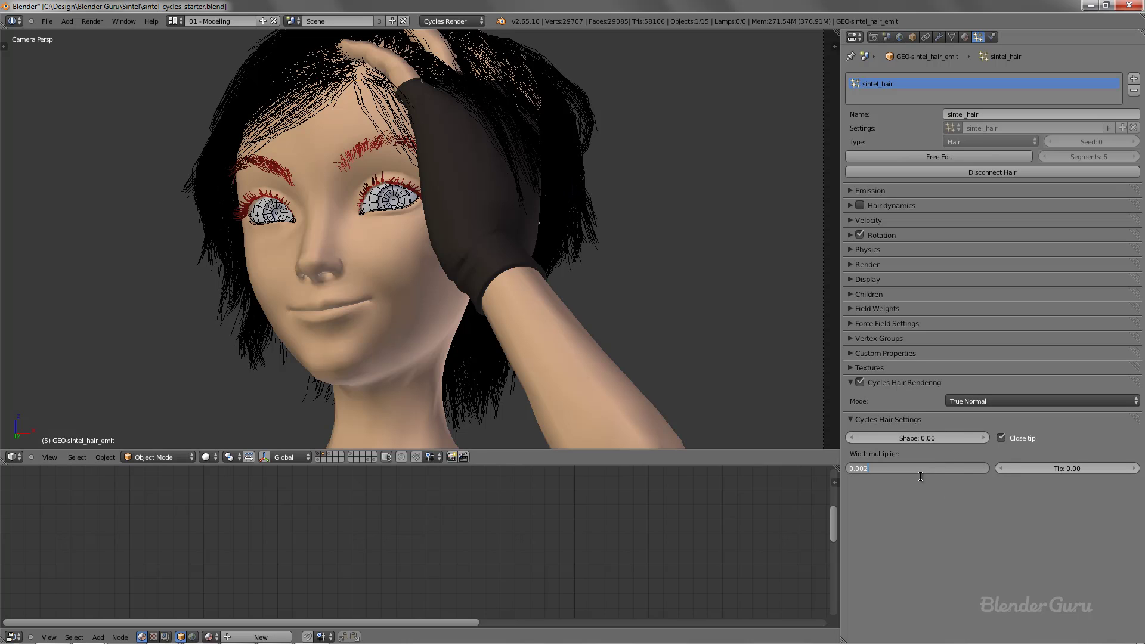
left_click(920, 477)
left_click(925, 468)
left_click(930, 478)
left_click(920, 470)
left_click(918, 476)
left_click(915, 471)
left_click(927, 477)
left_click(931, 471)
left_click(927, 495)
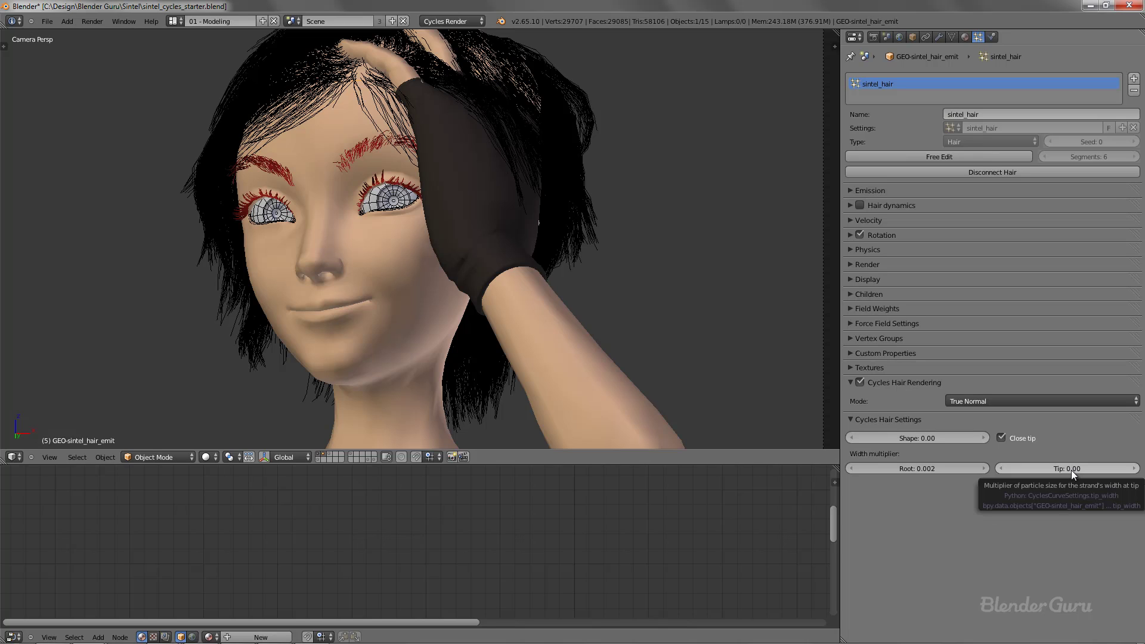
Try a tip width multiplier of 0.05 with Close tip enabled, and reset the tip width to 0.
left_click(1003, 438)
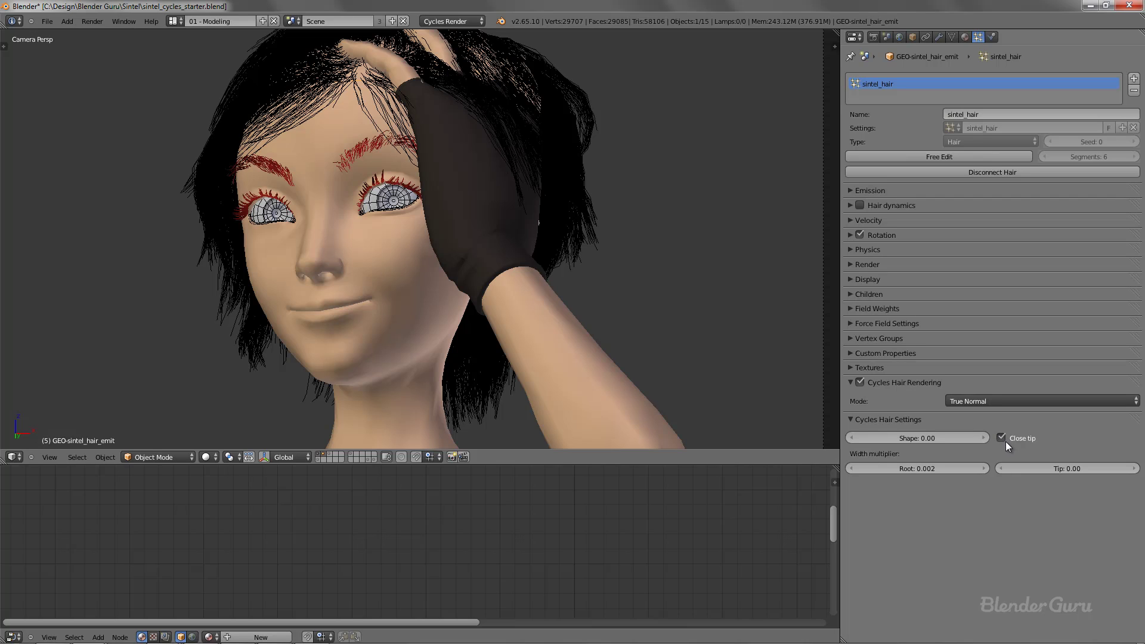
left_click(1068, 466)
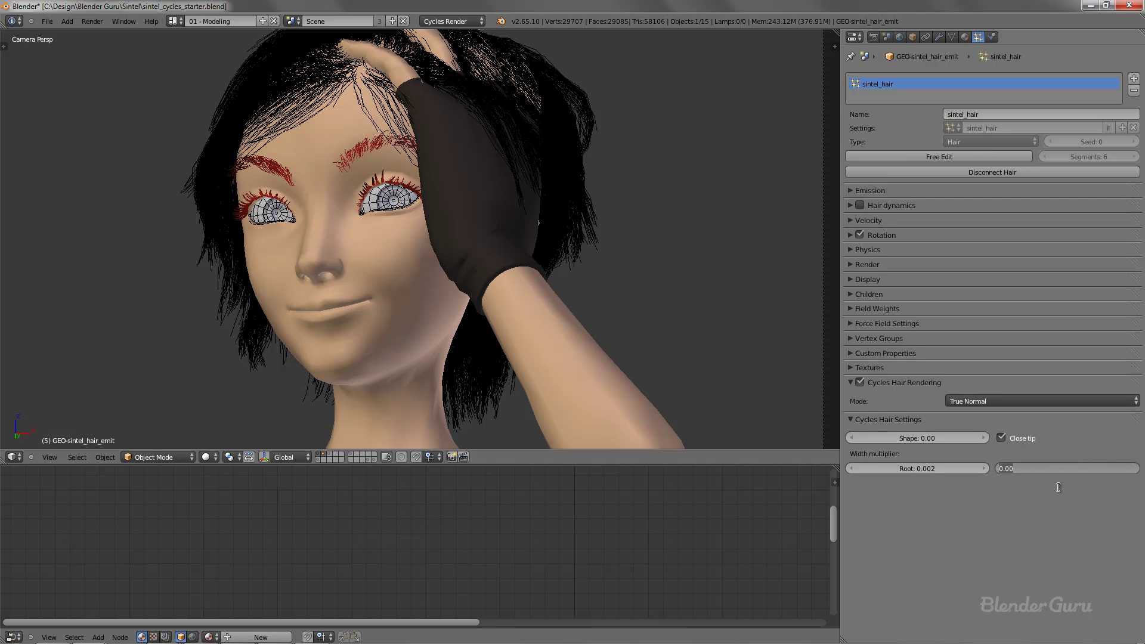
key("BackSpace")
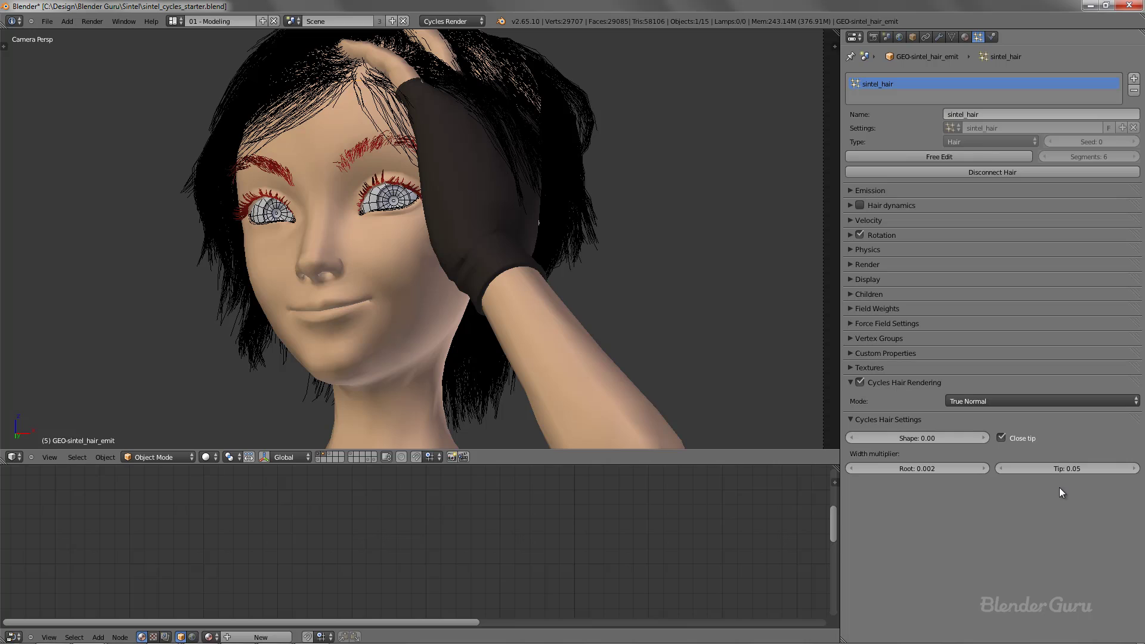
key("Return")
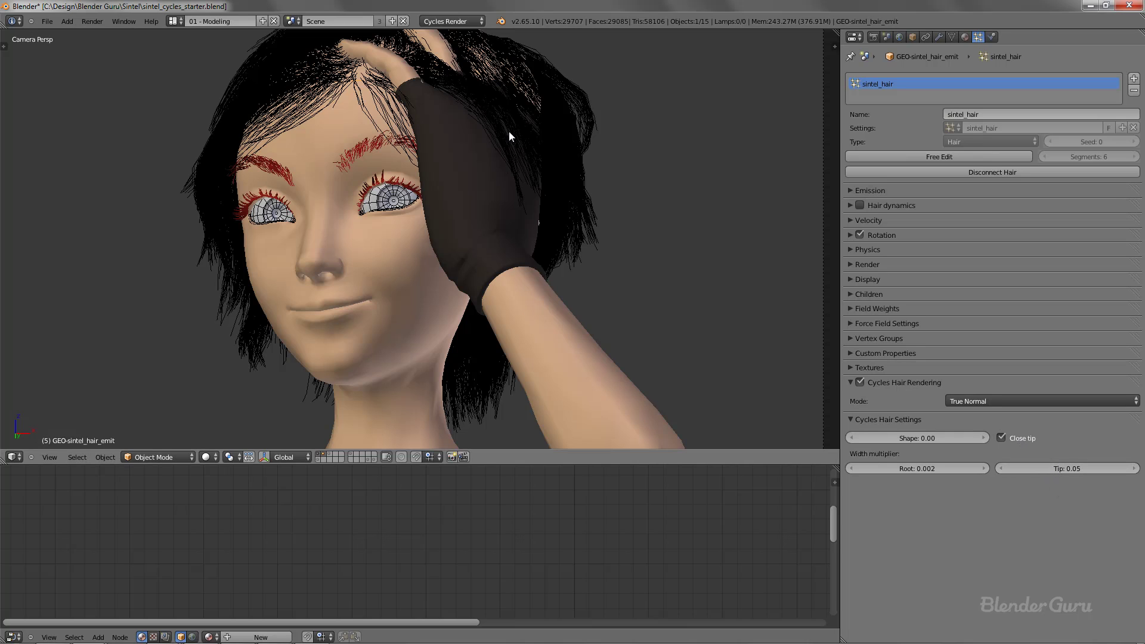
left_click(1024, 439)
left_click(1054, 472)
type("0")
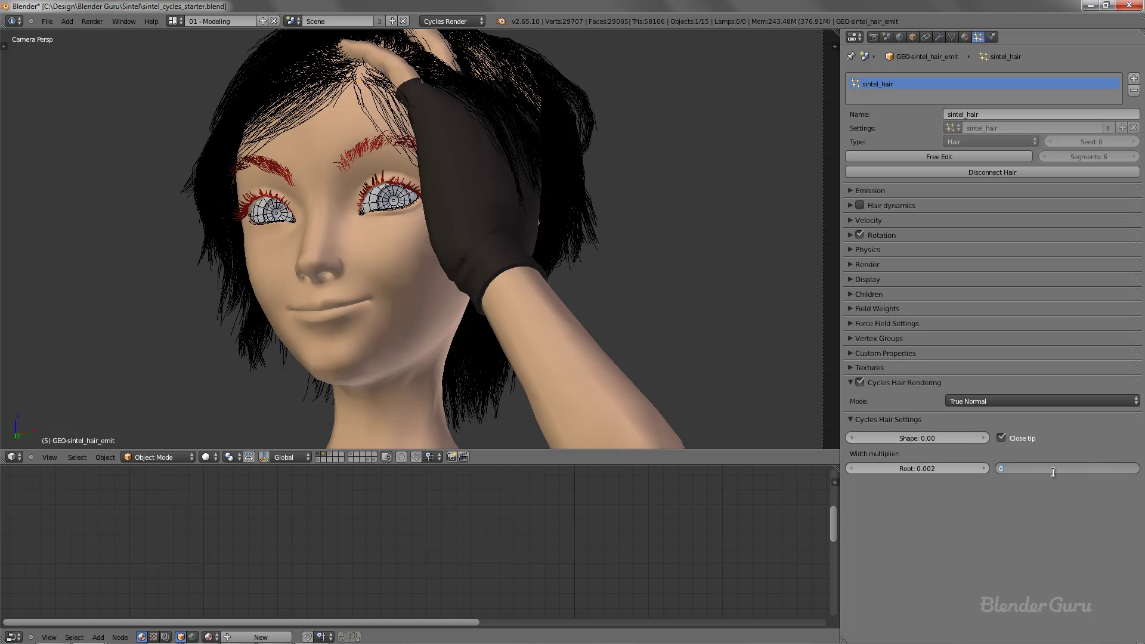
key("Return")
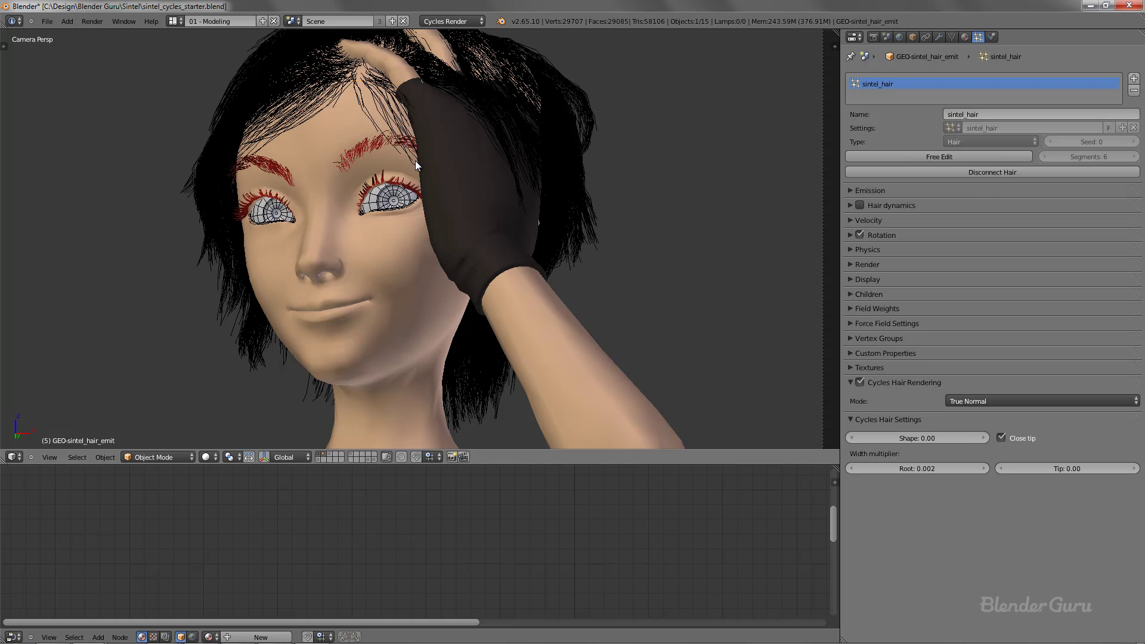
Try a hair strand shape of -0.076 and reset the shape to 0.
scroll(407, 172, "up", 2)
scroll(407, 171, "up", 4)
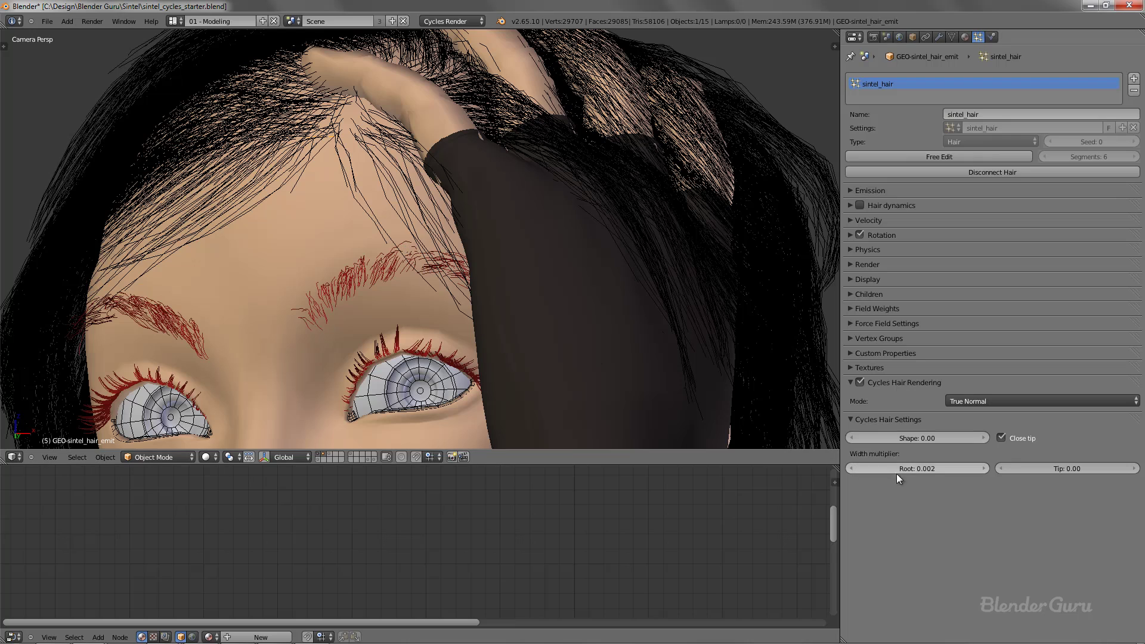
left_click_drag(921, 441, 910, 440)
left_click(912, 440)
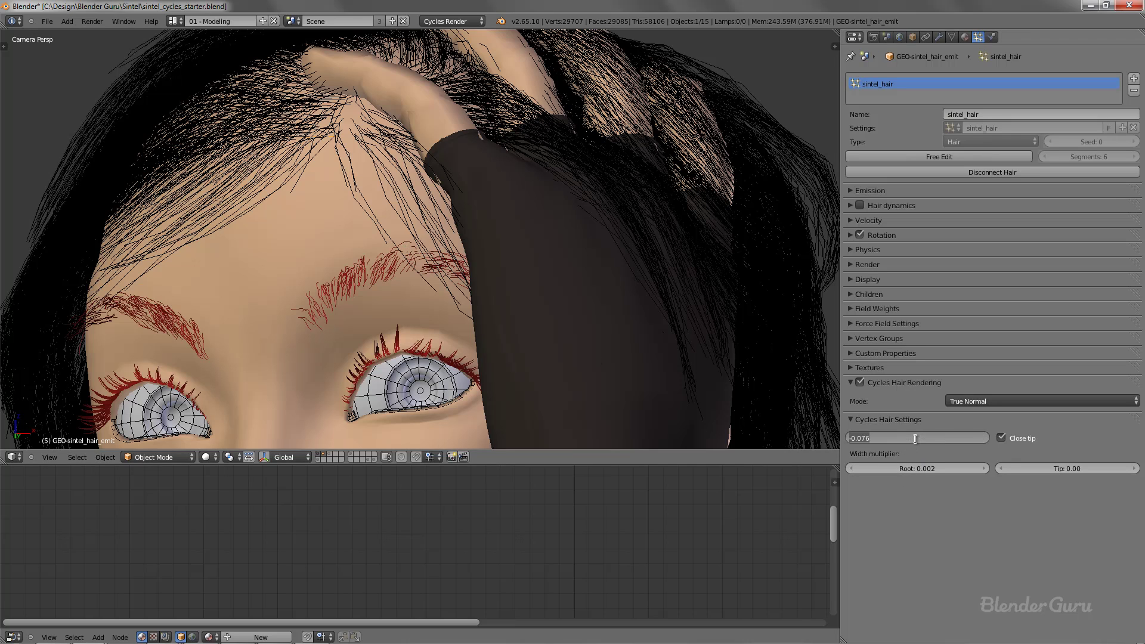
type("0")
key("Return")
Switch to the PowerPoint slide show and view the Hair Shape Size slide.
key("alt+Tab")
key("alt+Tab")
key("alt+Tab")
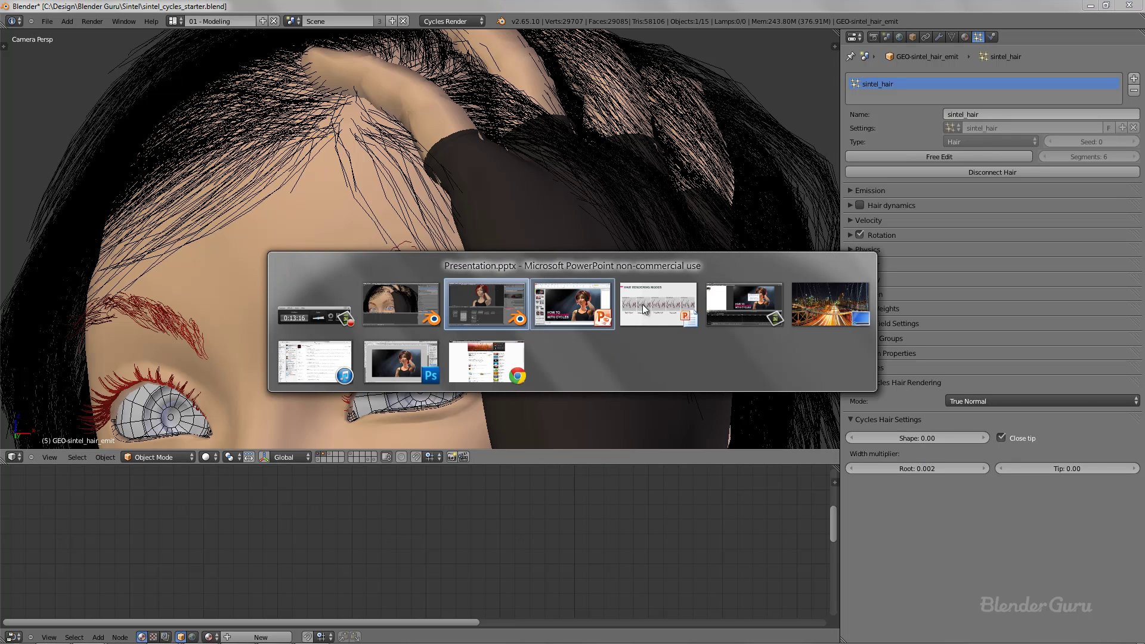
left_click(686, 262)
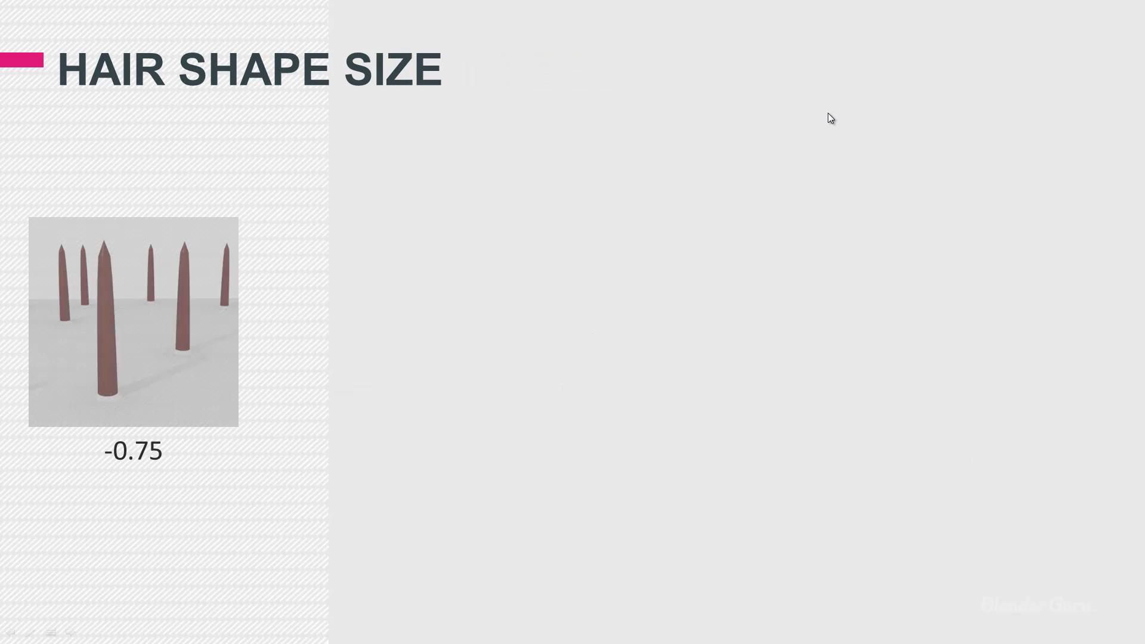
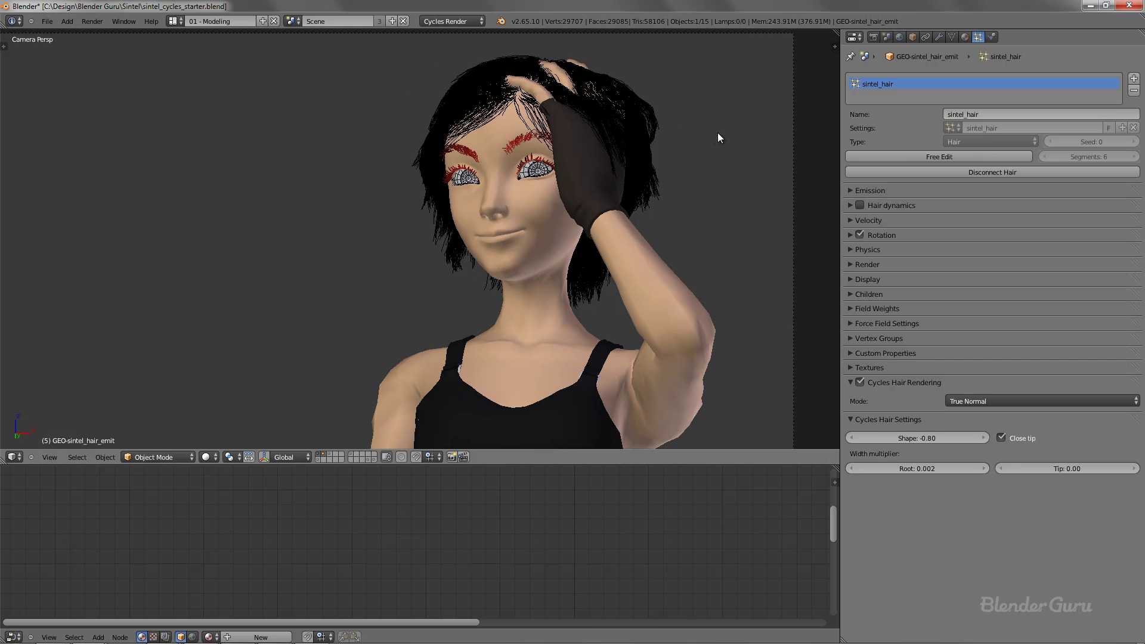
Save the sintel_cycles_starter.blend file with the current hair settings.
scroll(719, 134, "down", 1)
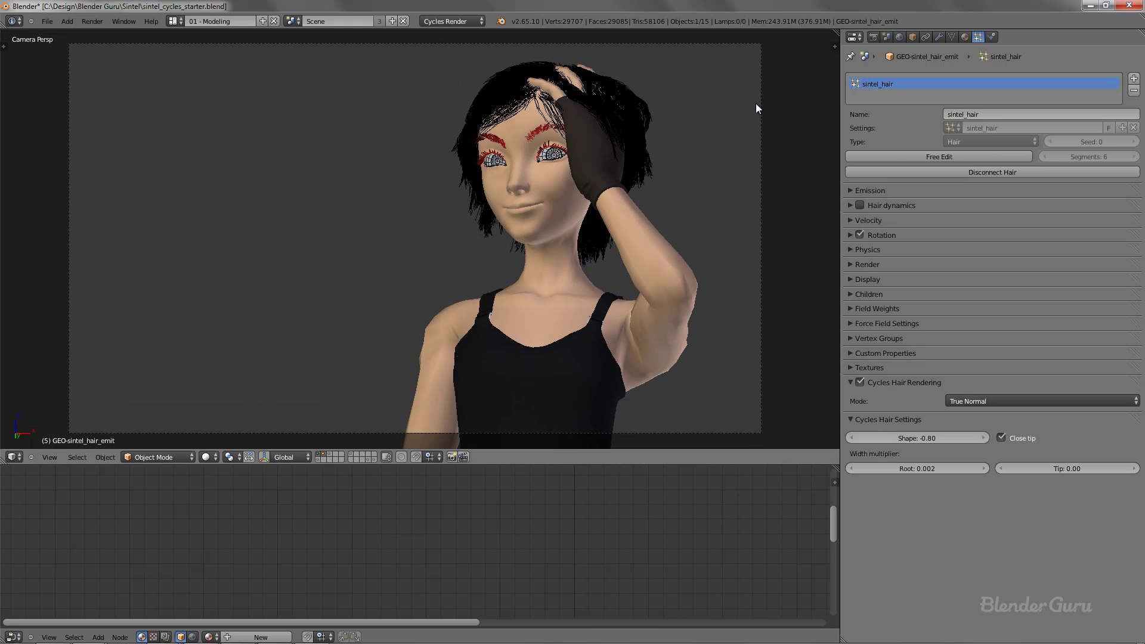
key("ctrl+s")
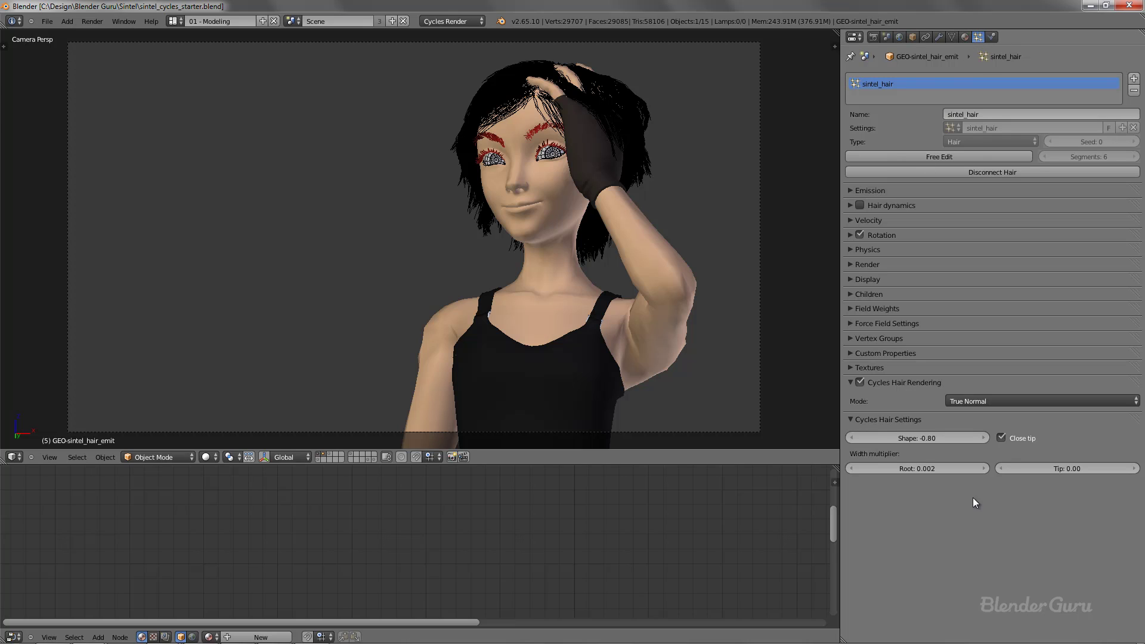
Add a new default Diffuse BSDF material to the hair emitter and save over sintel_cycles_starter.blend.
left_click(965, 37)
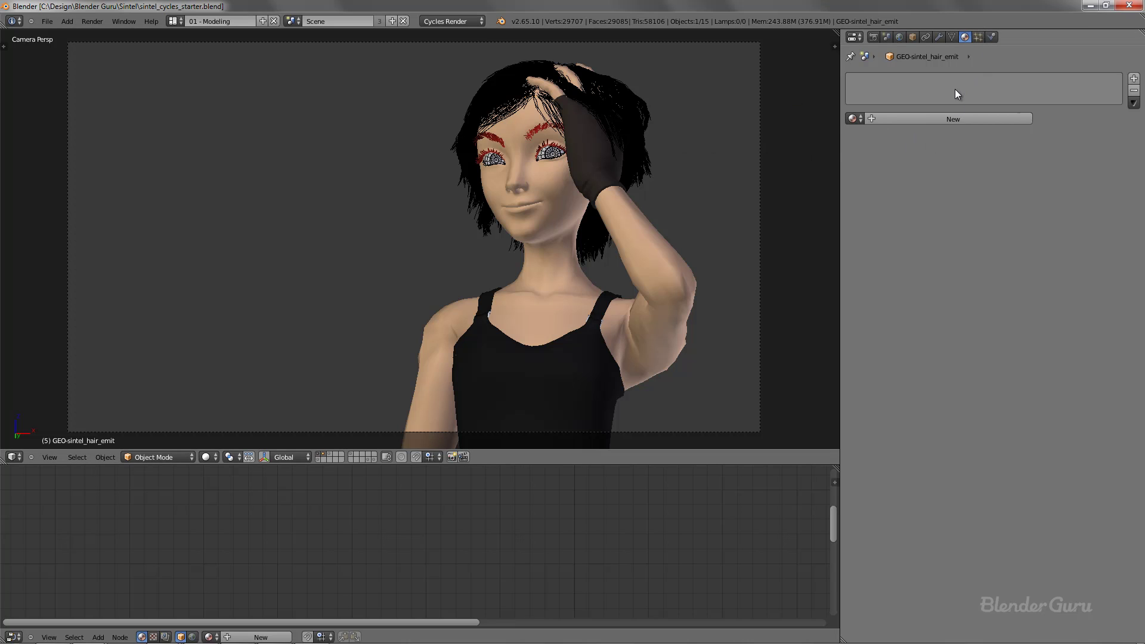
left_click(936, 118)
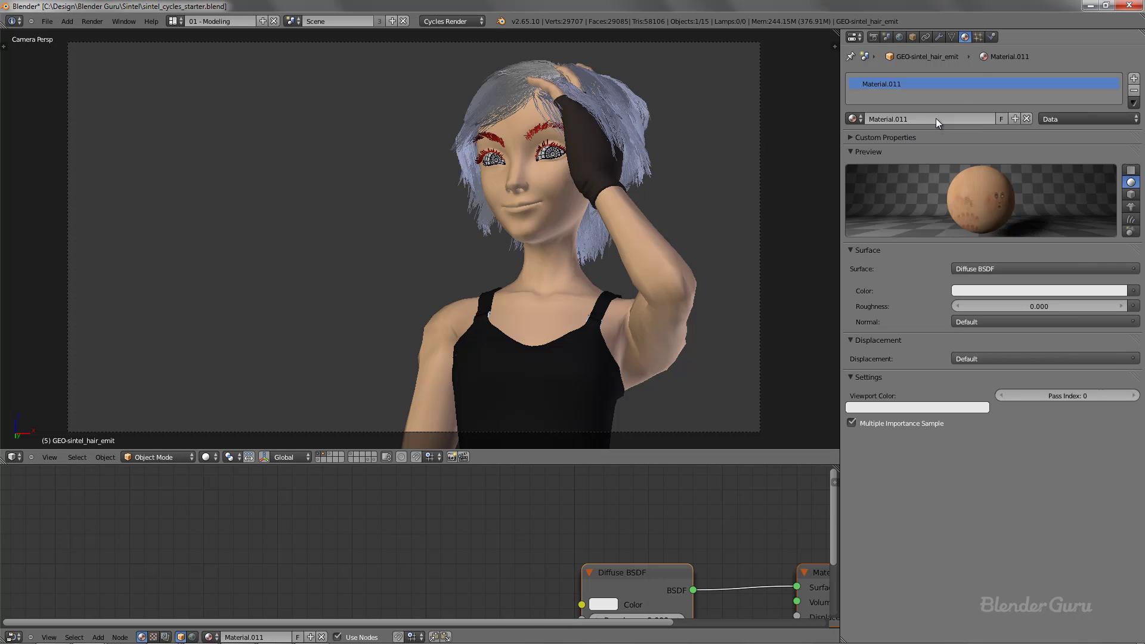
middle_click_drag(717, 210, 647, 250, "shift")
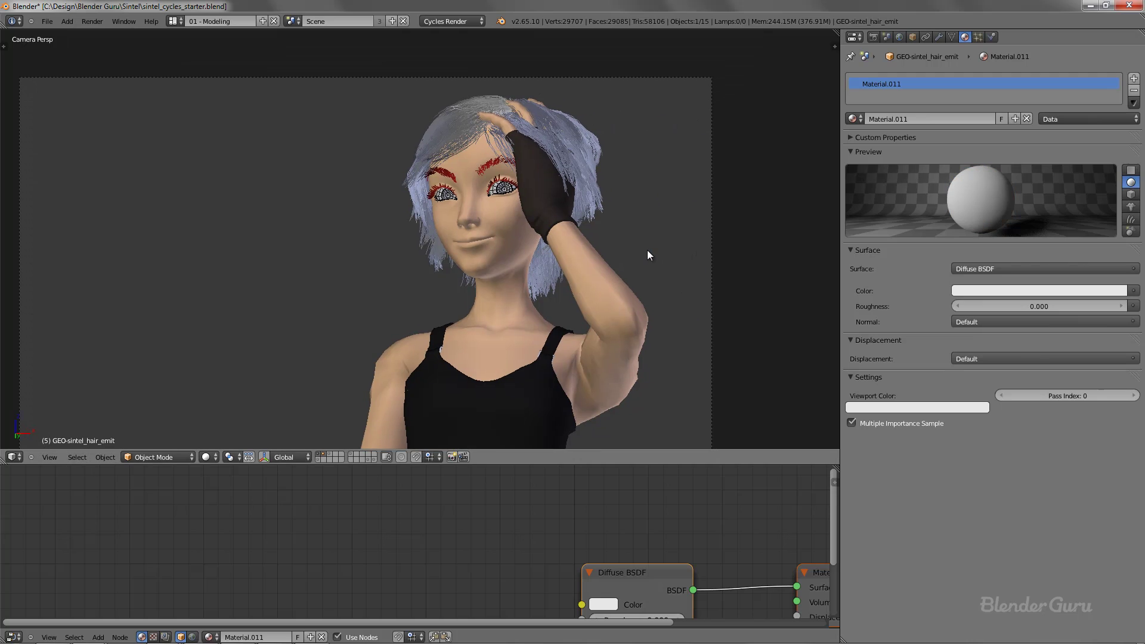
scroll(647, 250, "up", 2)
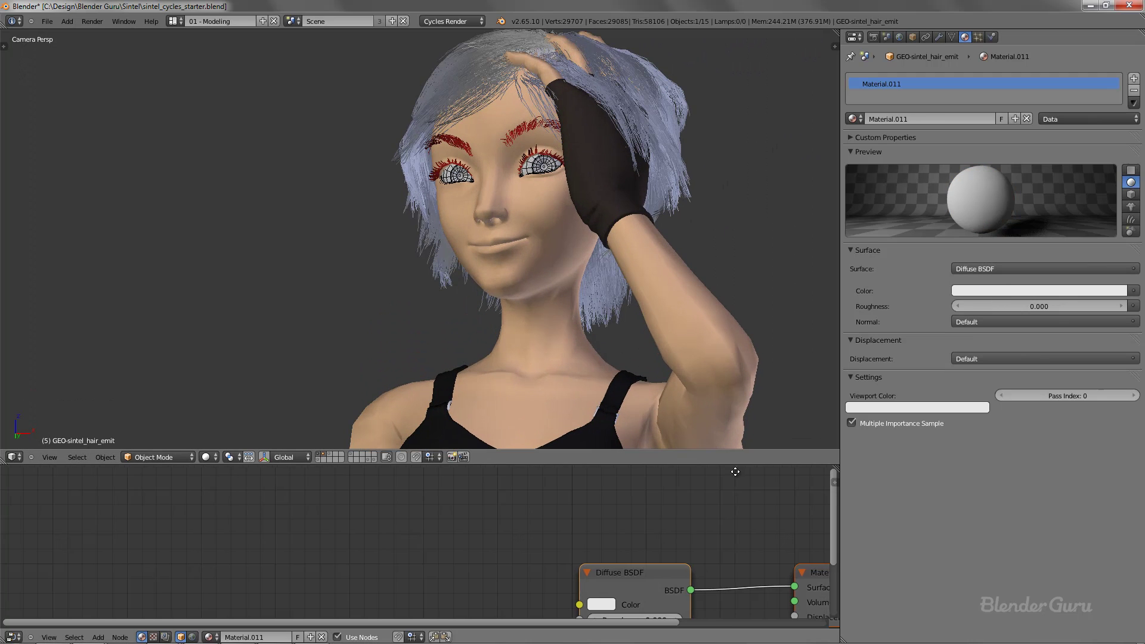
middle_click_drag(730, 467, 486, 394)
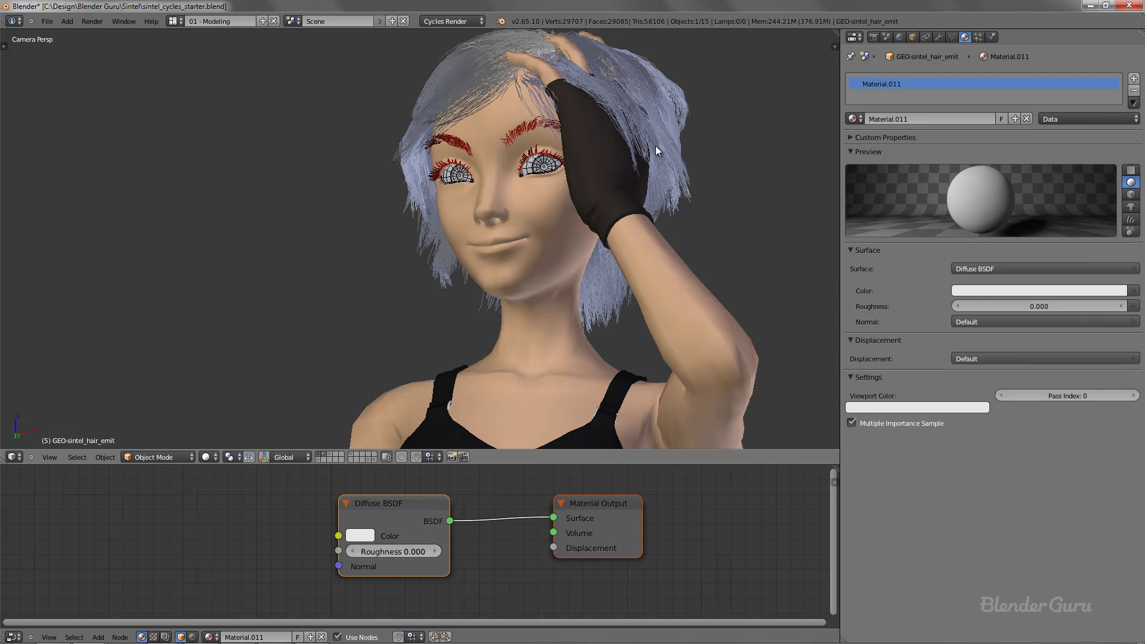
scroll(667, 239, "down", 1)
key("ctrl+s")
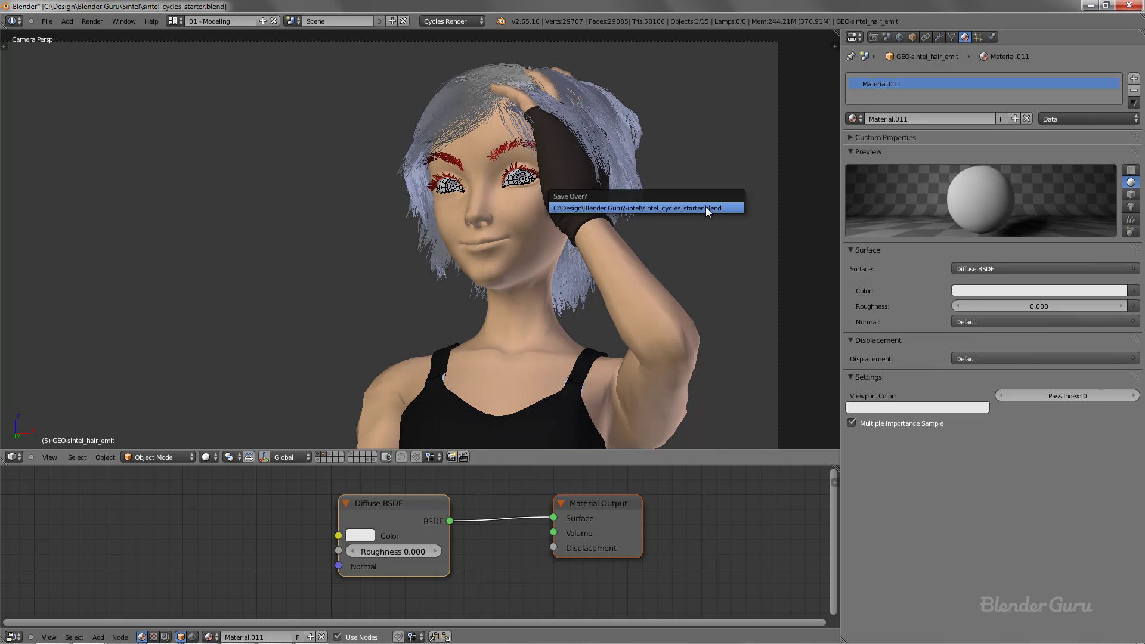
left_click(707, 208)
Set the sintel_hair particle system's number of rendered children to 50.
left_click(978, 36)
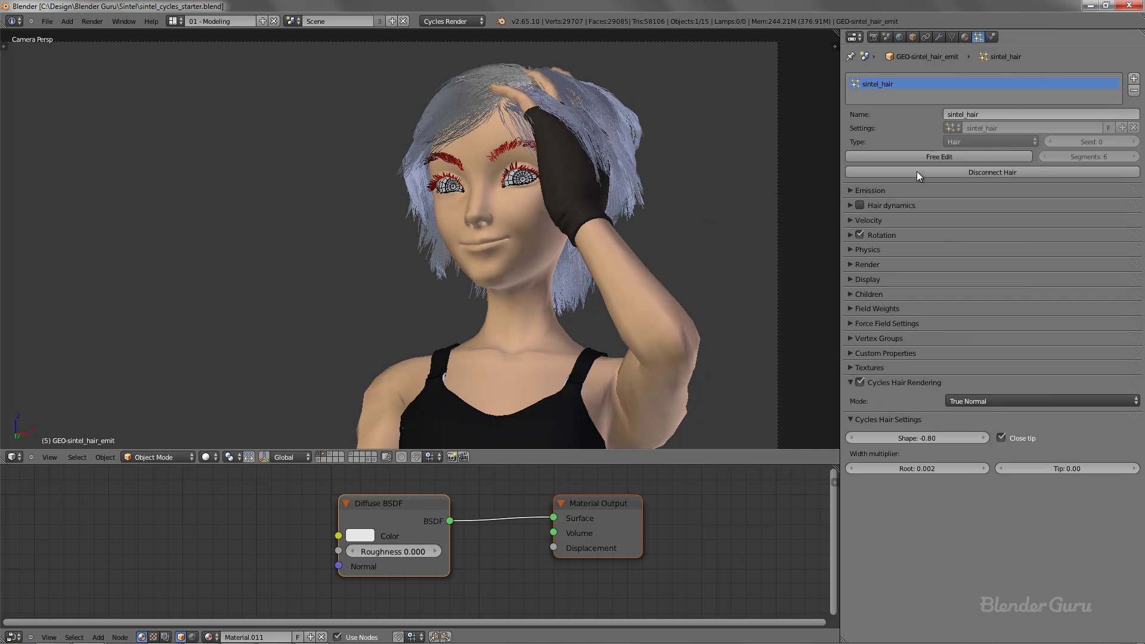
left_click(965, 36)
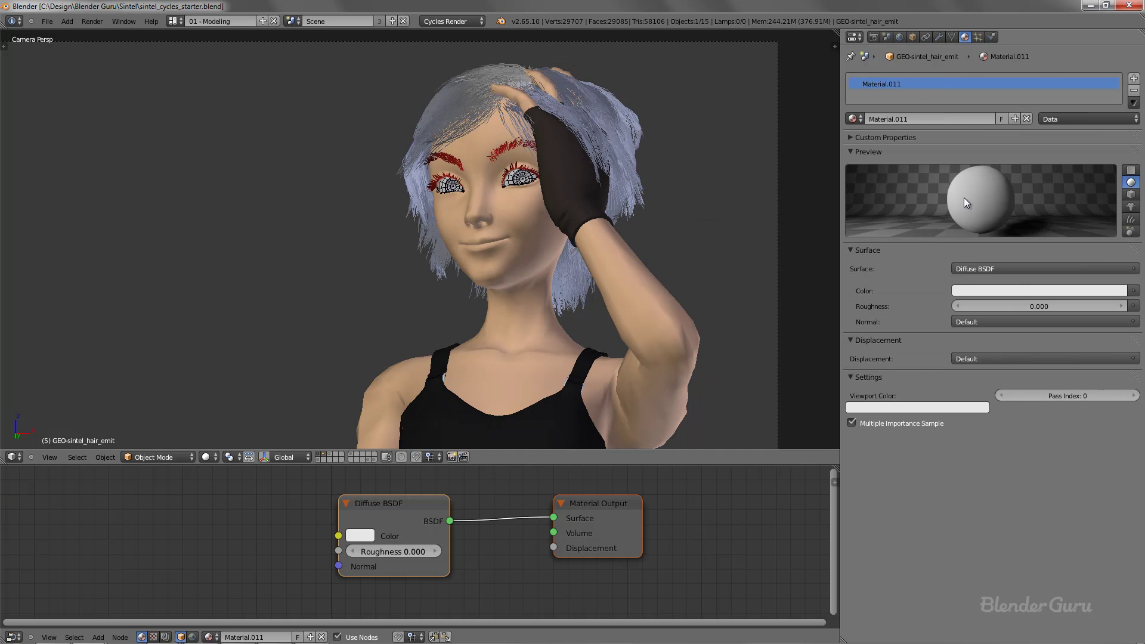
left_click(979, 37)
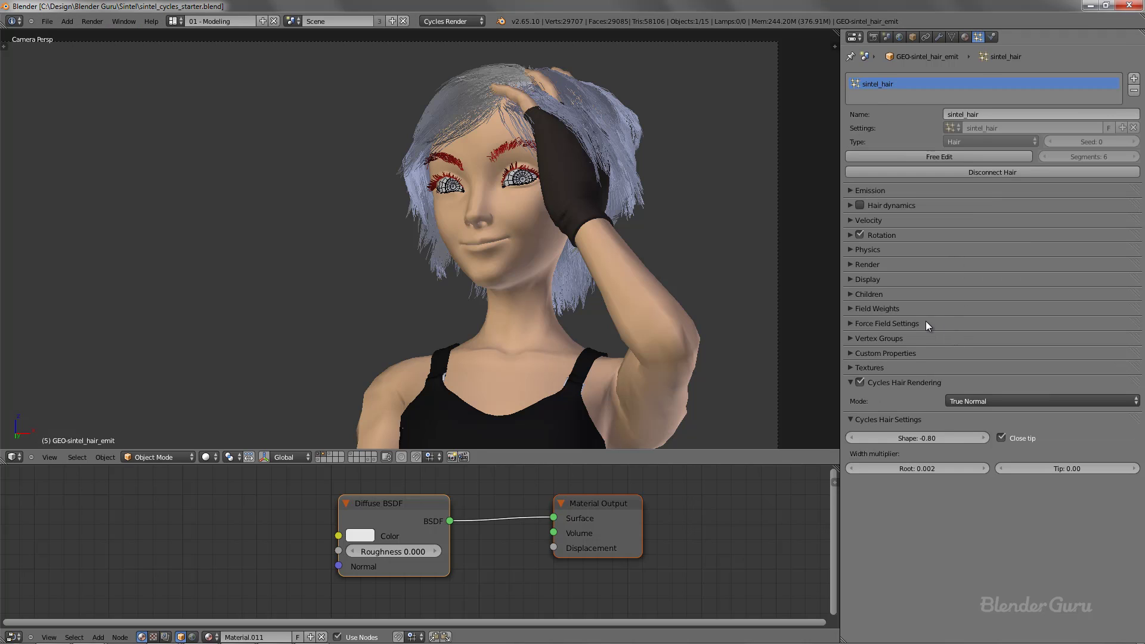
left_click(859, 294)
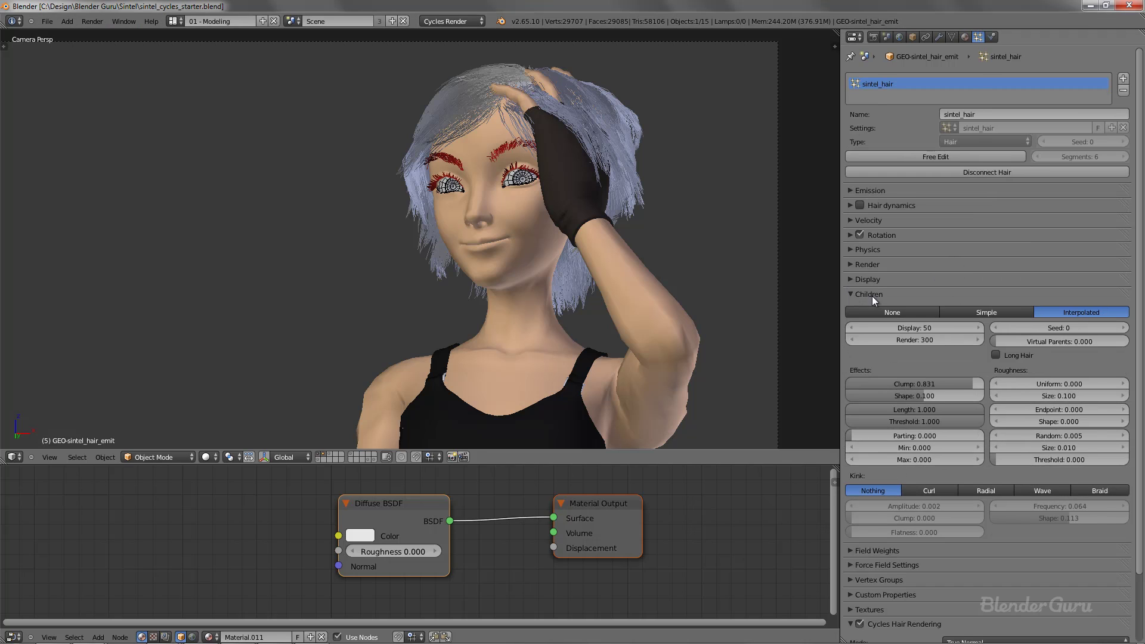
left_click(919, 340)
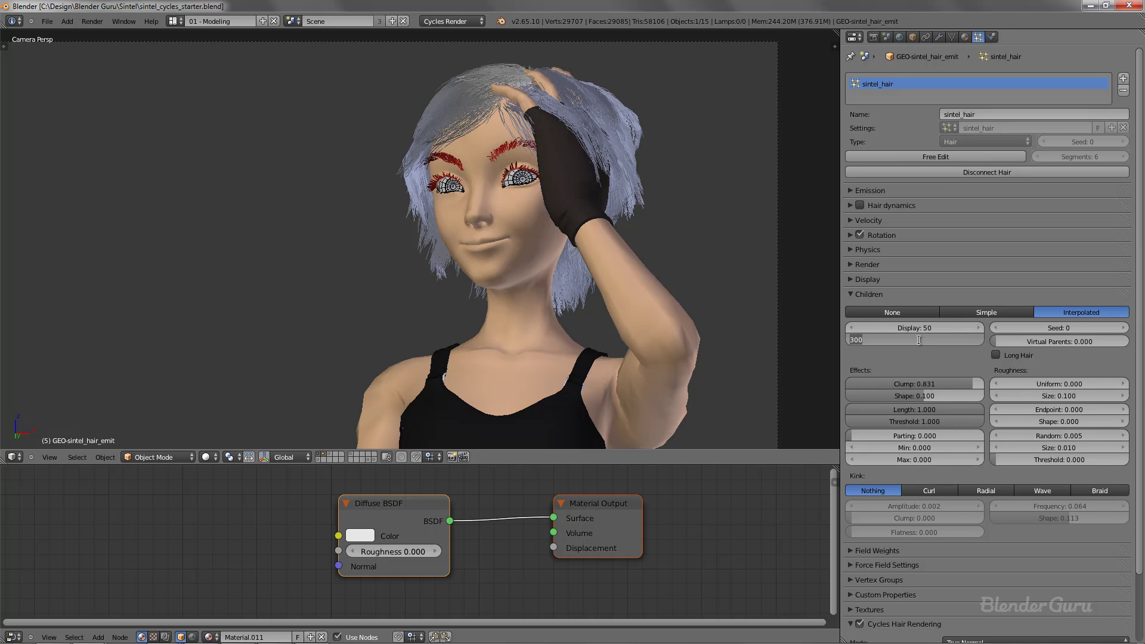
type("50")
key("Return")
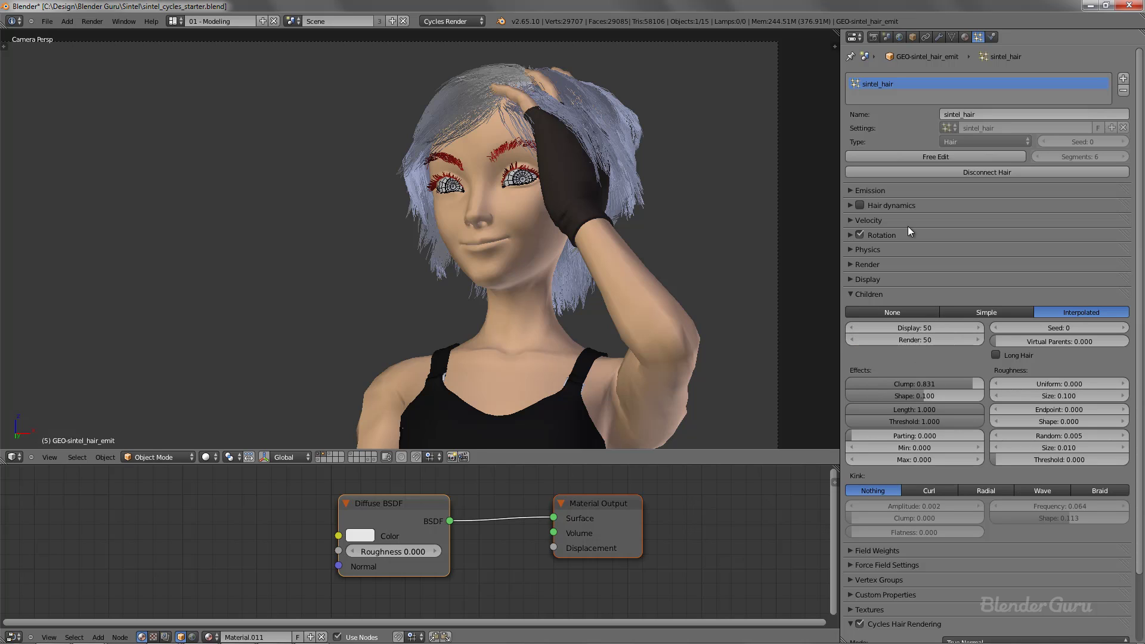
left_click(851, 295)
left_click(851, 294)
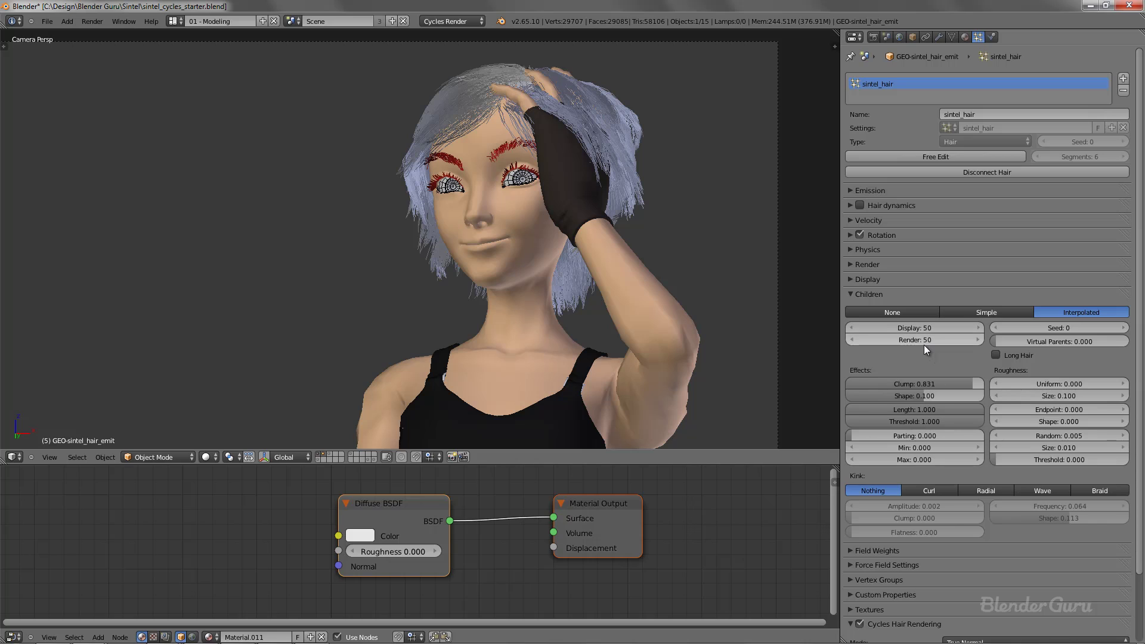
left_click(856, 193)
left_click(937, 192)
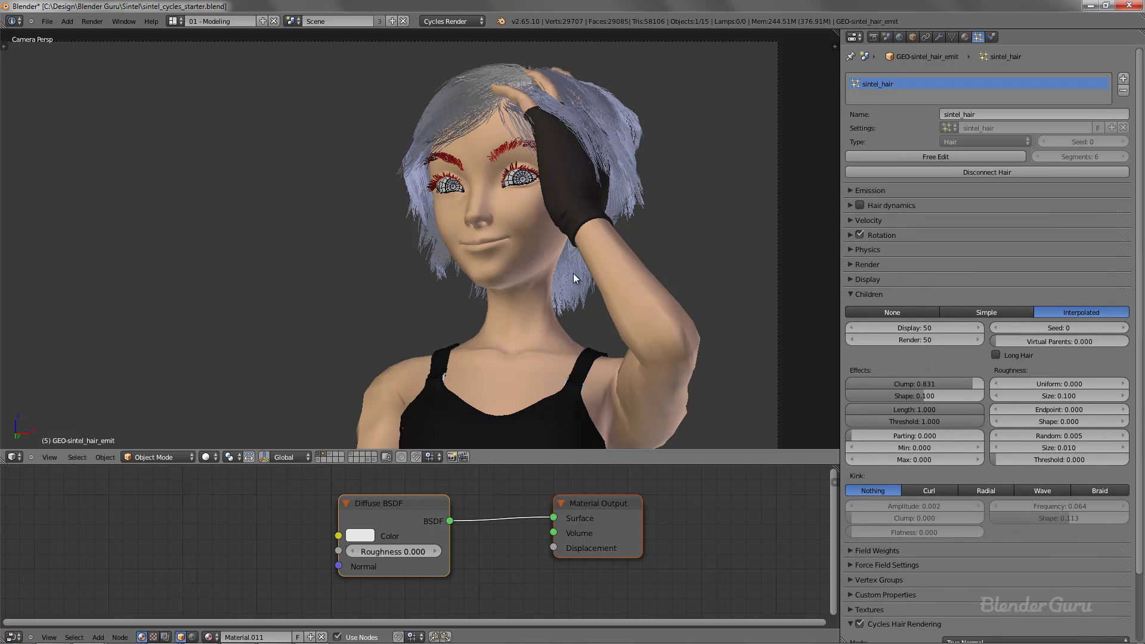
left_click(912, 339)
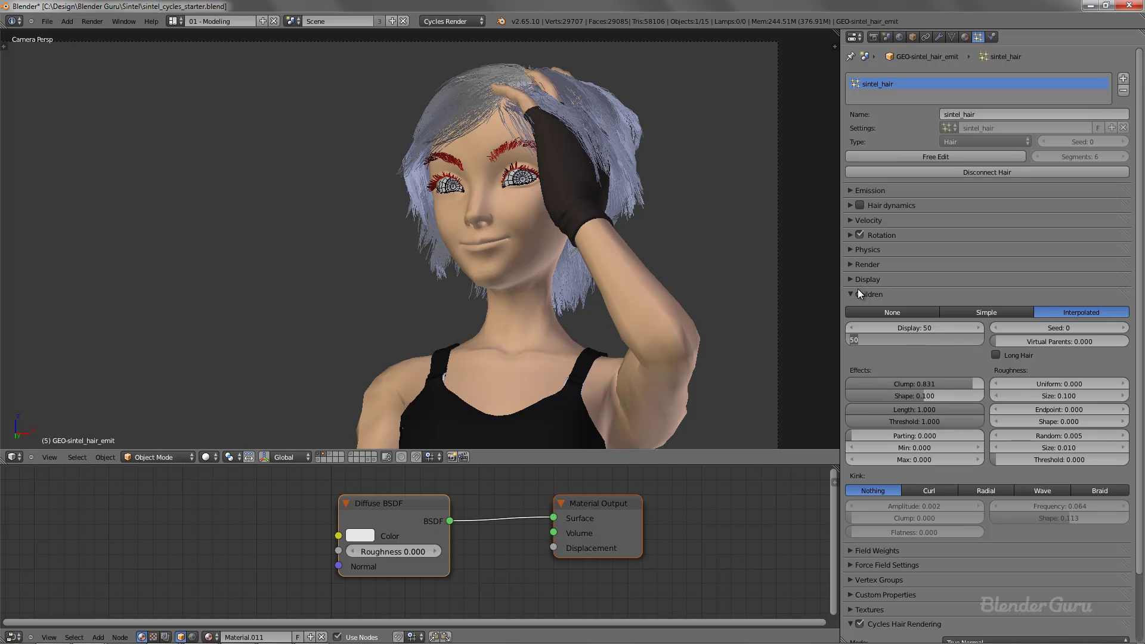
left_click(857, 292)
left_click(855, 292)
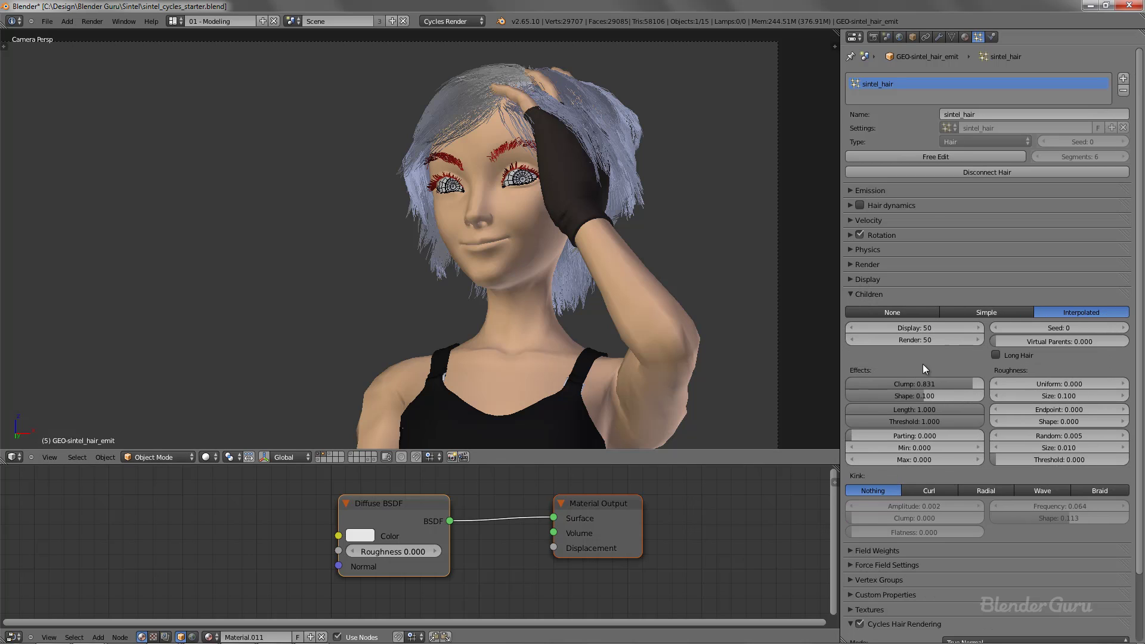
left_click(921, 338)
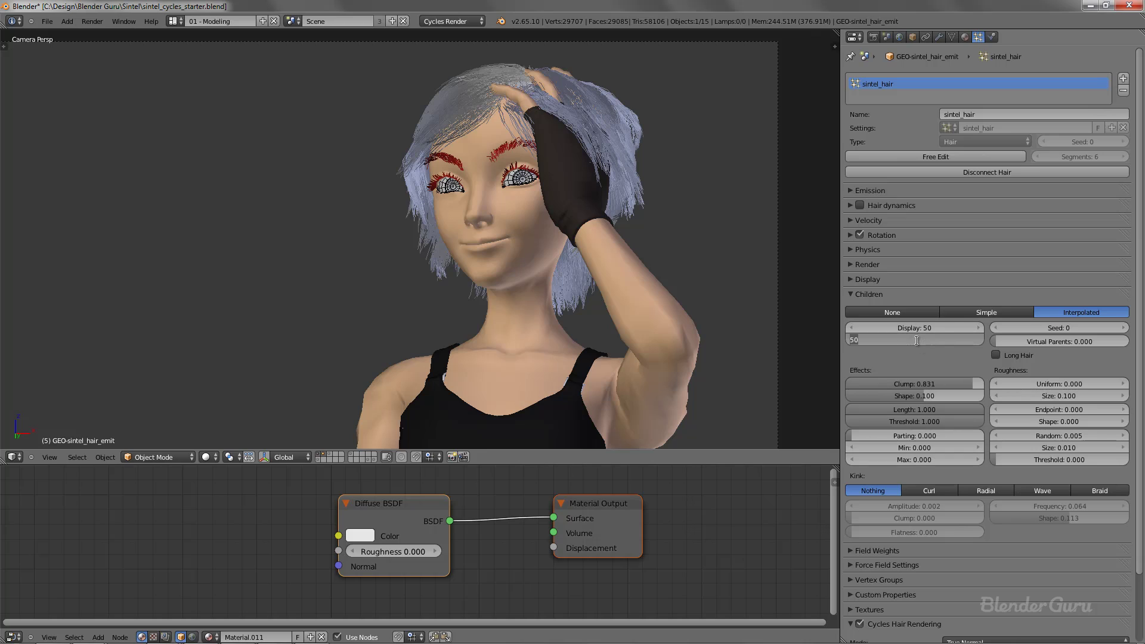
type("20")
key("Escape")
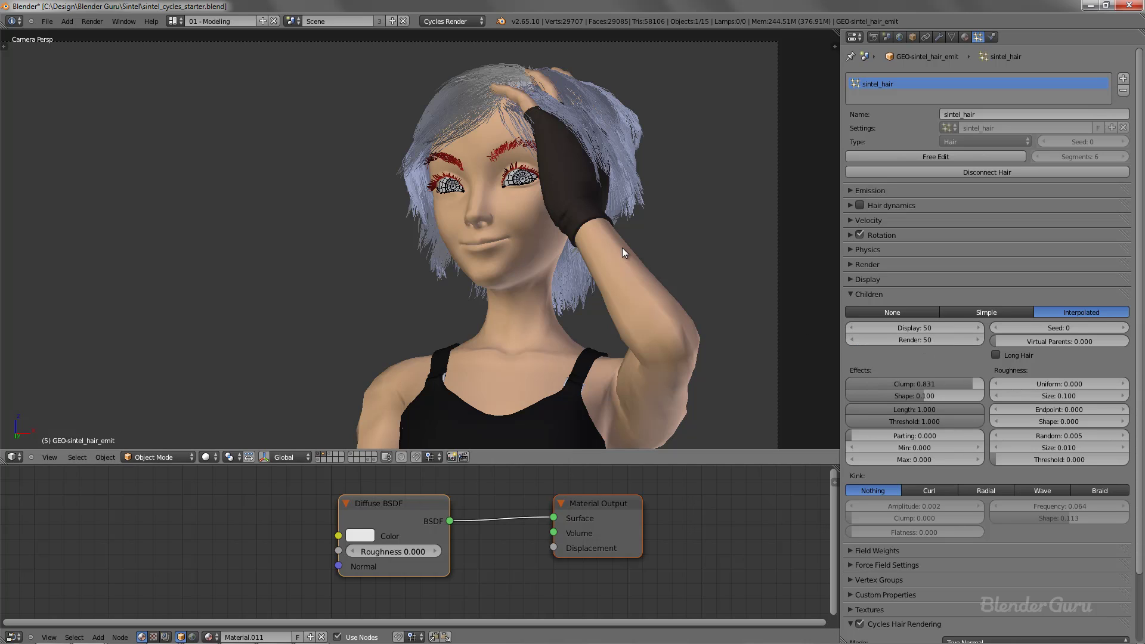
Save over sintel_cycles_starter.blend with the reduced number of rendered hair children.
key("ctrl+s")
left_click(622, 248)
Try 300 rendered hair children, return the amount to 50 and save over the file.
left_click(918, 340)
type("300")
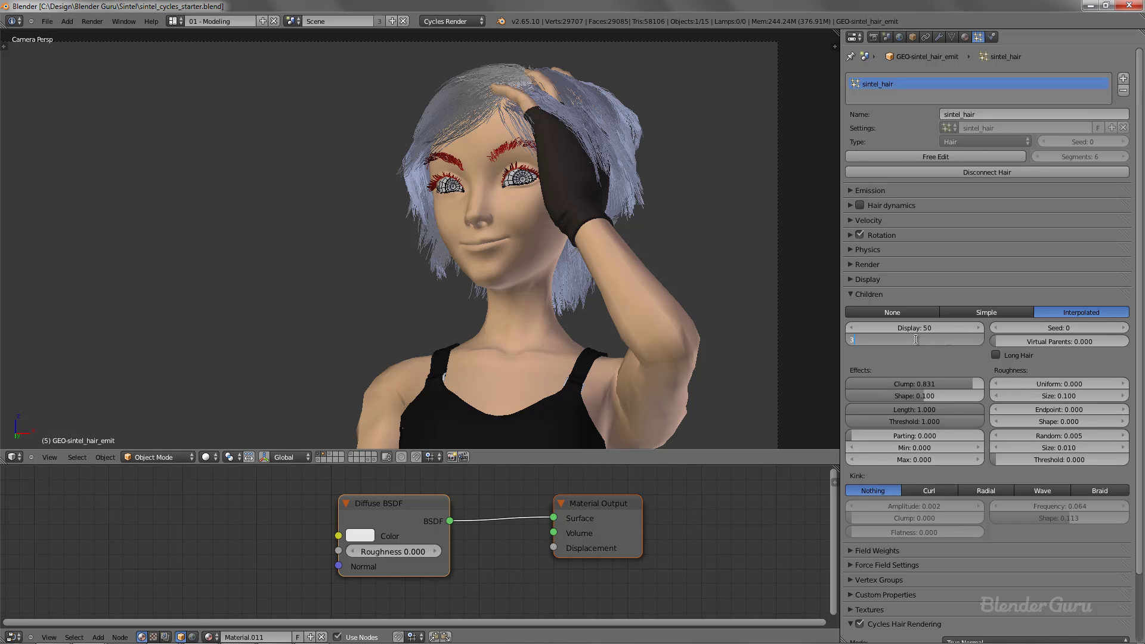
key("Return")
left_click(918, 340)
type("50")
key("Return")
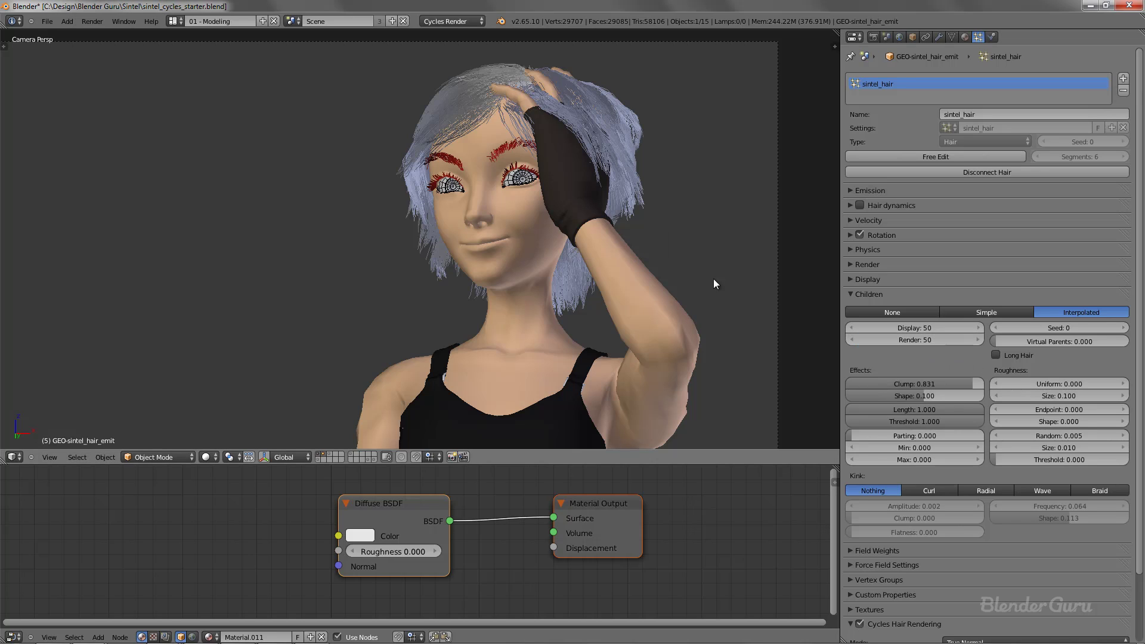
key("ctrl+s")
left_click(697, 274)
Mark a render border around the character's head and hand in the camera view and render the image.
scroll(697, 274, "down", 1)
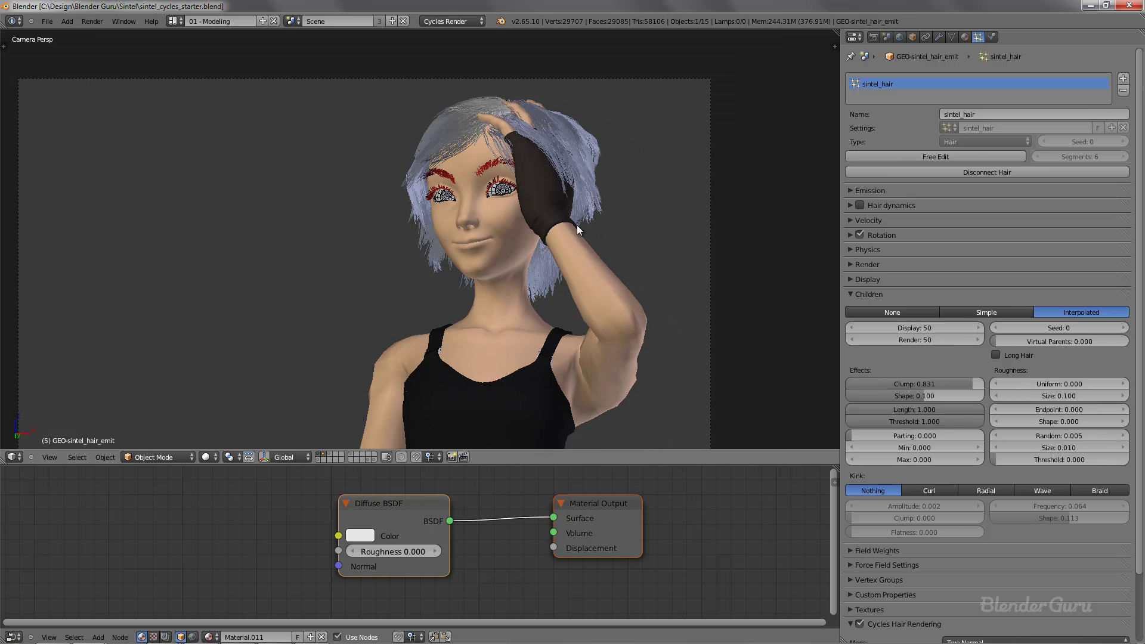
key("shift+b")
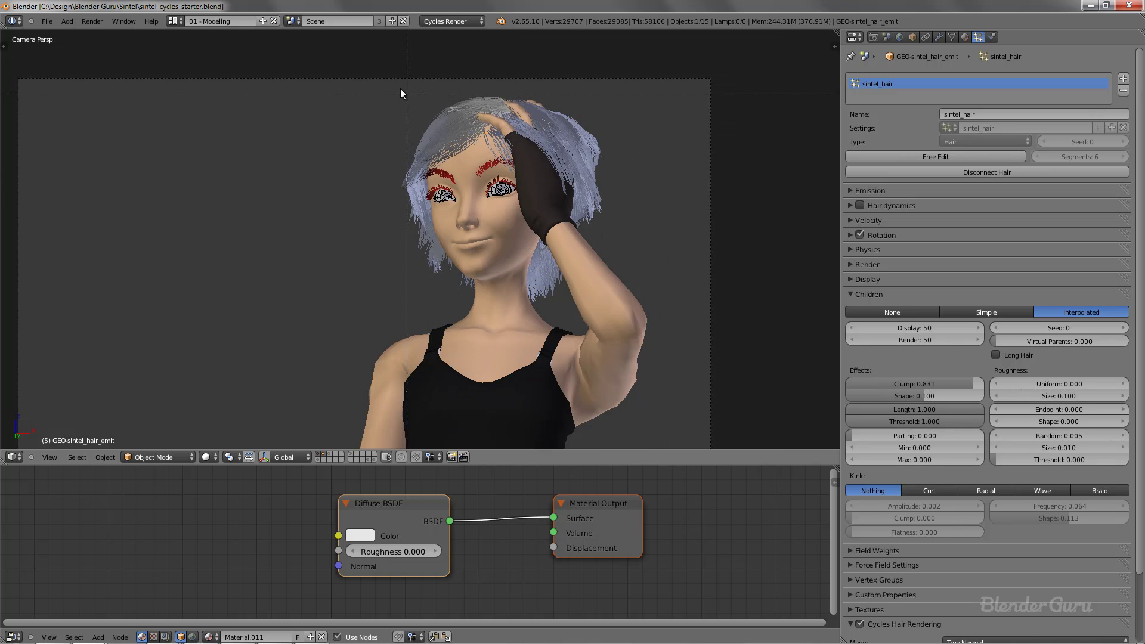
left_click_drag(393, 90, 621, 321)
key("F12")
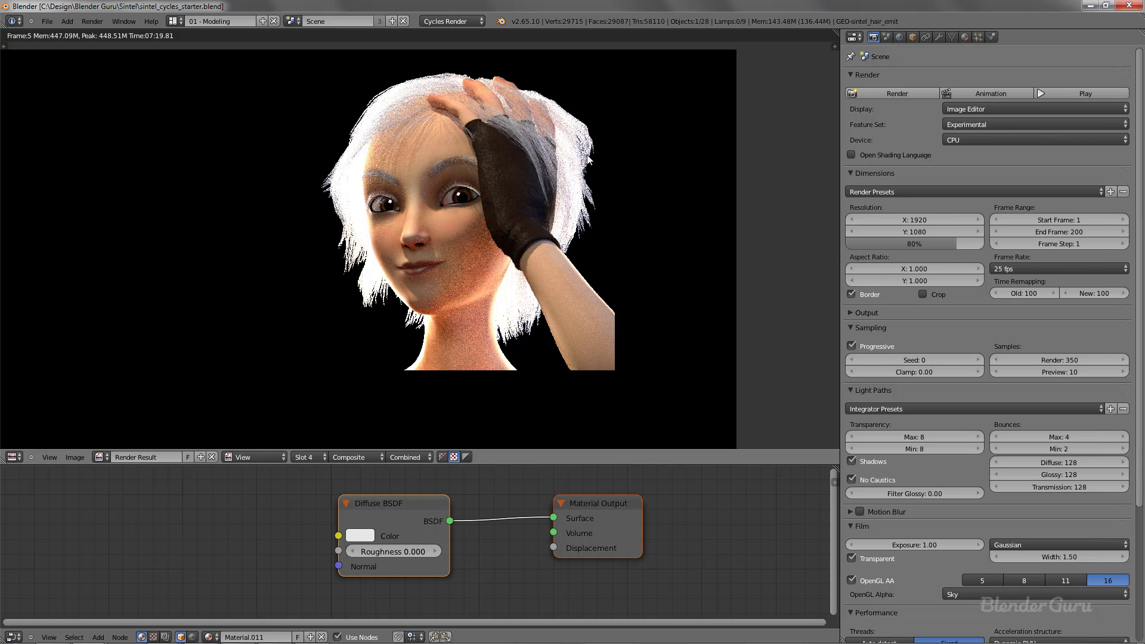
Examine the rendered hair up close where it crosses the glove, and review the hair particle and material settings.
scroll(573, 170, "up", 2)
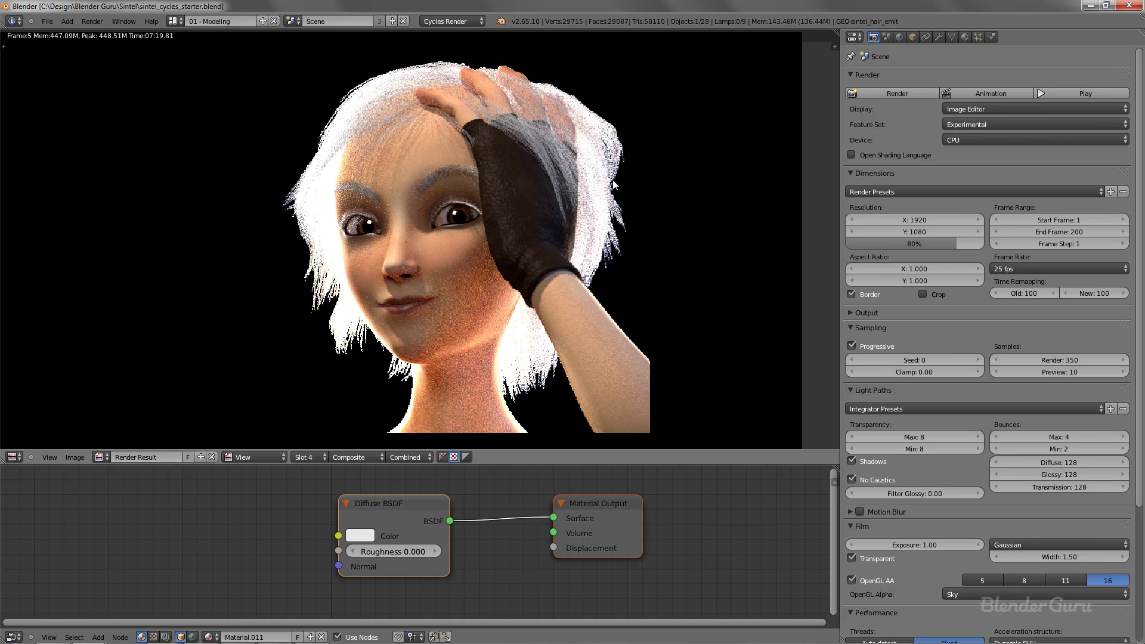
left_click(965, 37)
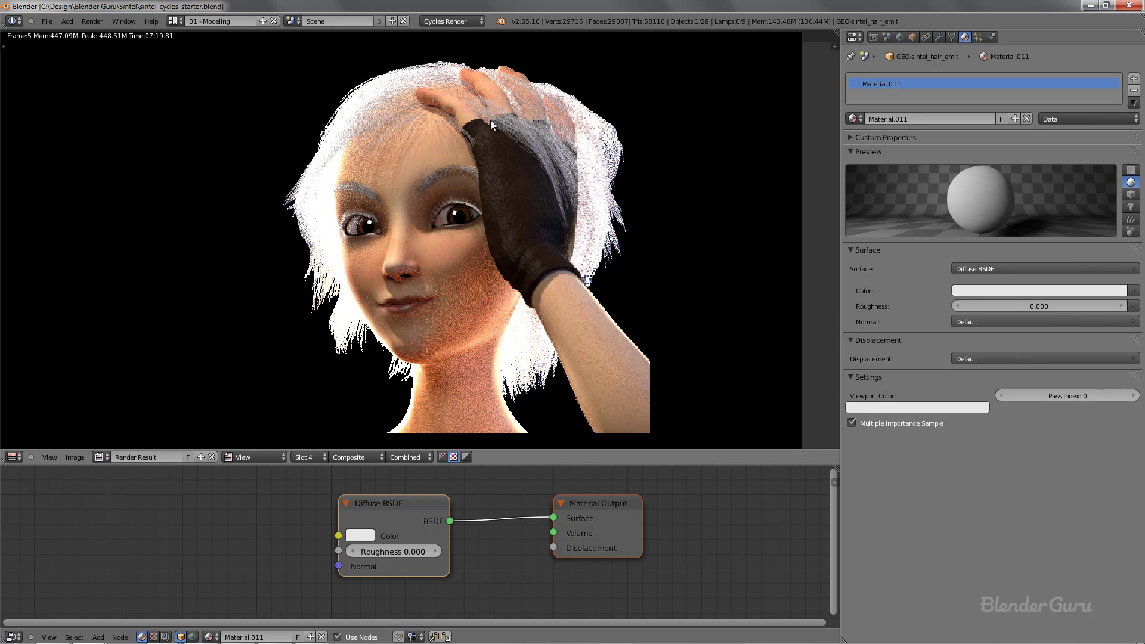
scroll(490, 120, "up", 4)
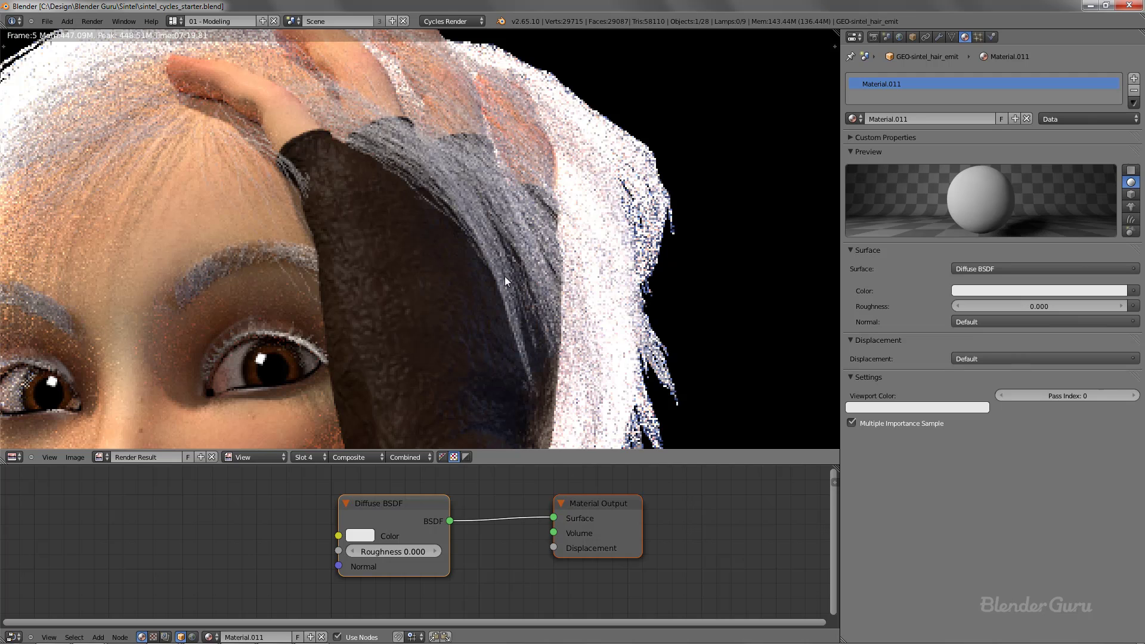
scroll(495, 282, "down", 5)
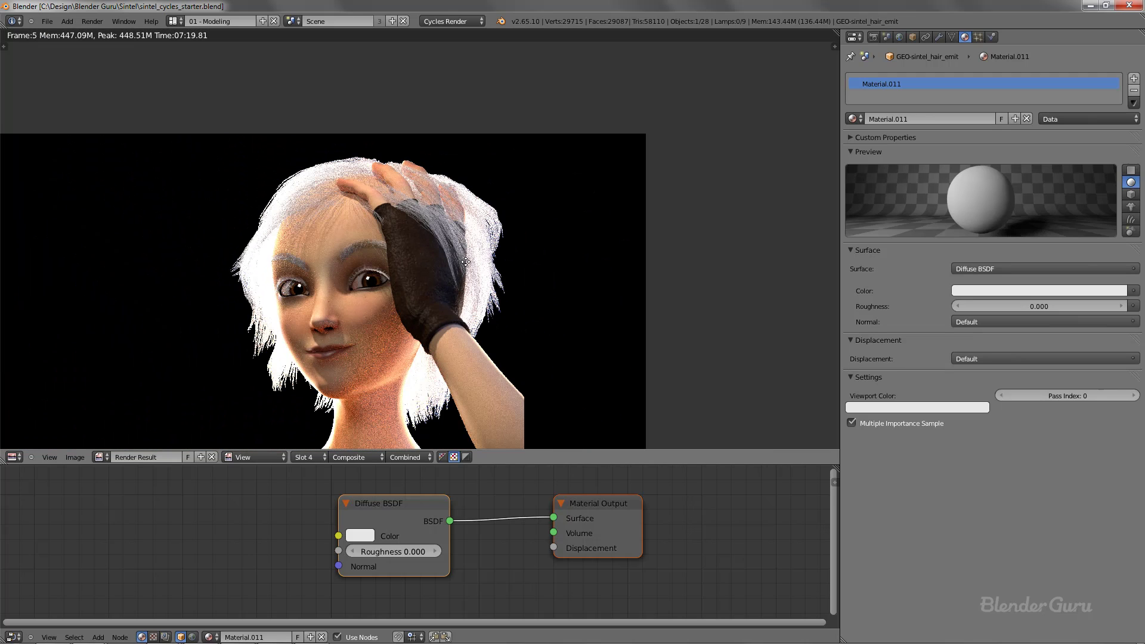
middle_click_drag(466, 262, 515, 223)
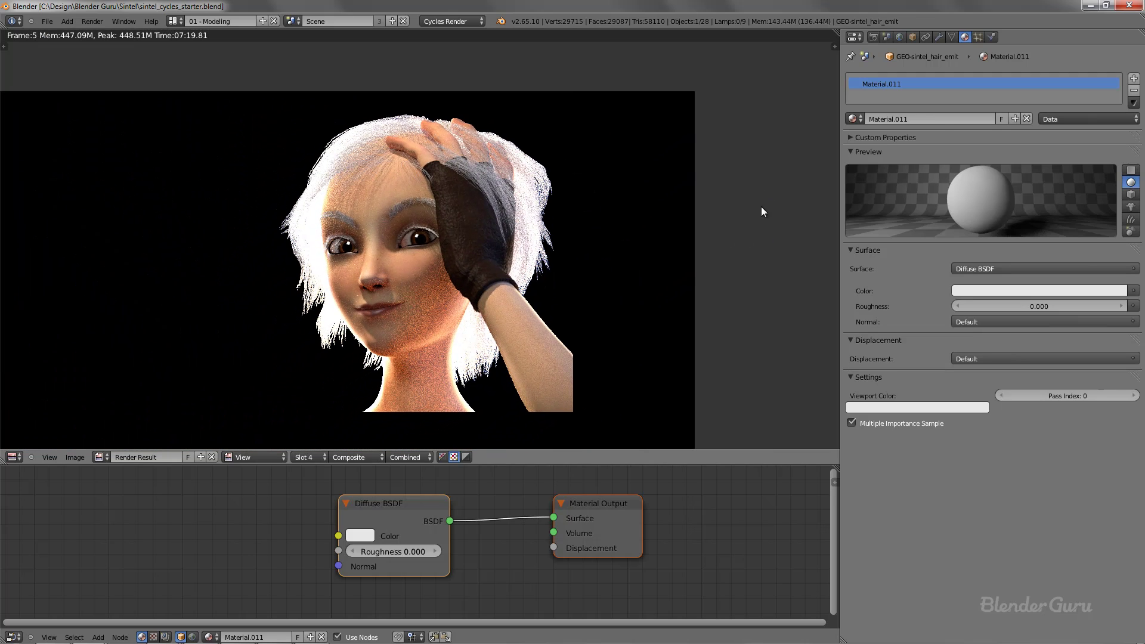
left_click(979, 37)
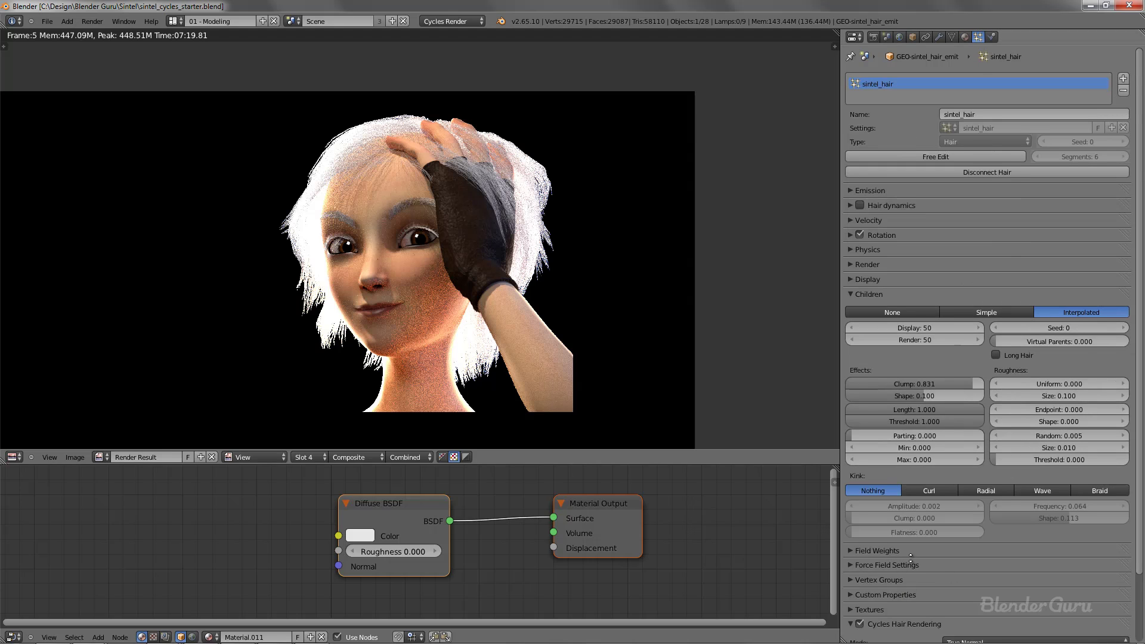
scroll(911, 559, "down", 3)
left_click(965, 37)
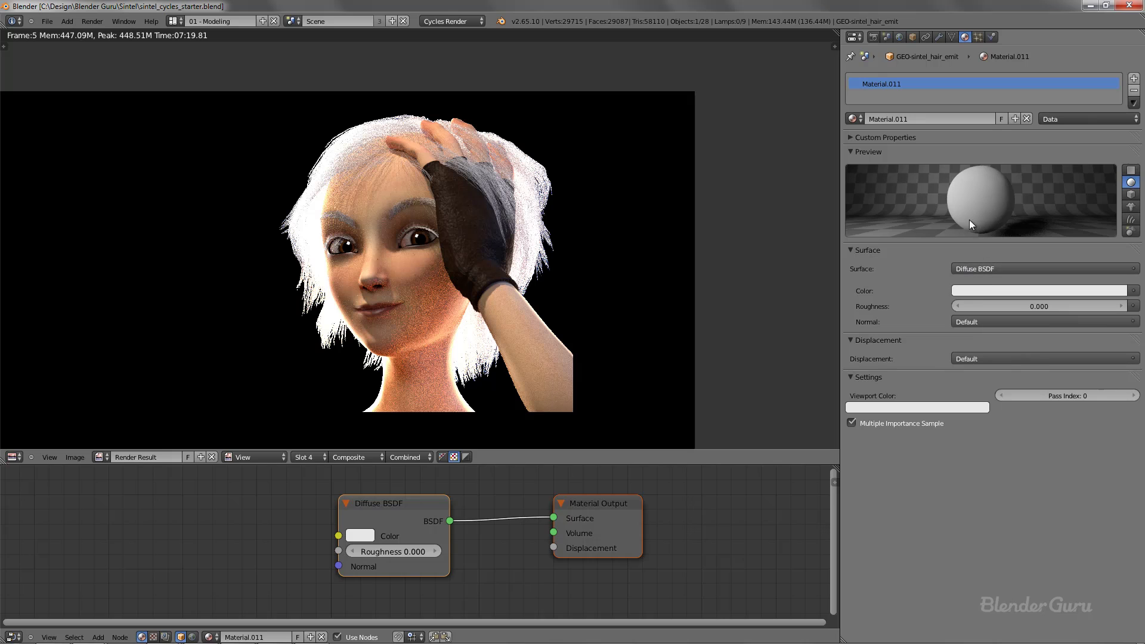
Enlarge the node editor area for the hair material and close the render result to return to the camera view.
middle_click_drag(528, 514, 525, 507)
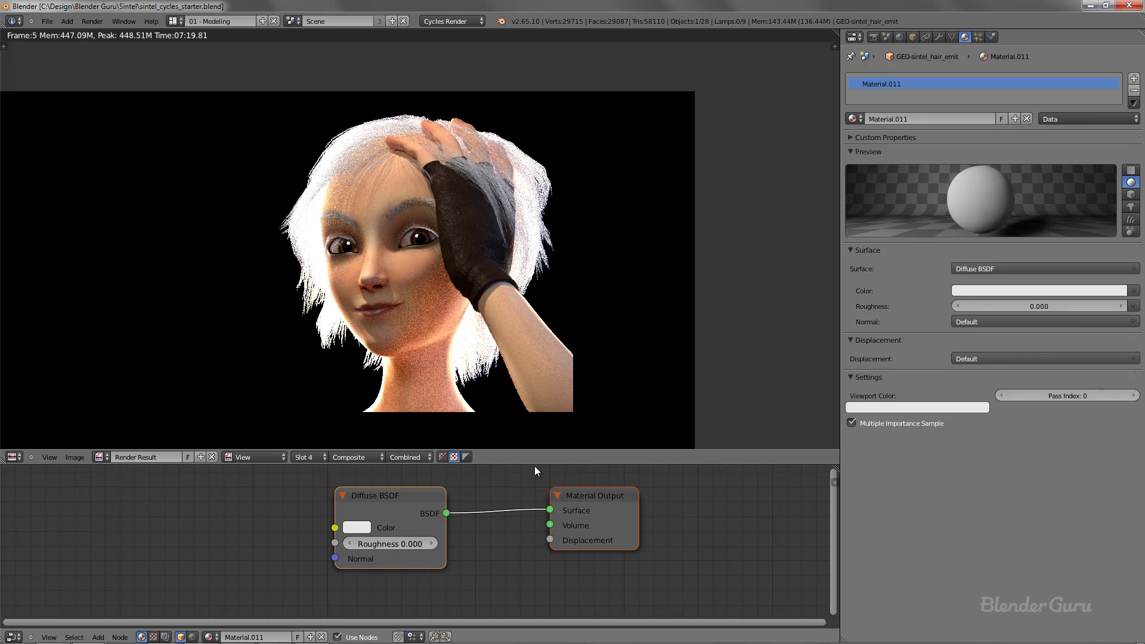
left_click_drag(535, 465, 536, 282)
scroll(553, 342, "up", 2)
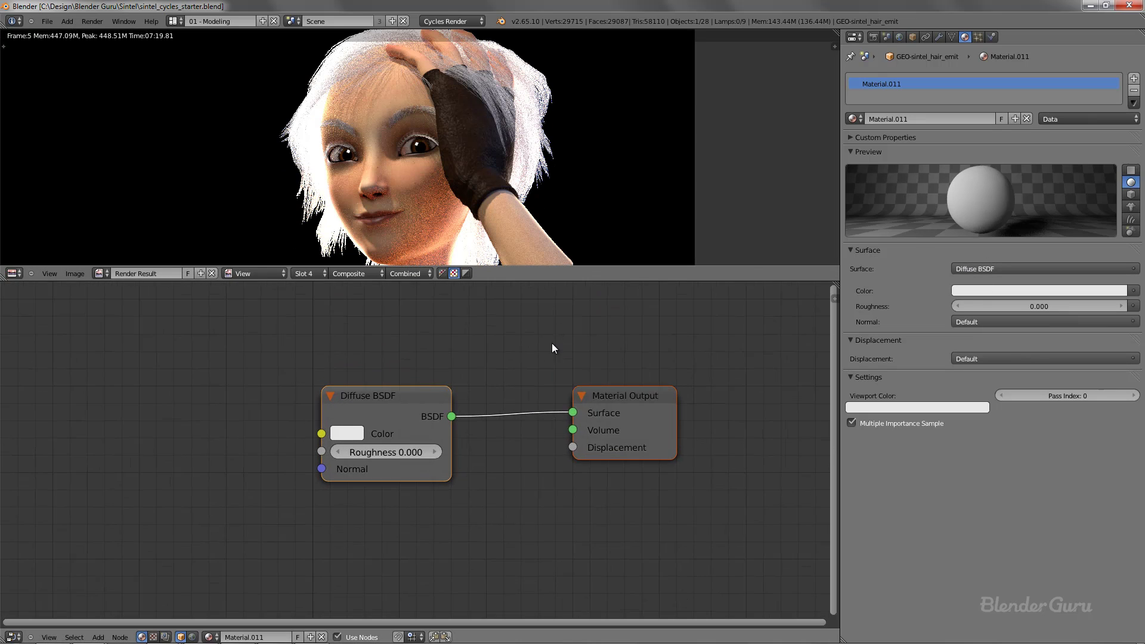
key("Escape")
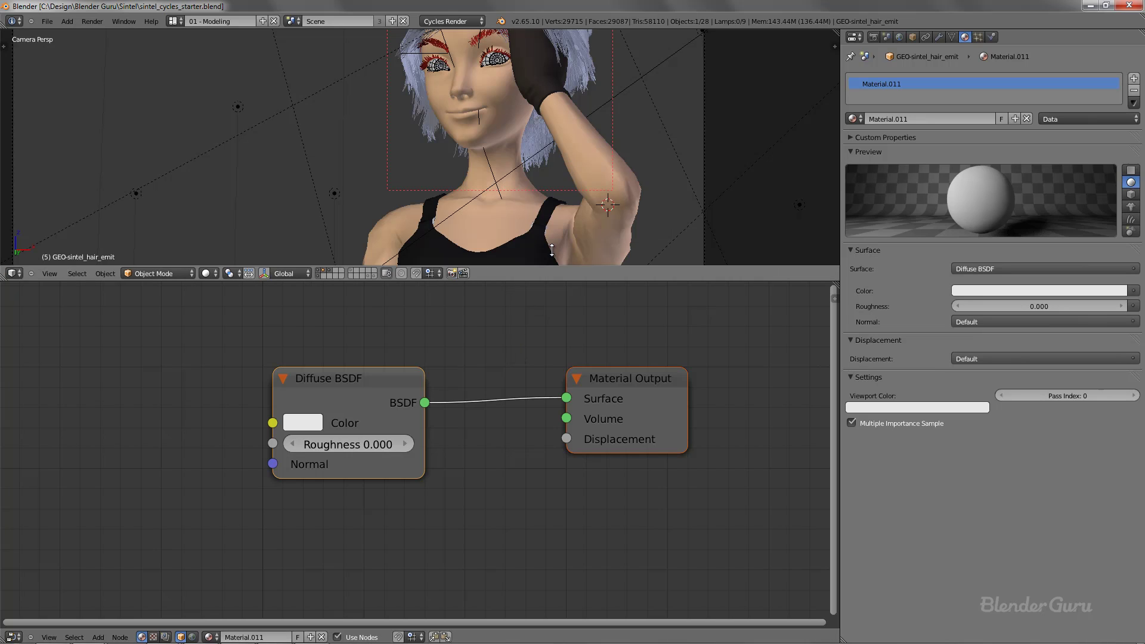
Move the Diffuse BSDF and Material Output nodes apart to make room between them.
middle_click_drag(485, 372, 456, 340)
left_click_drag(347, 356, 239, 355)
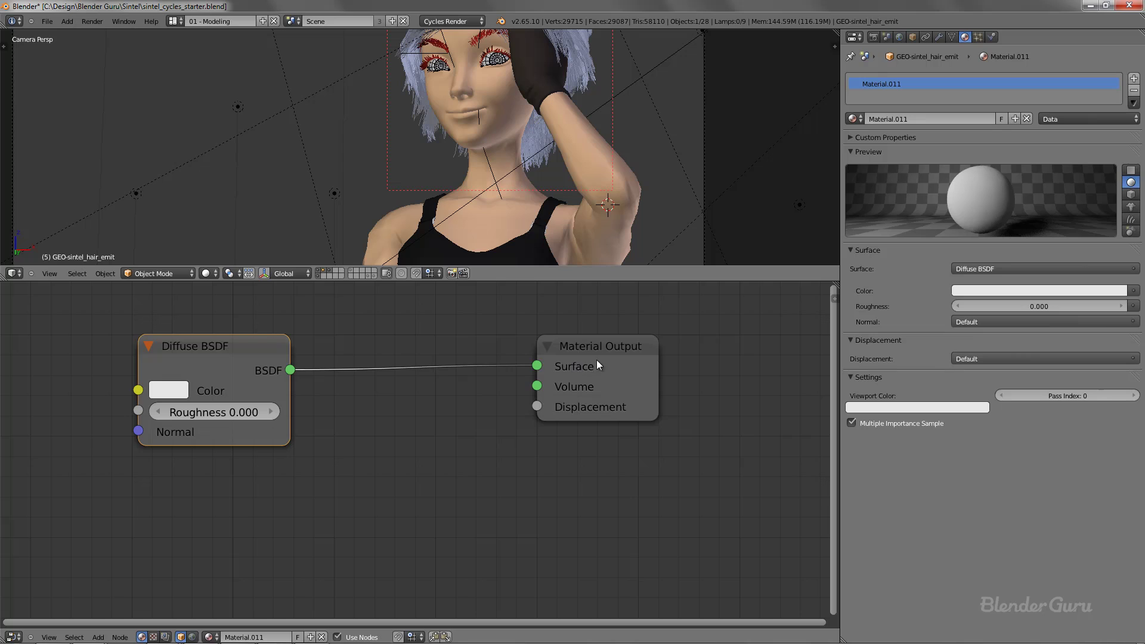
left_click_drag(586, 361, 630, 362)
middle_click_drag(468, 368, 469, 367)
scroll(469, 367, "down", 2)
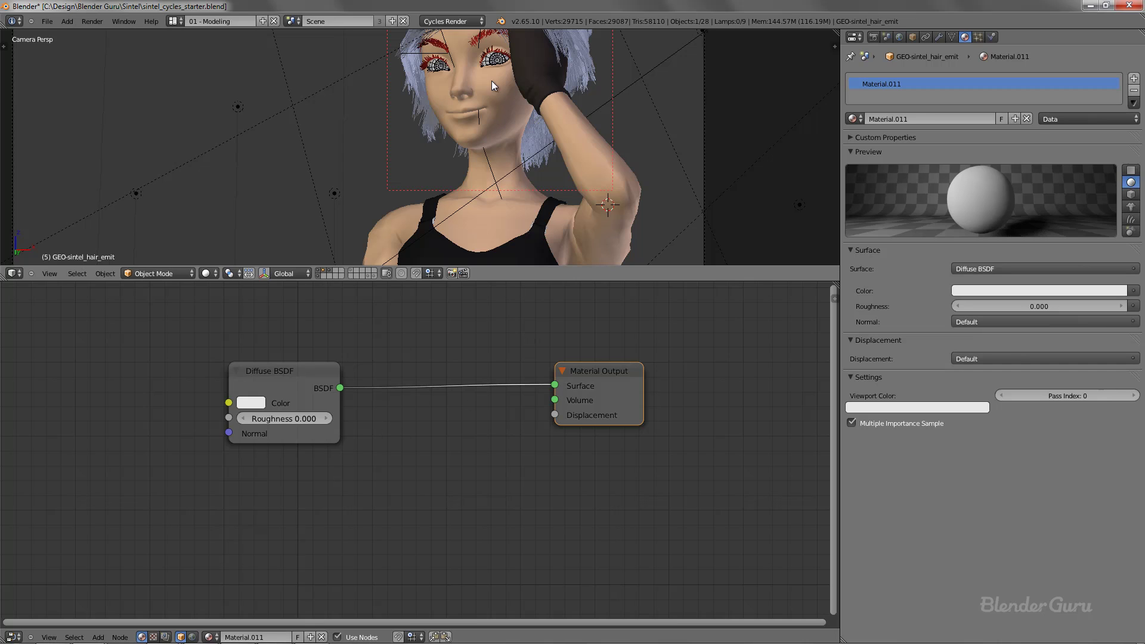
Add a Glossy BSDF node to the hair material and place it beneath the Diffuse BSDF node.
middle_click_drag(508, 132, 499, 194, "shift")
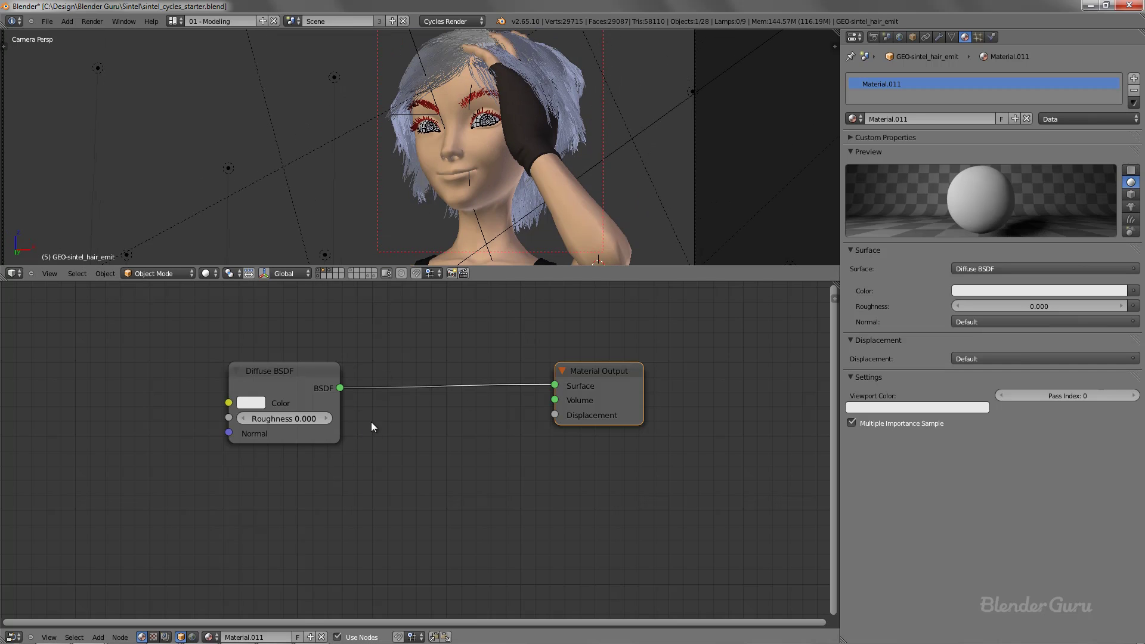
key("shift+a")
mouse_move(283, 452)
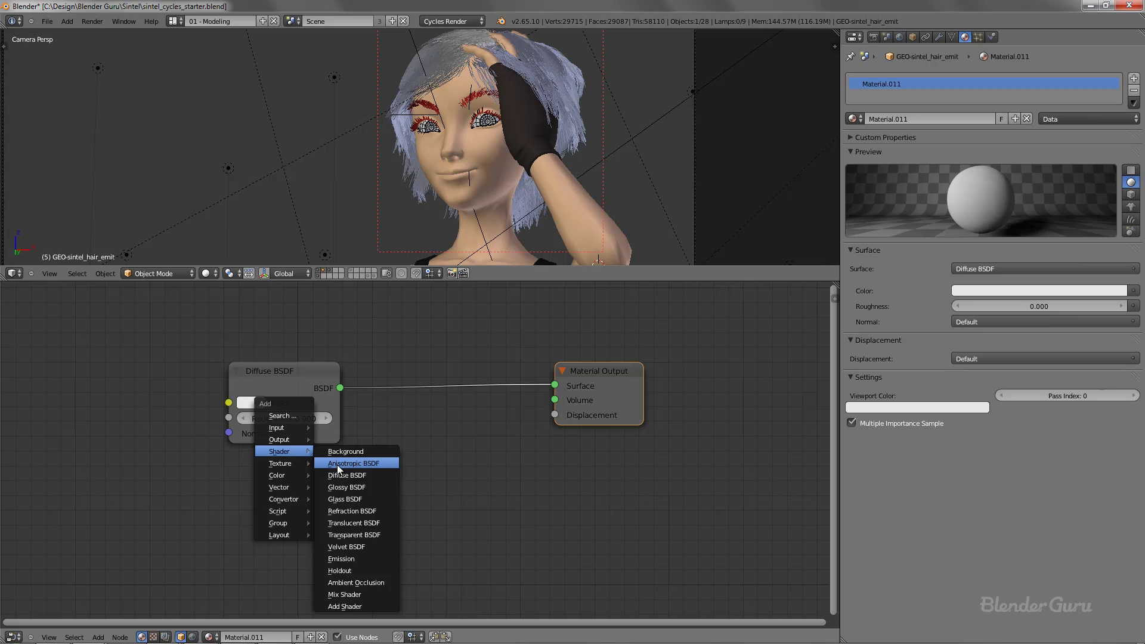
left_click(356, 487)
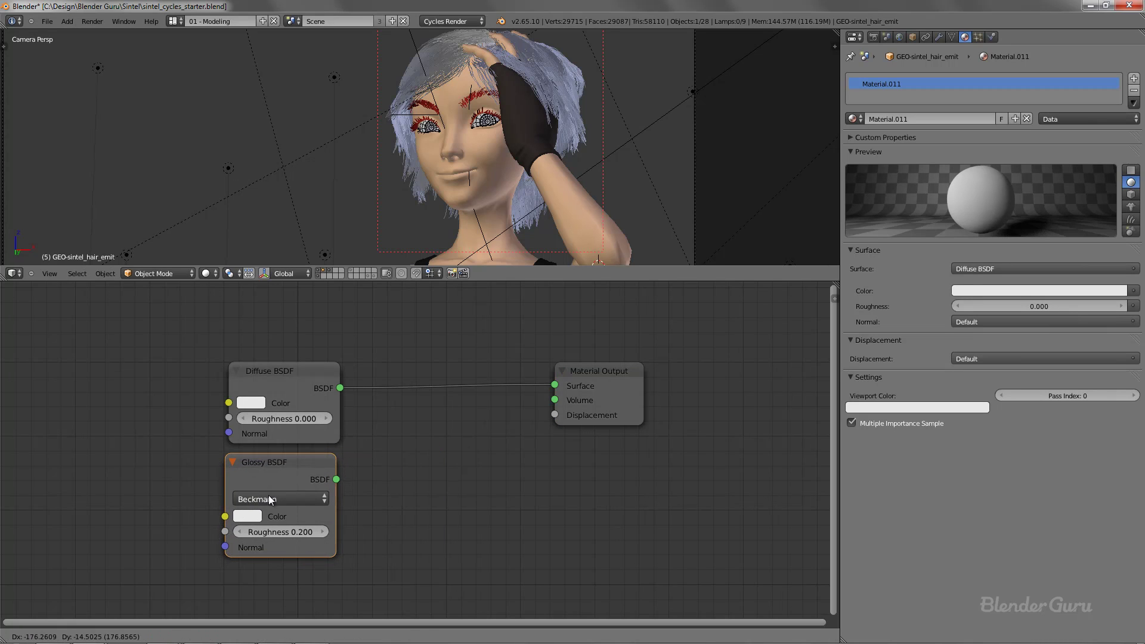
left_click(271, 493)
Insert a Mix Shader between the Diffuse BSDF and Material Output, and connect the Glossy BSDF to its second shader input.
key("shift+a")
mouse_move(417, 460)
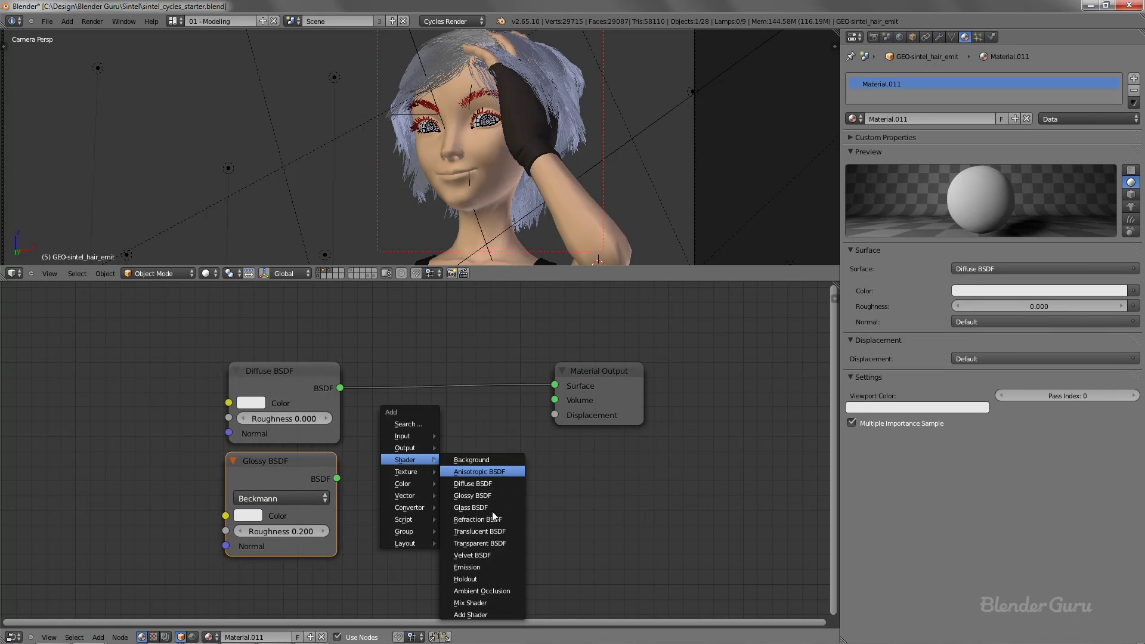
left_click(494, 604)
left_click(390, 449)
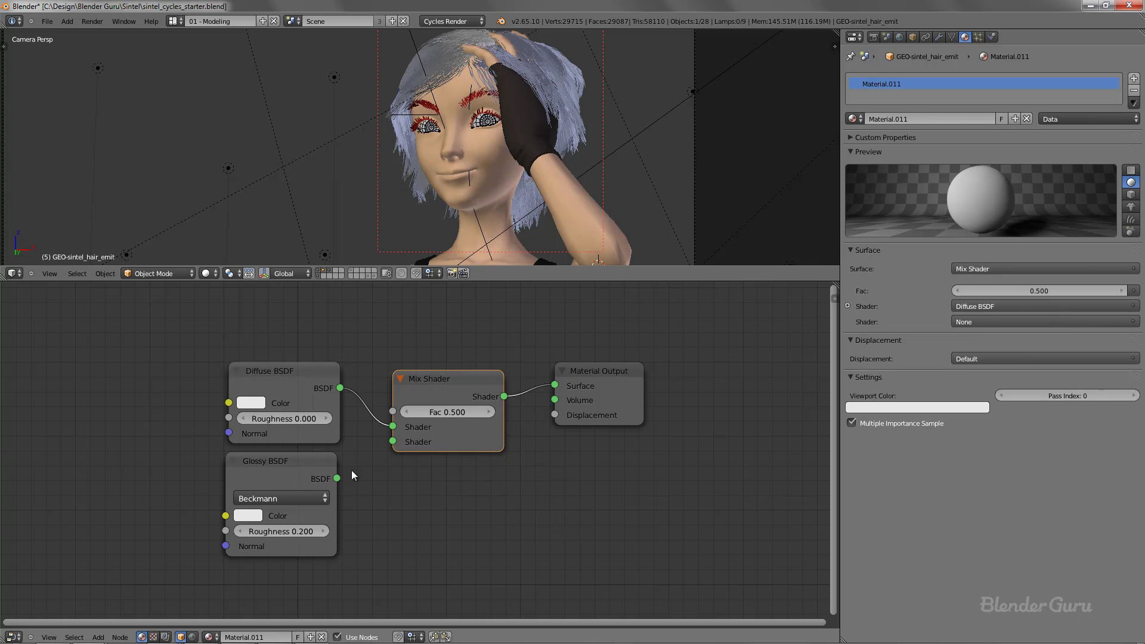
left_click_drag(337, 478, 392, 441)
Set the Mix Shader's Fac to 0.07.
left_click(409, 416)
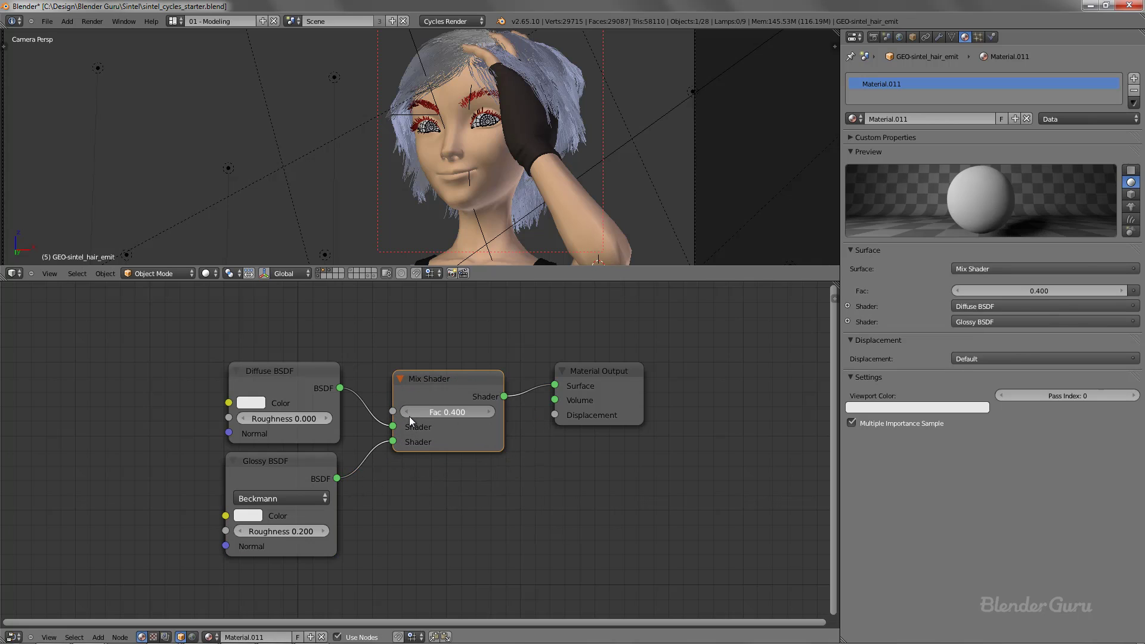
left_click(410, 416)
left_click(410, 416)
left_click(411, 416)
left_click(447, 414)
type("0.07")
key("Return")
Set the Glossy BSDF's roughness to 0.08.
left_click(244, 532)
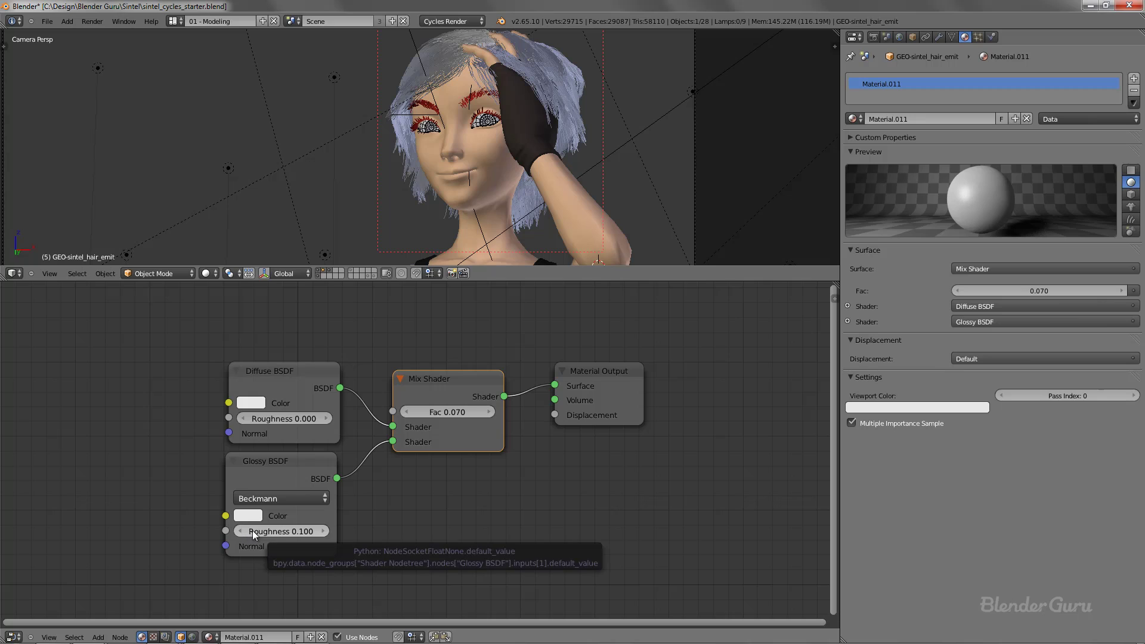
left_click(291, 527)
type("0.08")
key("Return")
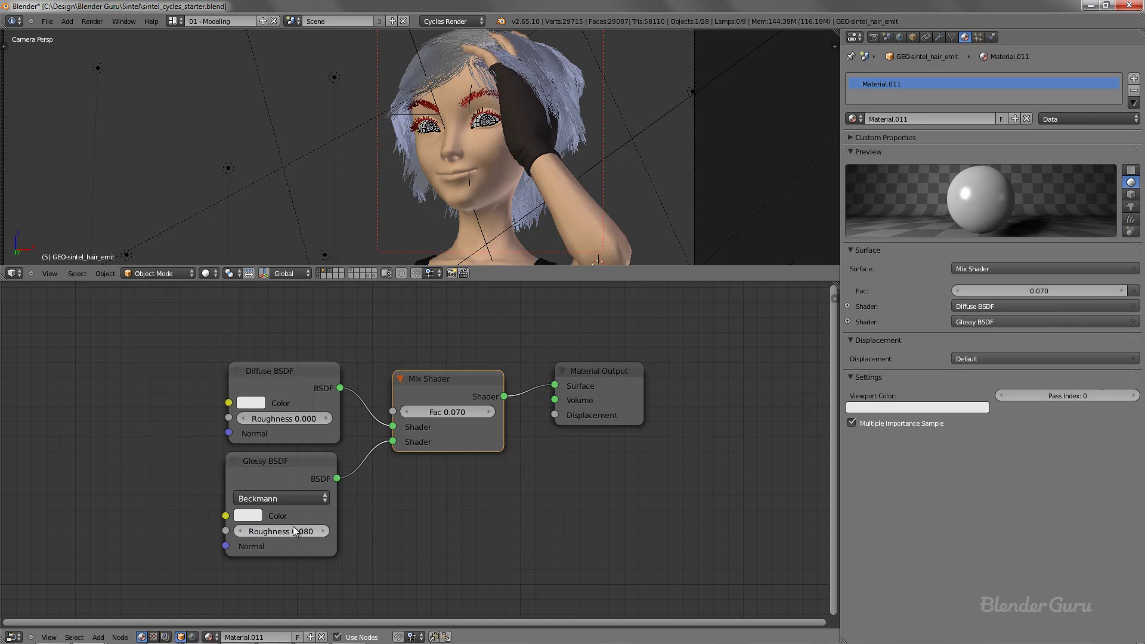
Nudge the Material Output and Mix Shader nodes into line with the Diffuse BSDF node.
scroll(560, 187, "up", 1)
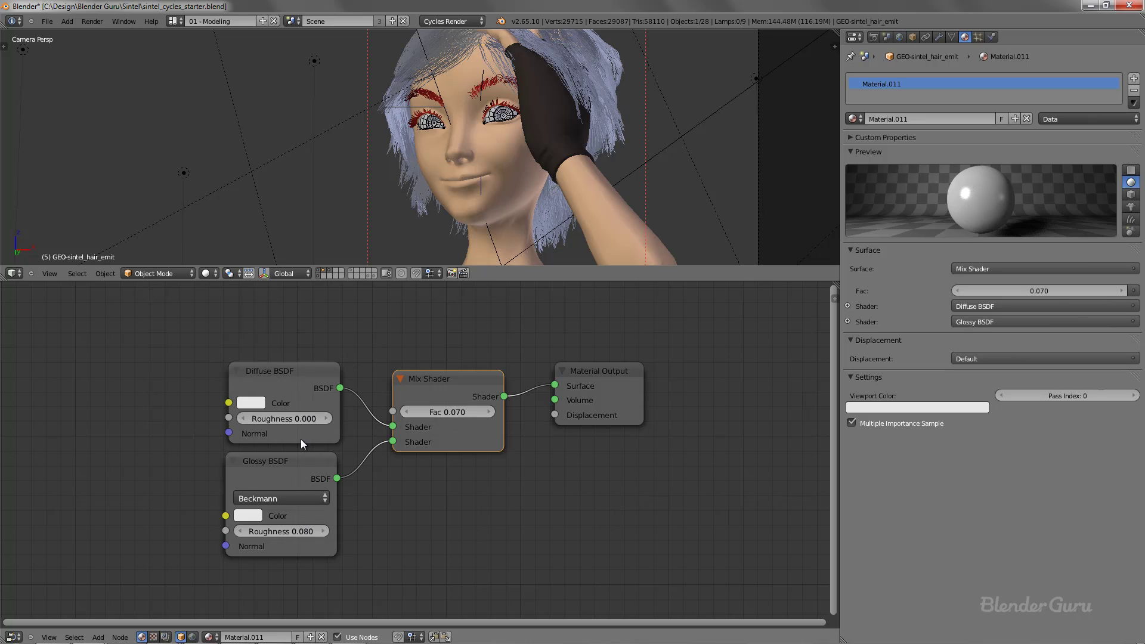
scroll(542, 166, "down", 1)
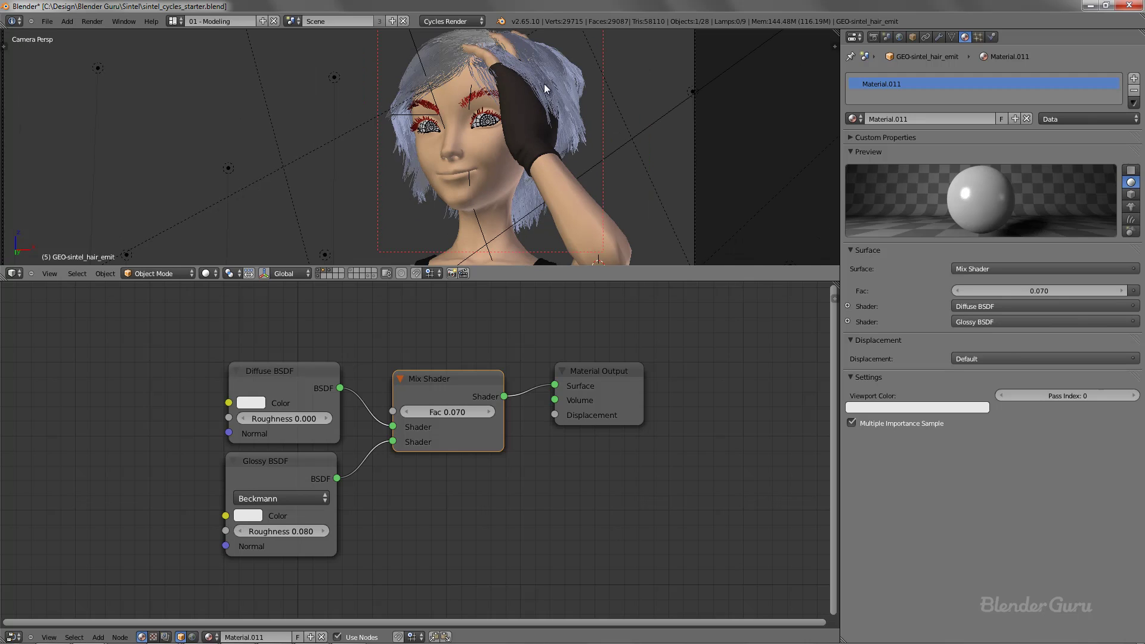
left_click_drag(578, 378, 573, 378)
left_click_drag(453, 386, 453, 379)
left_click(266, 471)
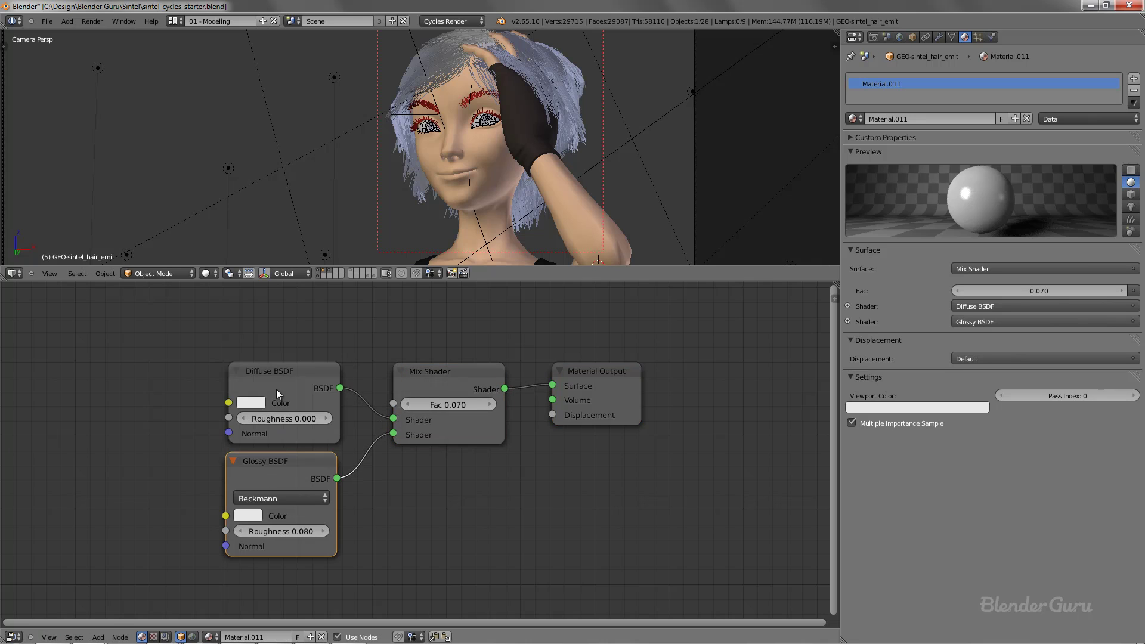
left_click(277, 389)
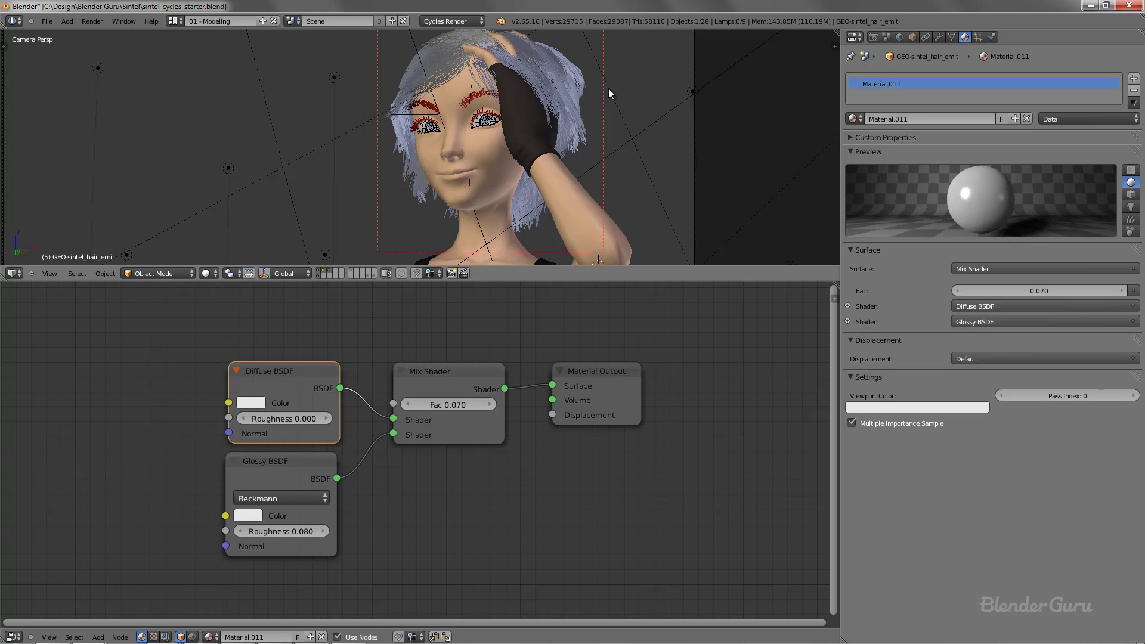
left_click(289, 477)
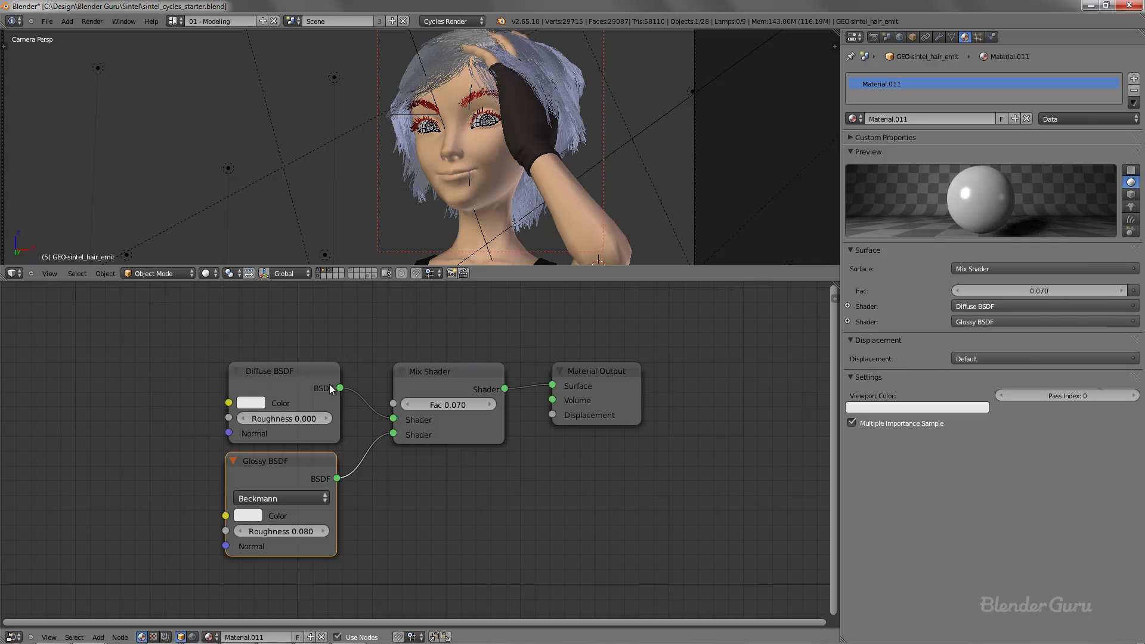
left_click(285, 377)
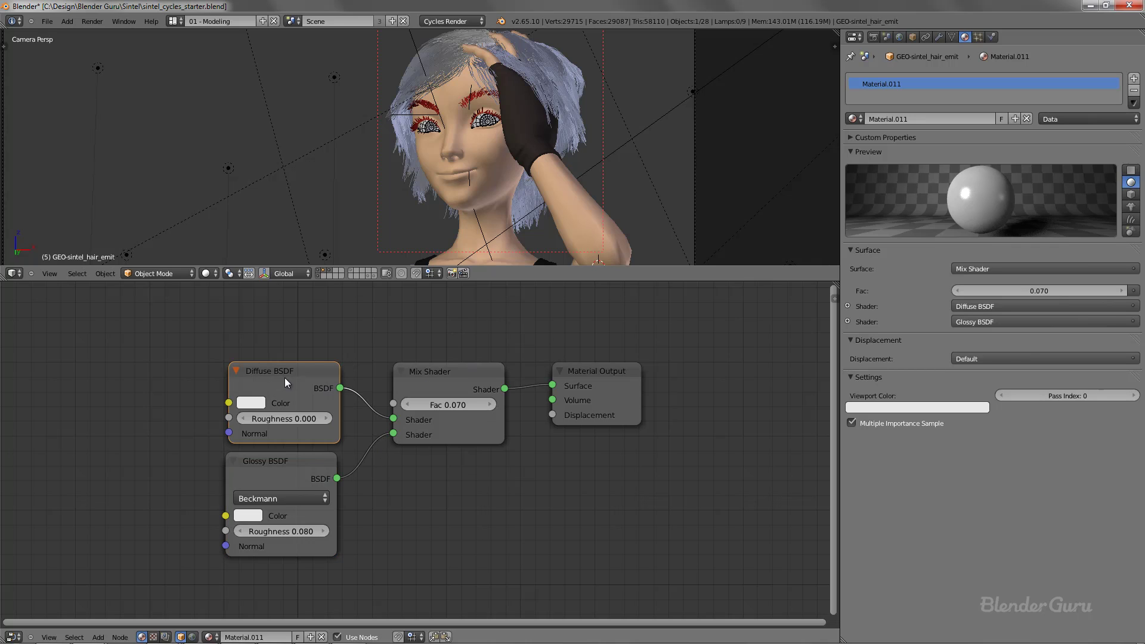
left_click(442, 374)
left_click(295, 458)
left_click(464, 381)
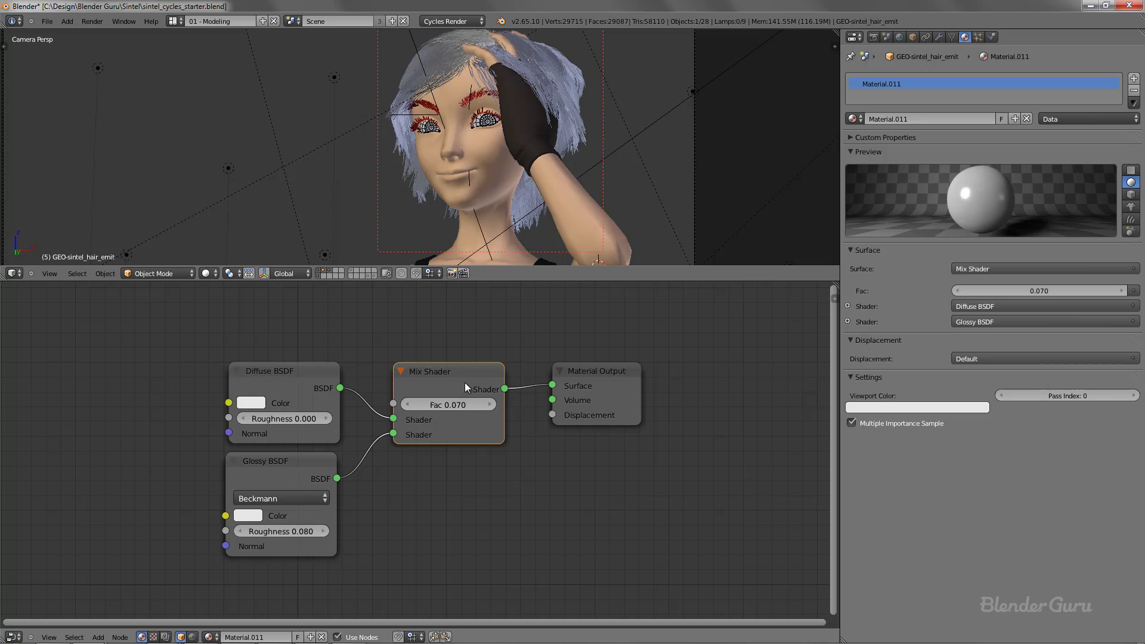
Select the character's body and examine how its skin material mixes the Diffuse and Glossy shaders.
right_click(587, 210)
scroll(436, 412, "up", 3)
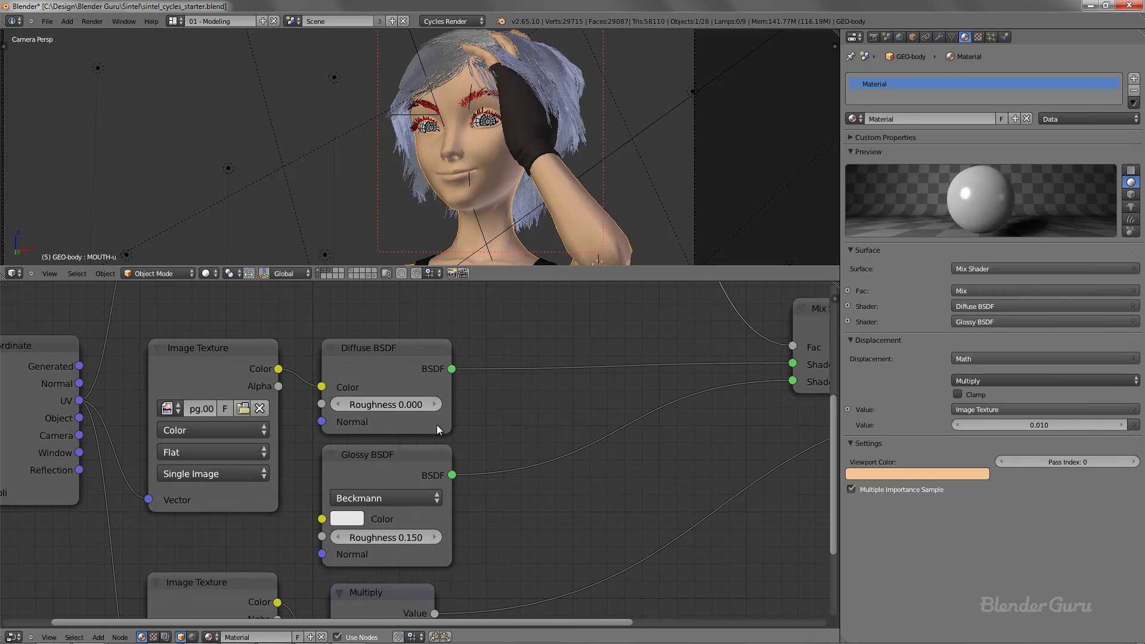
scroll(437, 425, "up", 1)
middle_click_drag(421, 424, 346, 430)
scroll(348, 430, "down", 3)
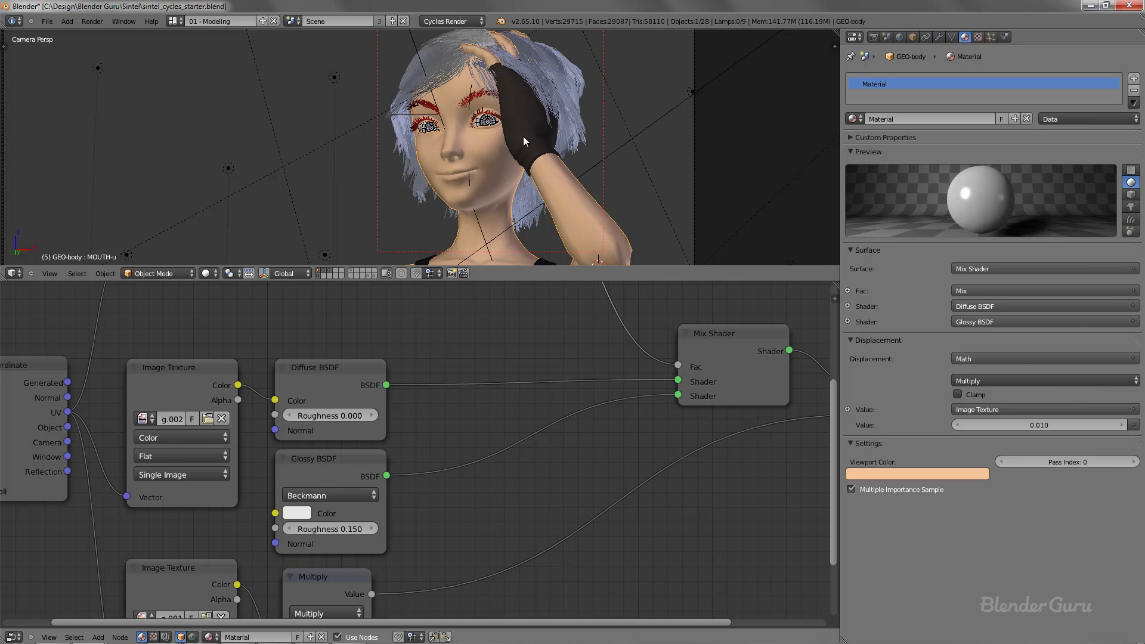
Reselect the hair emitter mesh through wireframe display, return to solid shading, and bring its material nodes back into view.
key("z")
left_click(454, 62)
right_click(454, 62)
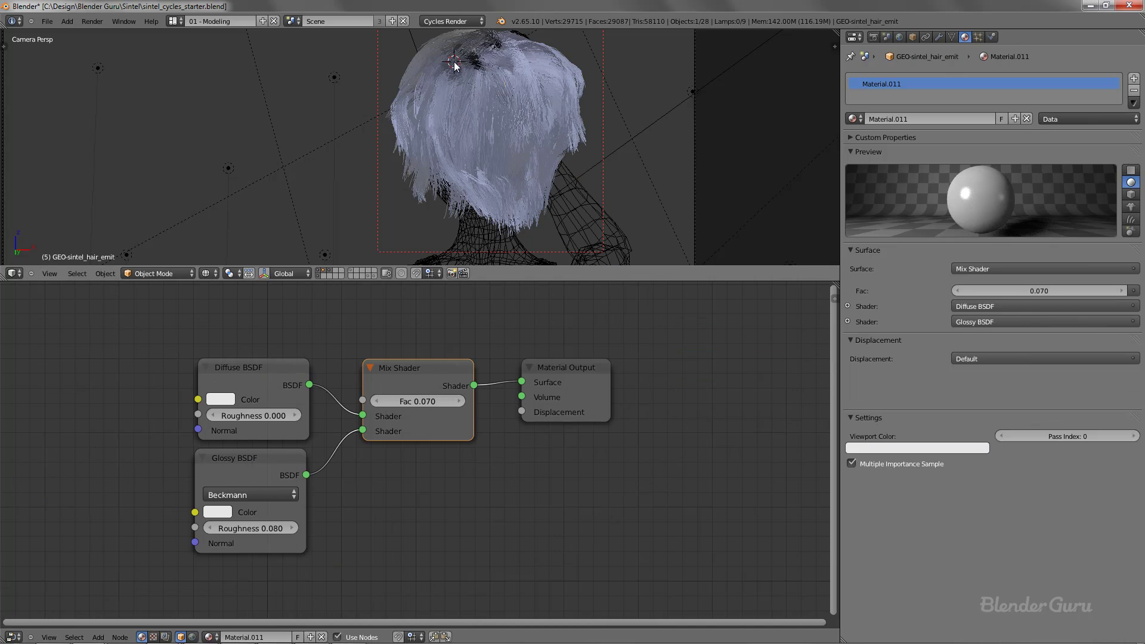
key("z")
scroll(418, 386, "down", 1)
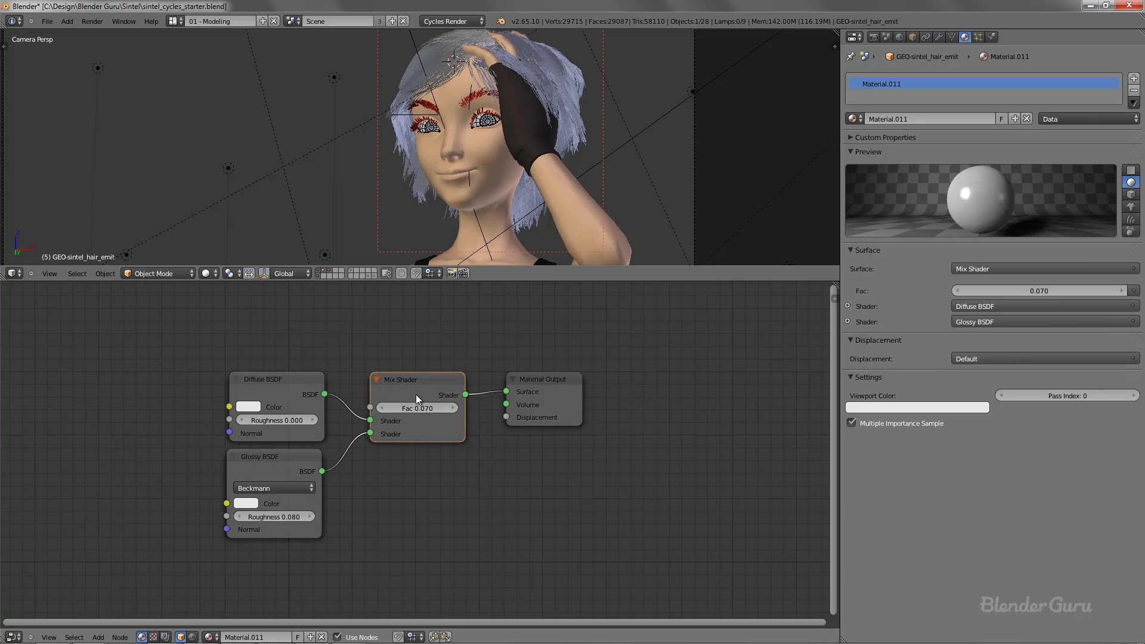
middle_click_drag(308, 428, 415, 416)
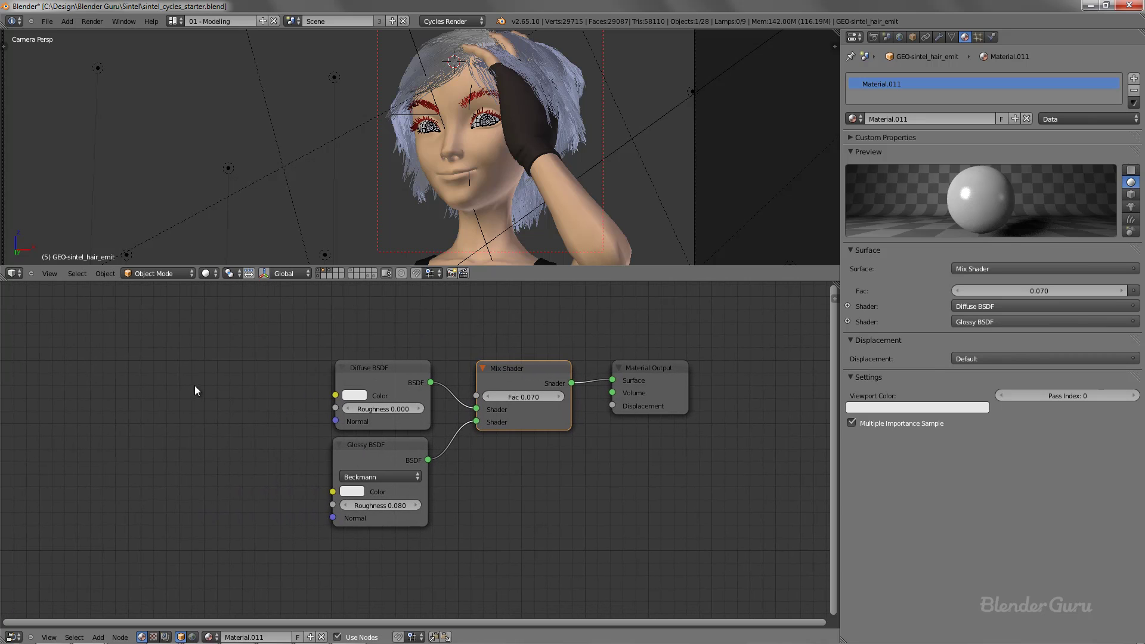
key("shift+a")
mouse_move(172, 395)
scroll(514, 197, "up", 3)
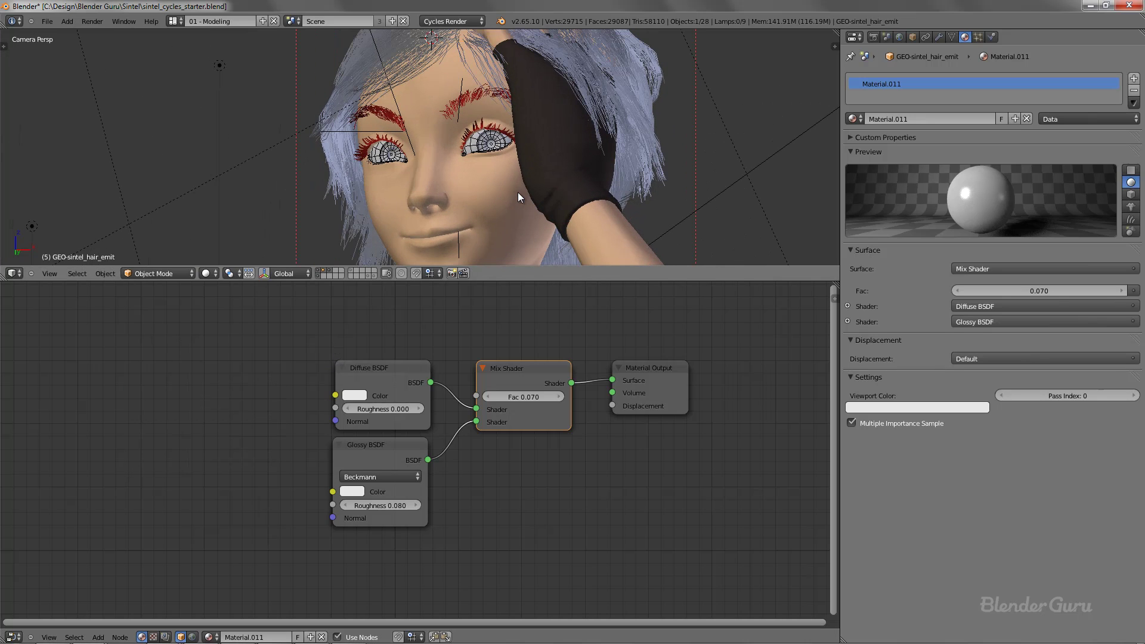
scroll(517, 192, "down", 5)
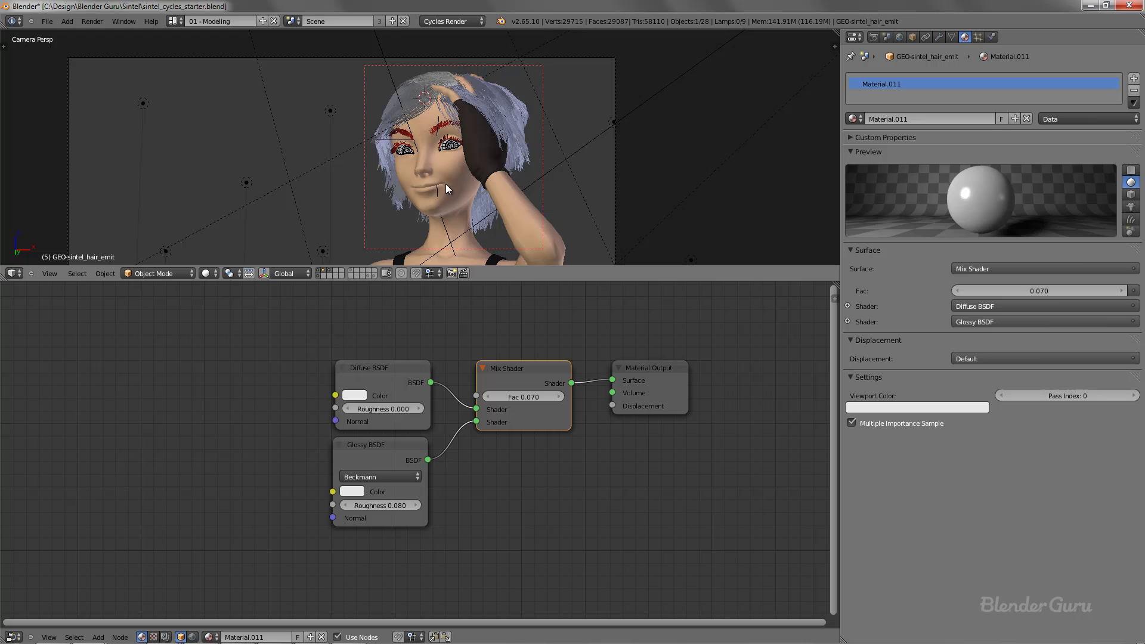
middle_click_drag(446, 184, 445, 167, "shift")
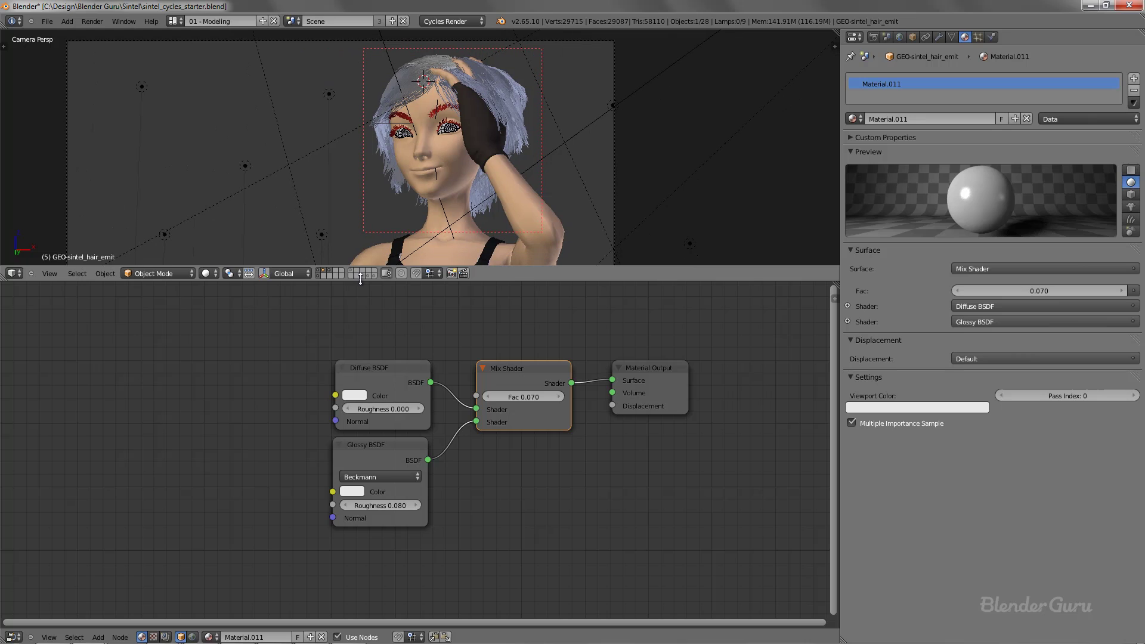
Add an Image Texture node to the hair material, placed before the Diffuse and Glossy shaders.
key("shift+a")
mouse_move(158, 373)
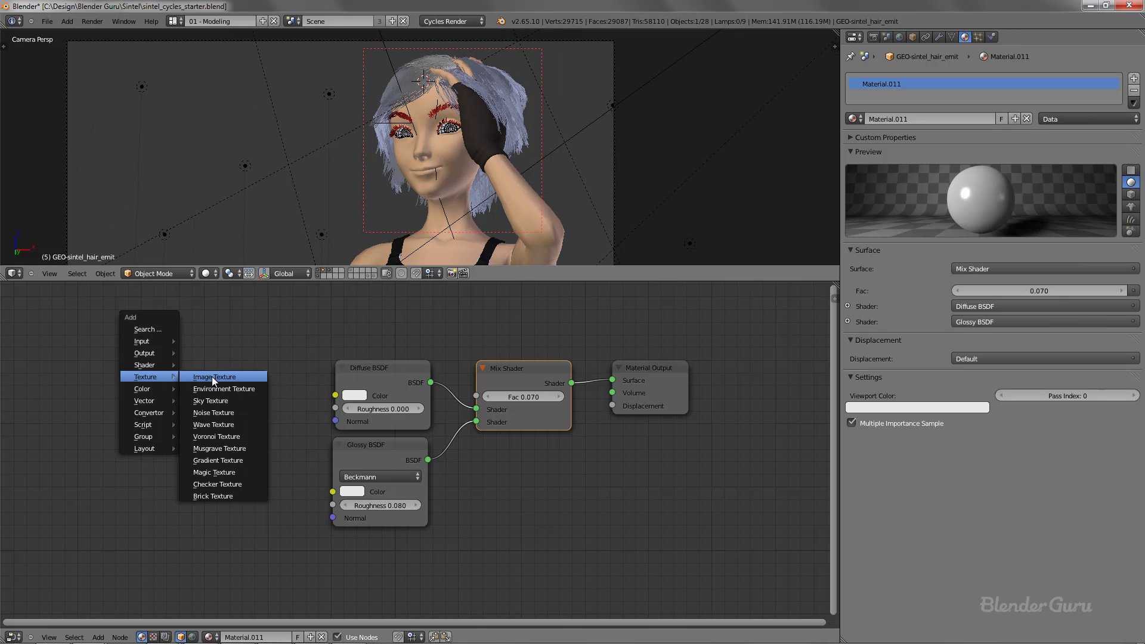
left_click(213, 377)
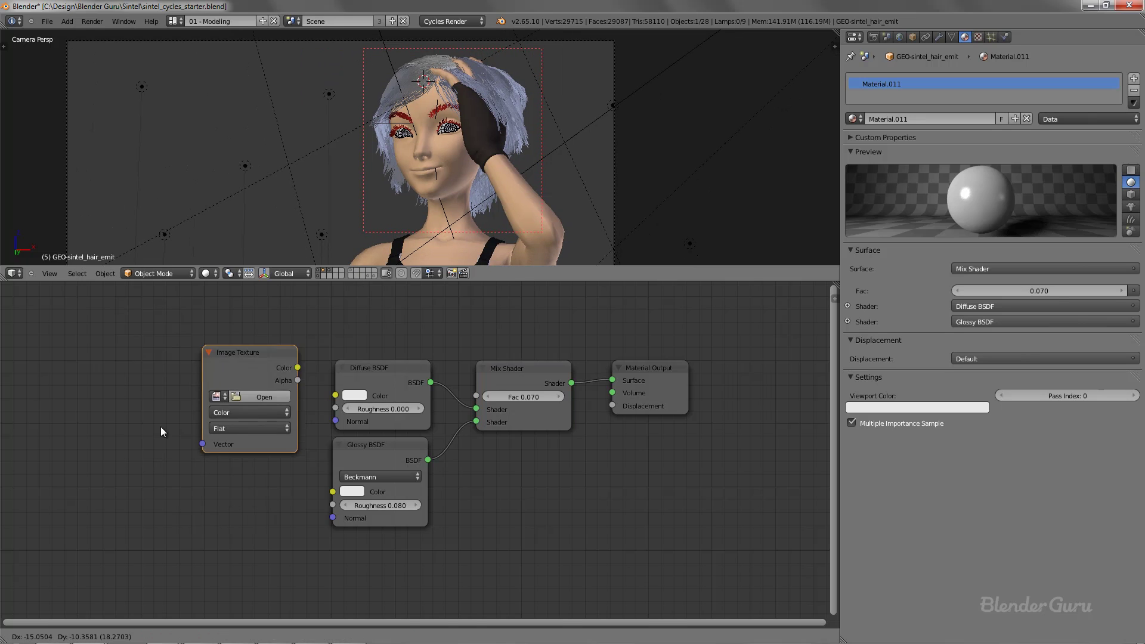
left_click(173, 429)
Load sintel_hair_diff.jpg from the Full\textures folder into the Image Texture node, browsing the files as thumbnails.
left_click(219, 431)
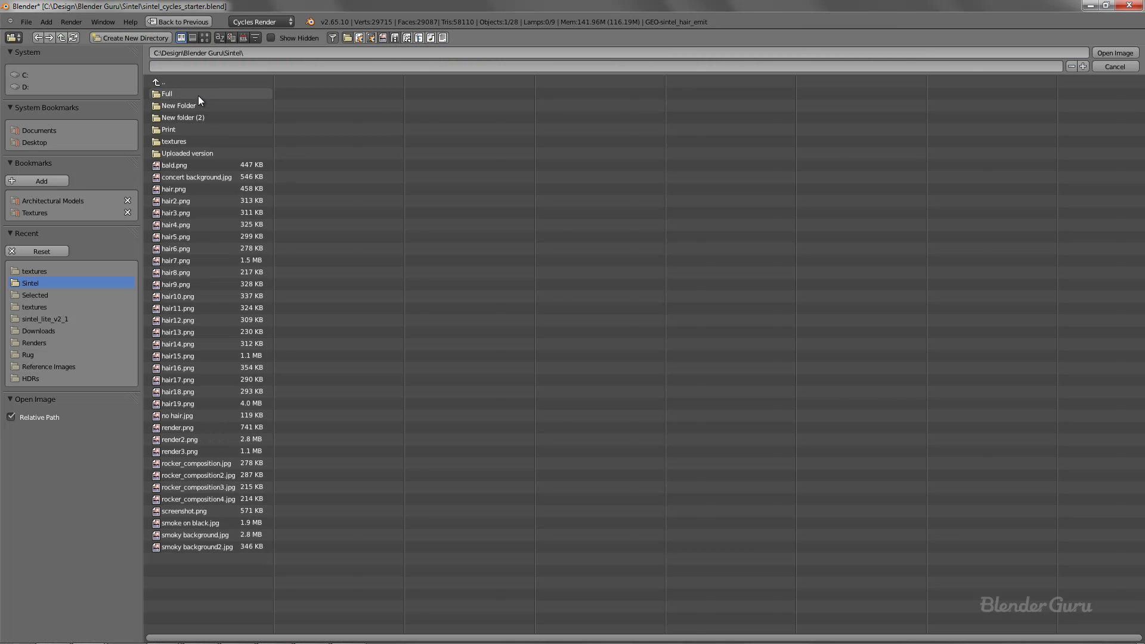
left_click(198, 95)
left_click(202, 93)
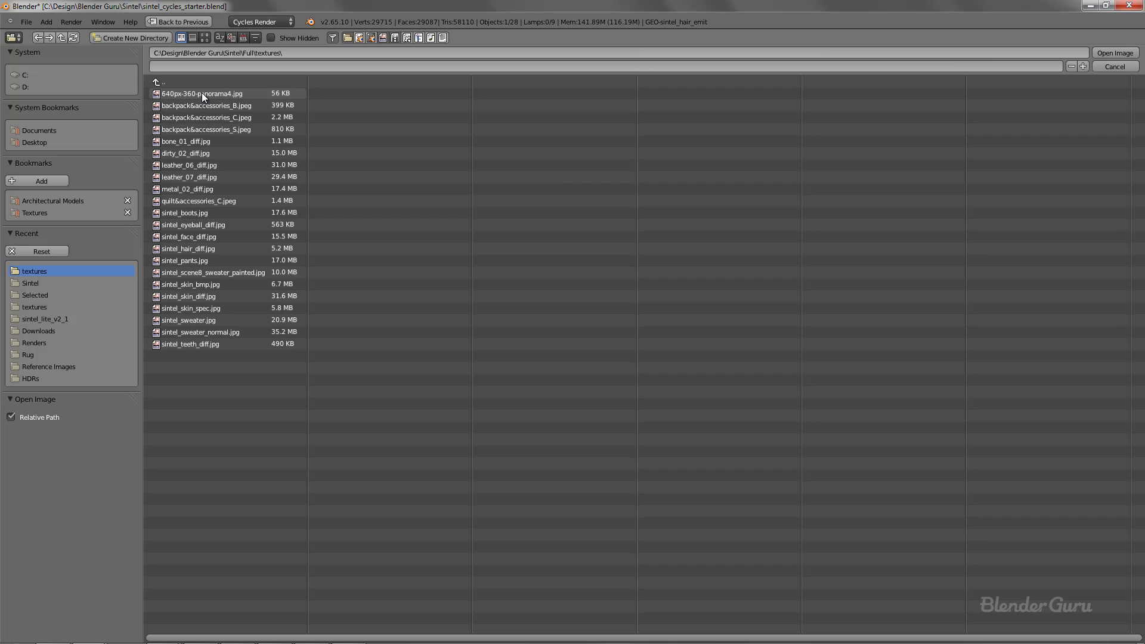
left_click(205, 38)
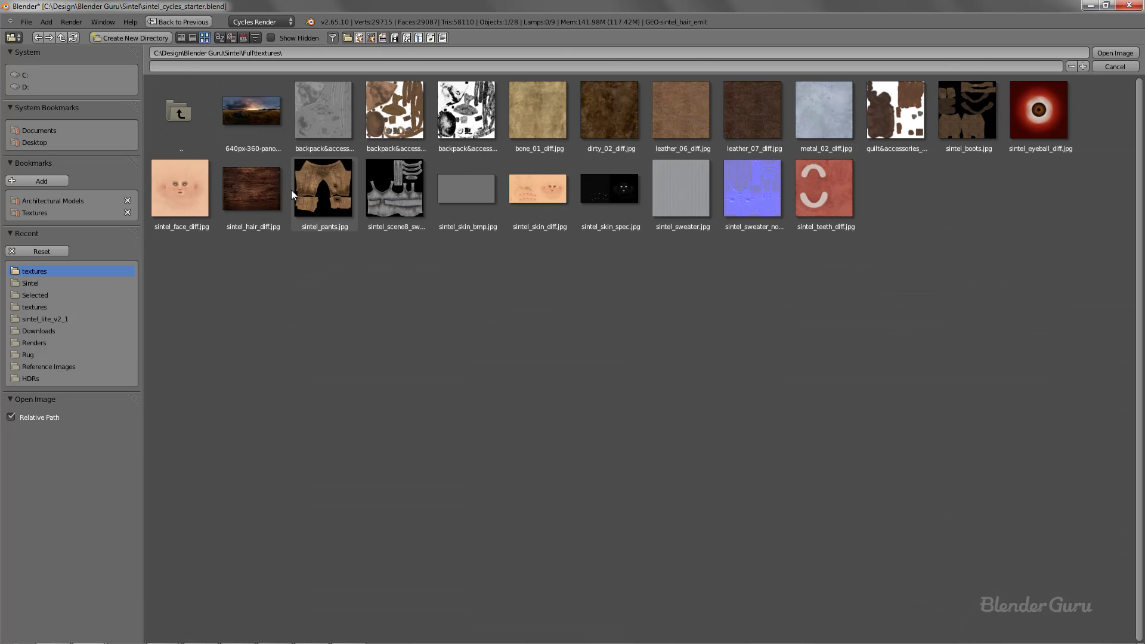
left_click(264, 194)
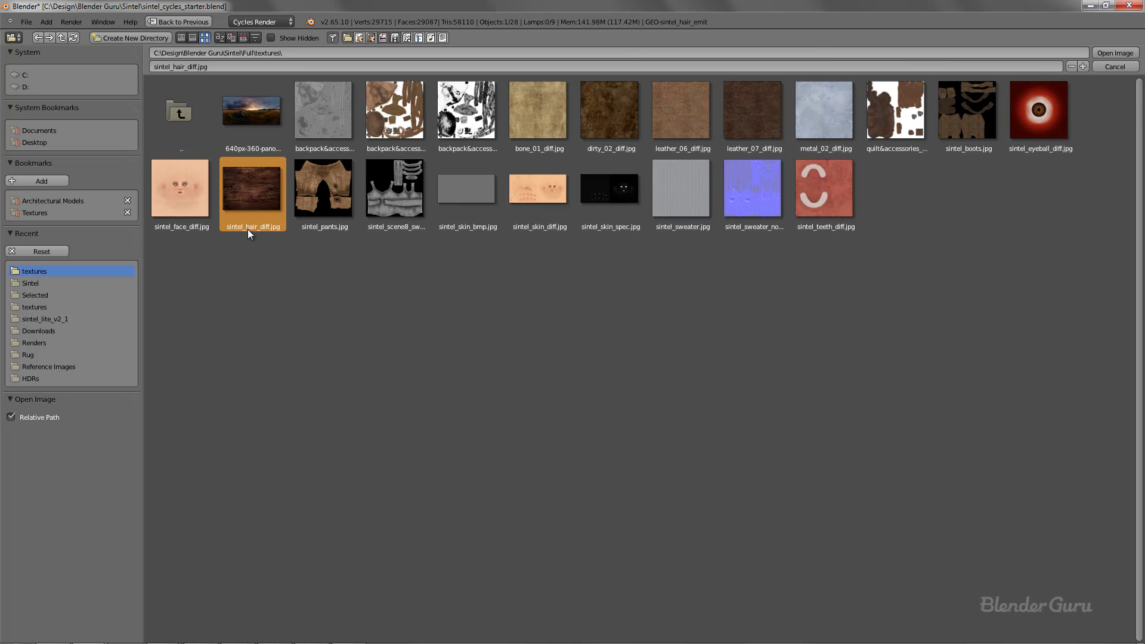
left_click(1109, 54)
Move the Image Texture node away from the shaders and connect its Color output to the Diffuse BSDF's Color input.
scroll(420, 379, "up", 1)
left_click_drag(144, 387, 110, 359)
middle_click_drag(227, 363, 362, 362)
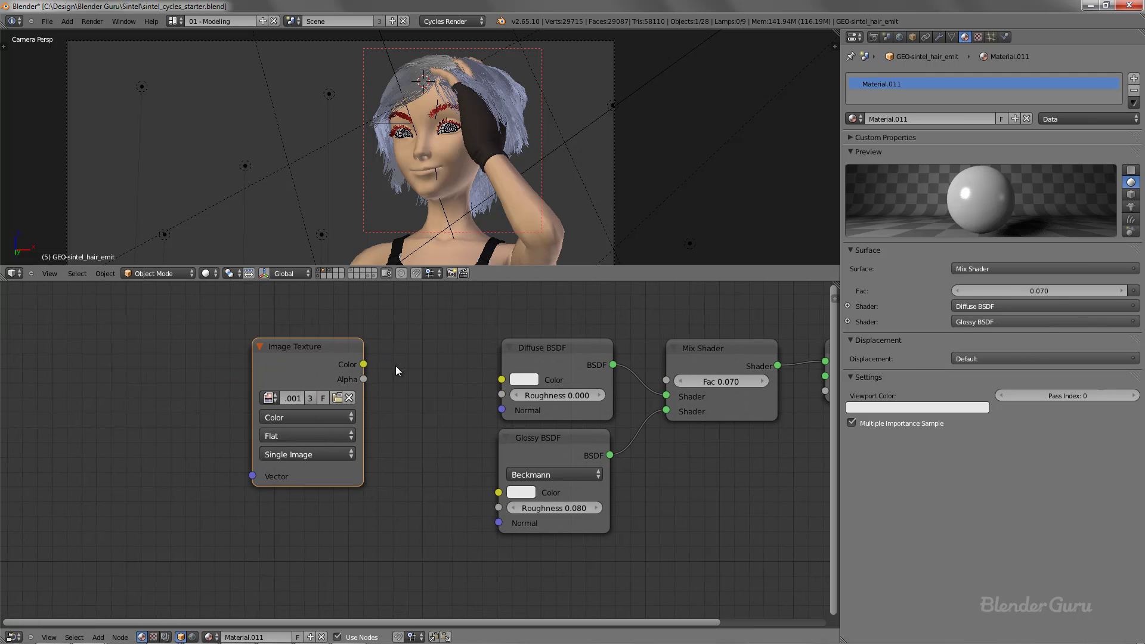
left_click_drag(363, 364, 507, 383)
Split the 3D view vertically and turn the new area into a UV/Image Editor.
middle_click_drag(595, 391, 382, 425)
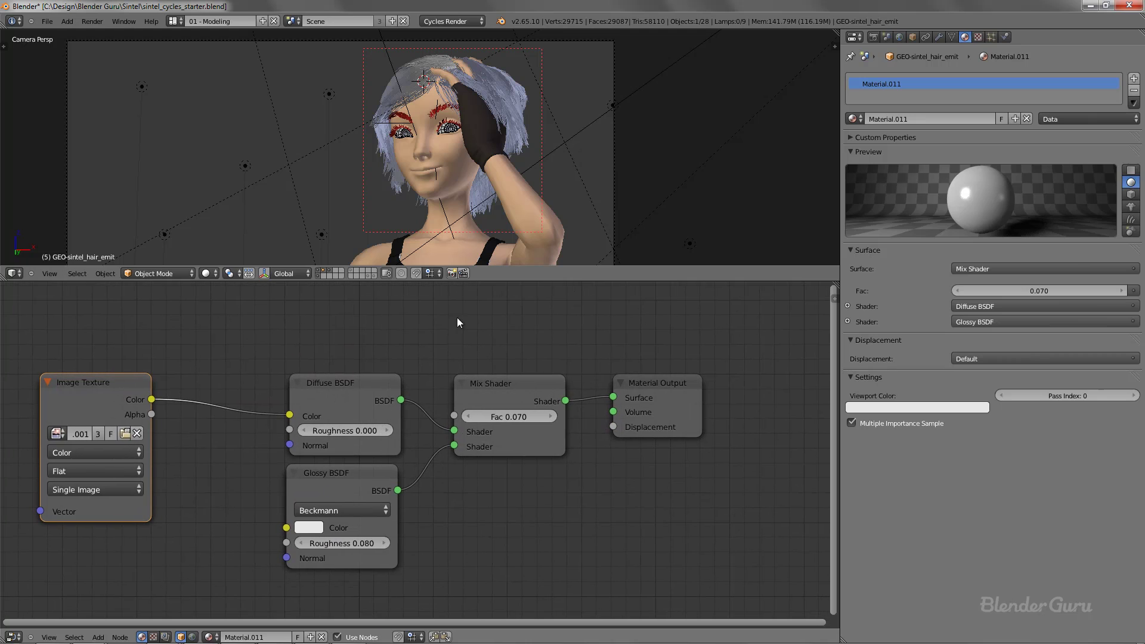
middle_click_drag(240, 402, 322, 395)
left_click_drag(836, 44, 576, 200)
left_click(553, 274)
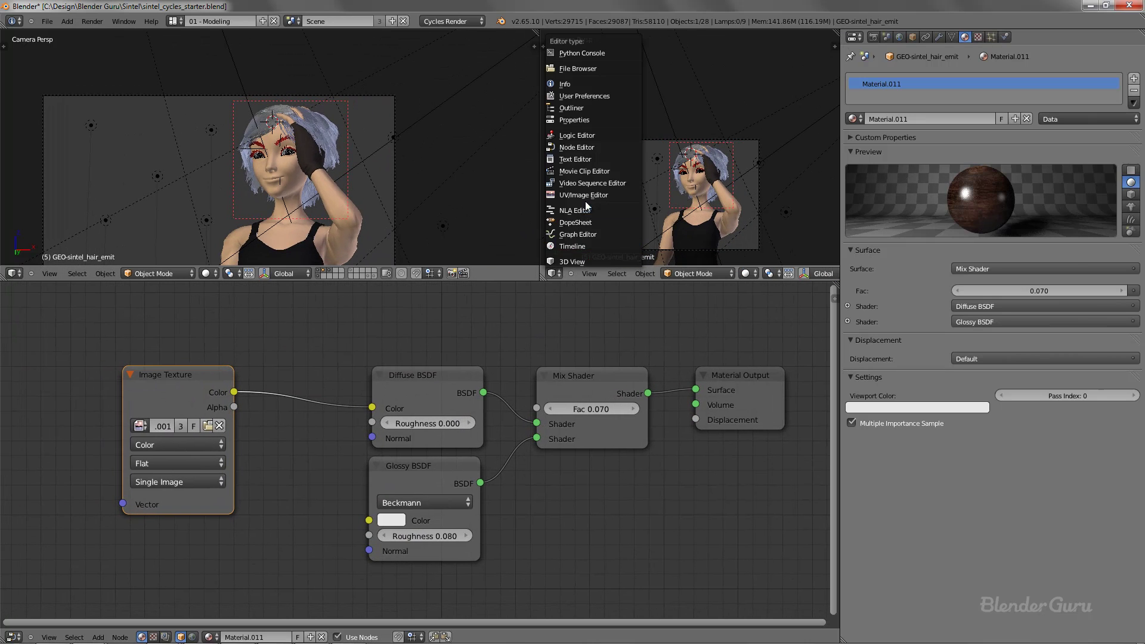
left_click(587, 196)
Display the sintel_hair_diff.jpg.001 texture in the image editor.
left_click(640, 273)
type("d")
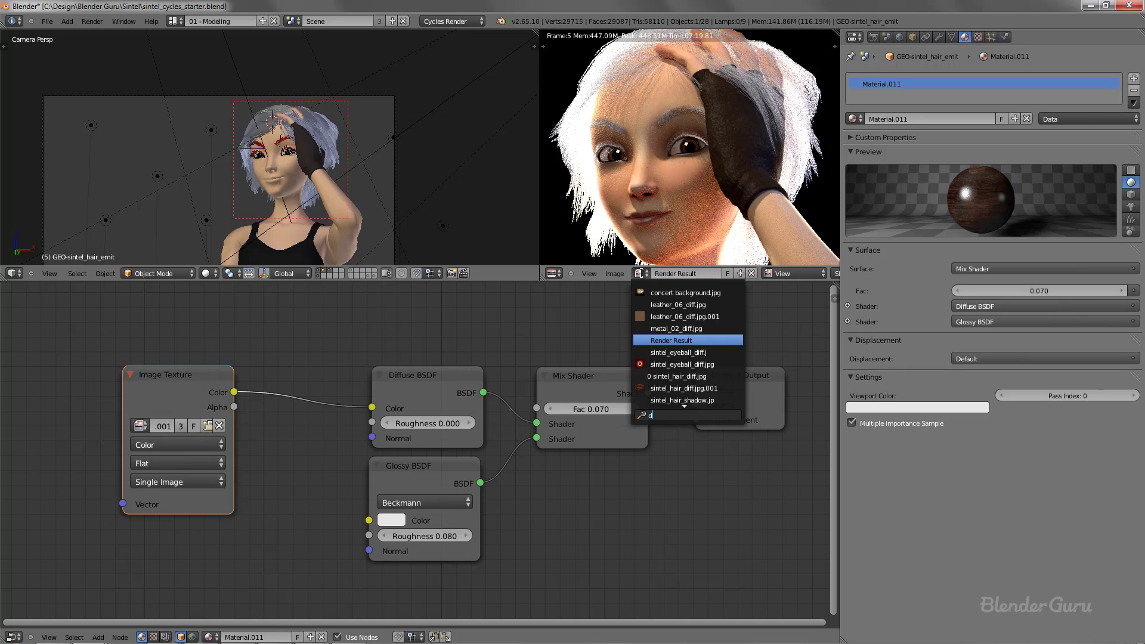
key("BackSpace")
type("hair")
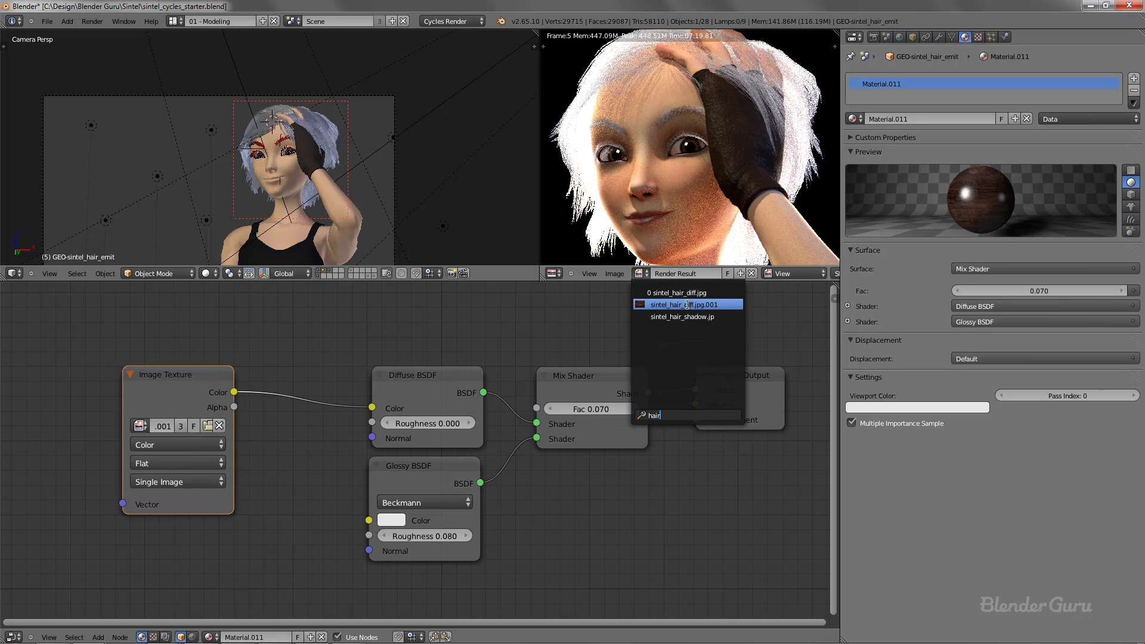
key("Return")
scroll(710, 174, "down", 3)
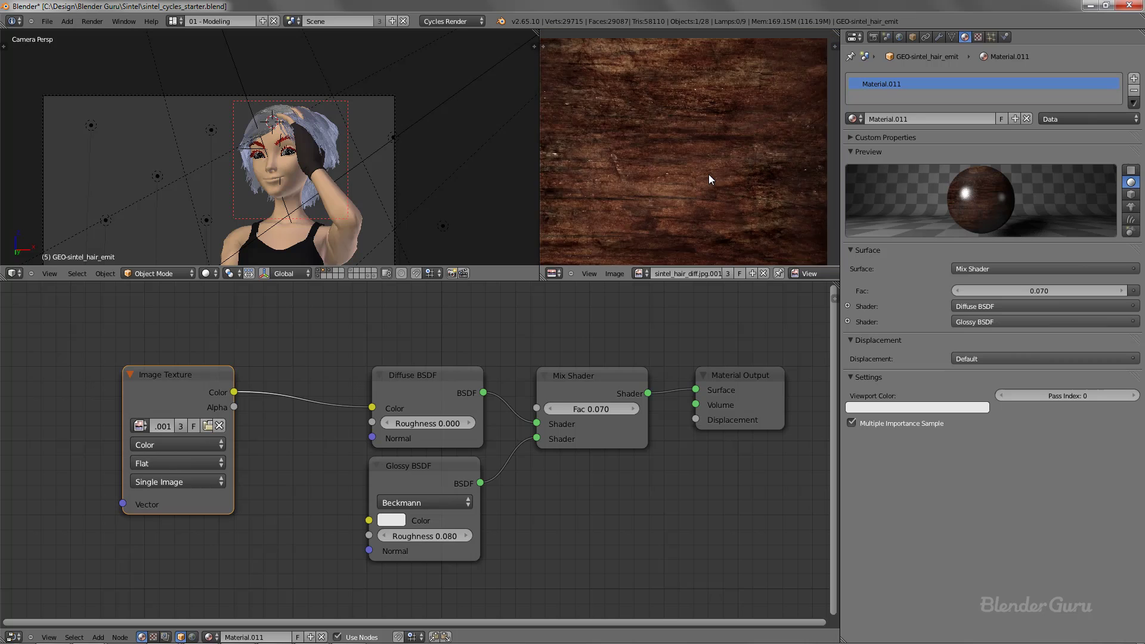
Enlarge the 3D view and image editor by lowering their shared border with the node editor.
scroll(350, 185, "up", 3)
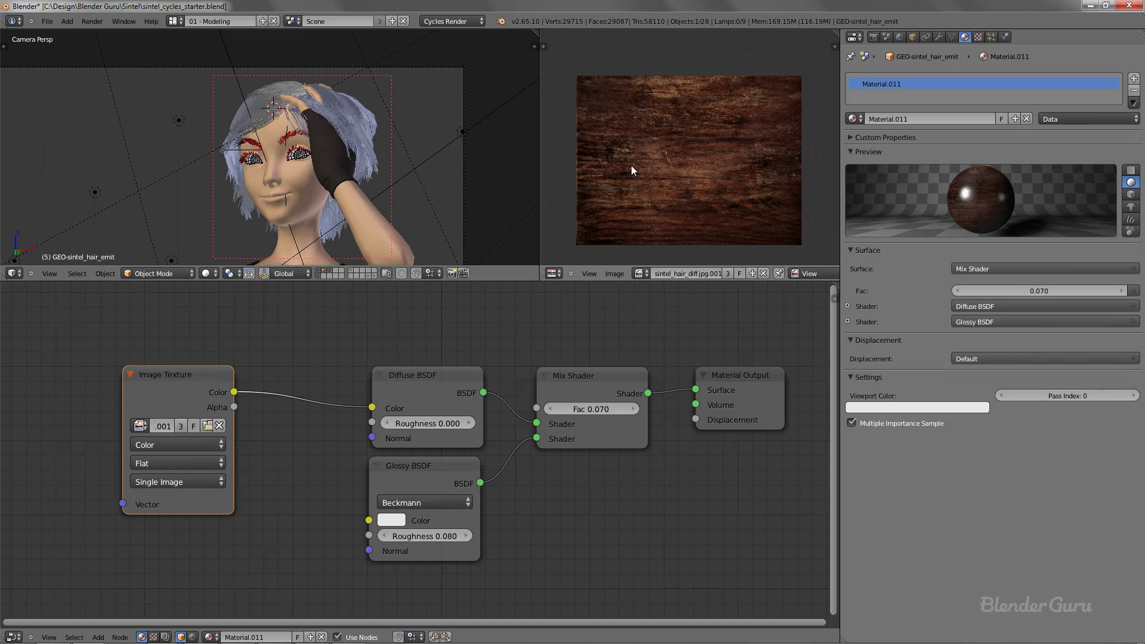
scroll(650, 167, "up", 1)
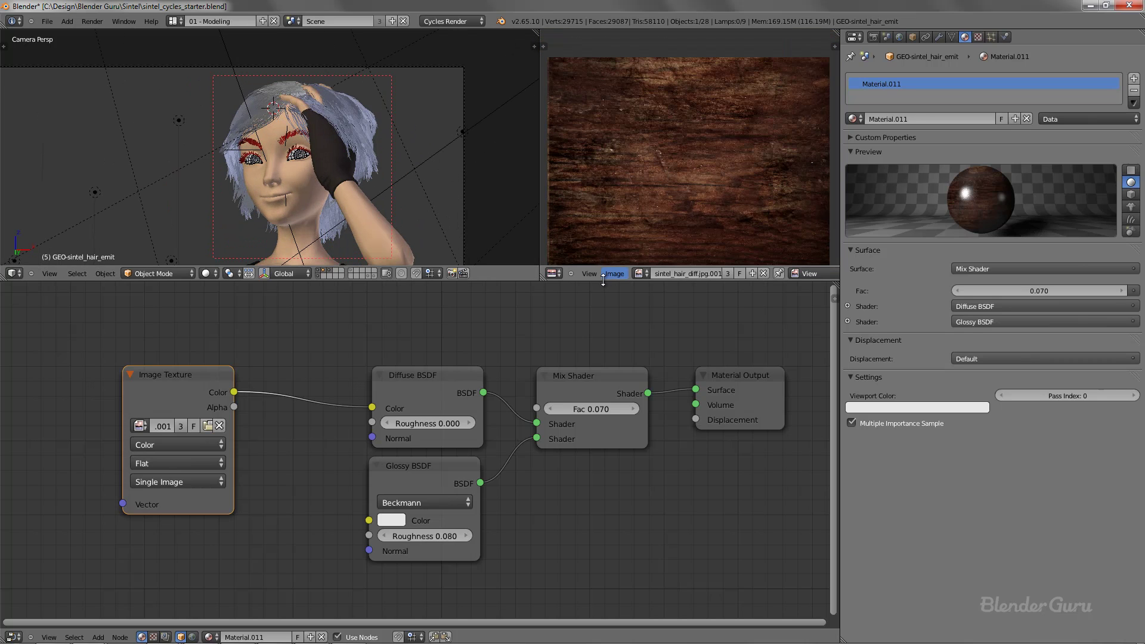
left_click_drag(603, 278, 605, 326)
scroll(654, 259, "up", 2)
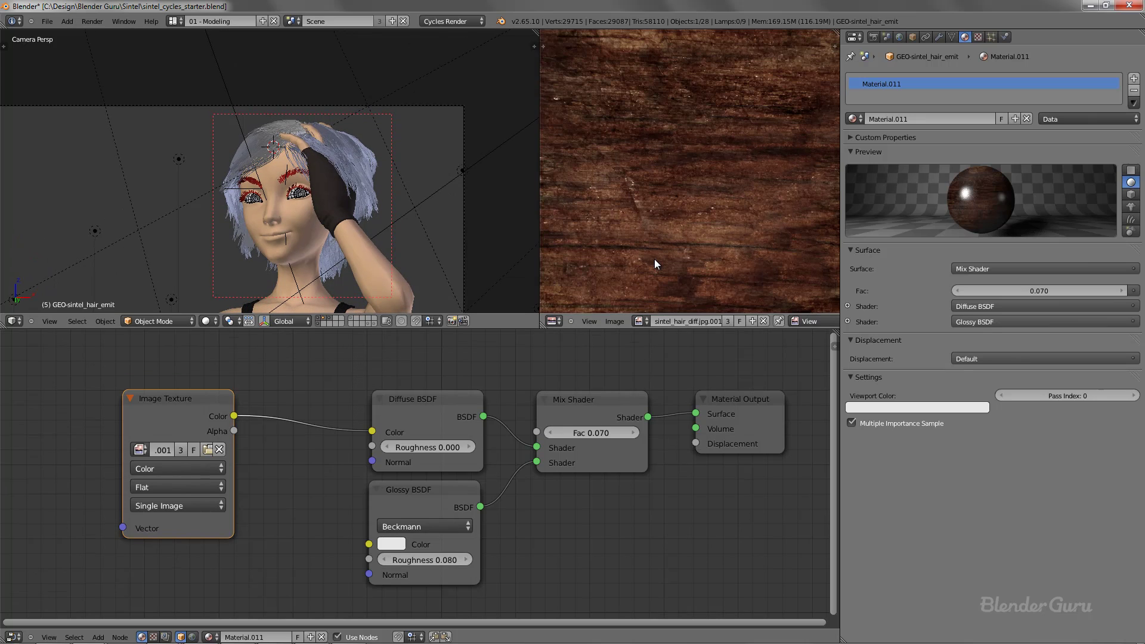
Examine the hair diffuse texture in the image editor, both as a whole and in close-up.
middle_click_drag(654, 259, 684, 161)
scroll(672, 198, "down", 4)
scroll(672, 198, "up", 1)
scroll(689, 232, "up", 1)
scroll(689, 232, "down", 1)
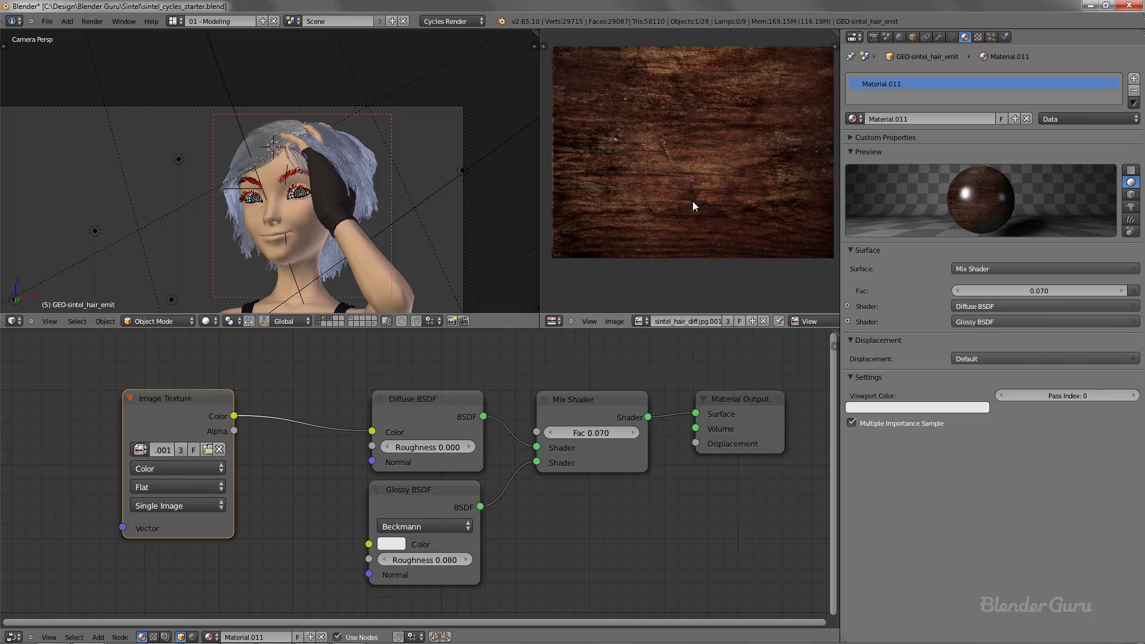
scroll(671, 186, "up", 2)
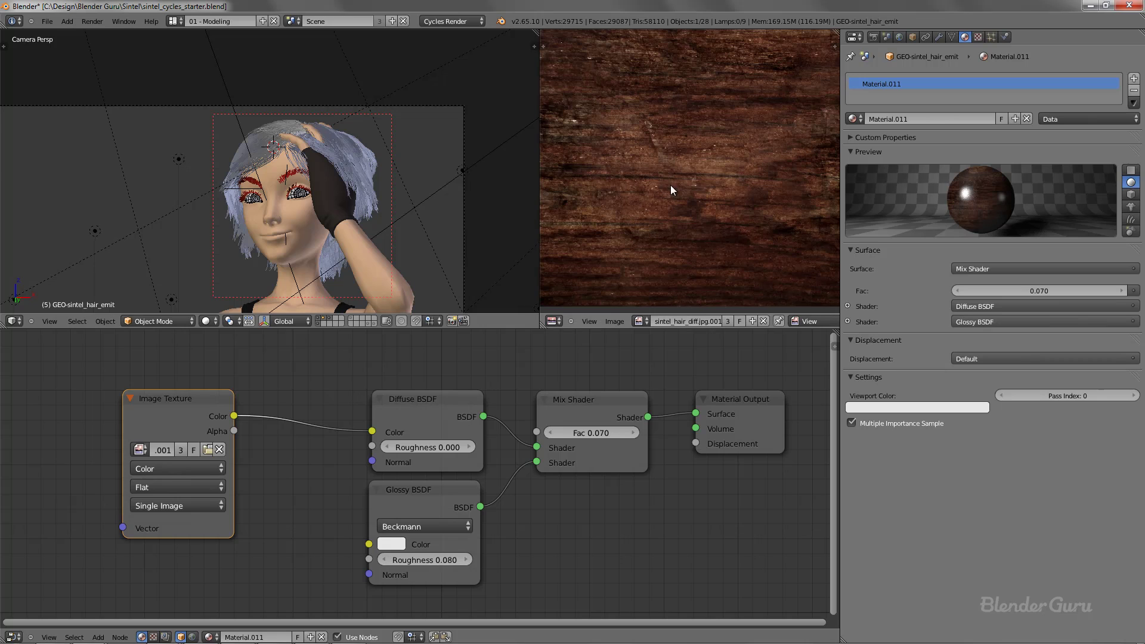
scroll(701, 153, "down", 2)
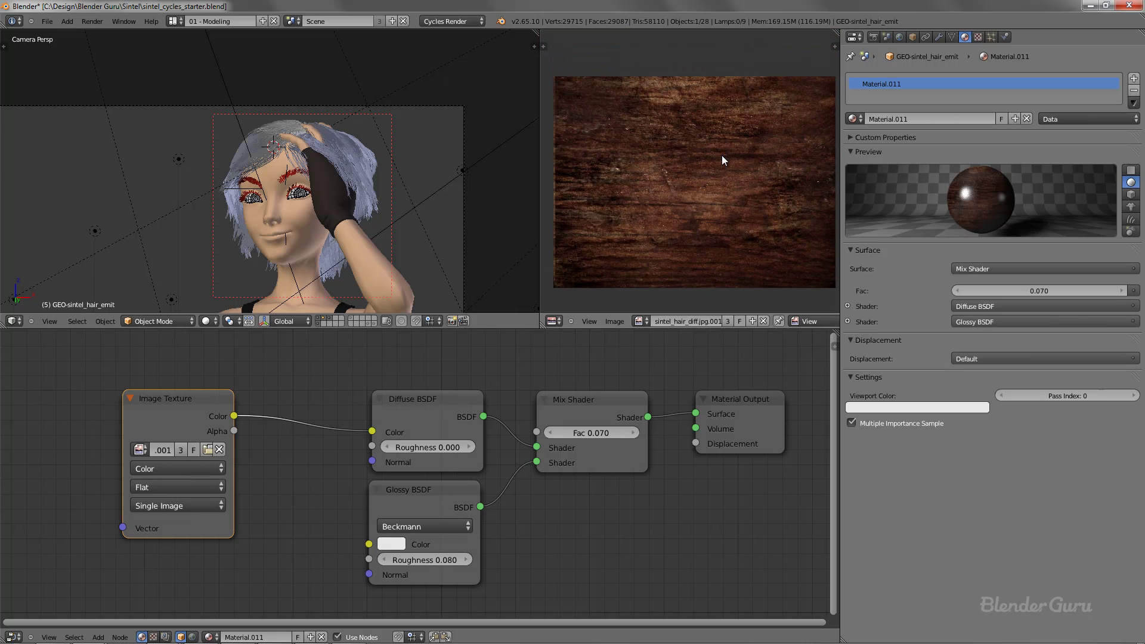
mouse_move(714, 164)
middle_mouse_down()
mouse_move(715, 191)
mouse_move(706, 147)
middle_mouse_up()
scroll(699, 191, "up", 4)
scroll(699, 191, "down", 5)
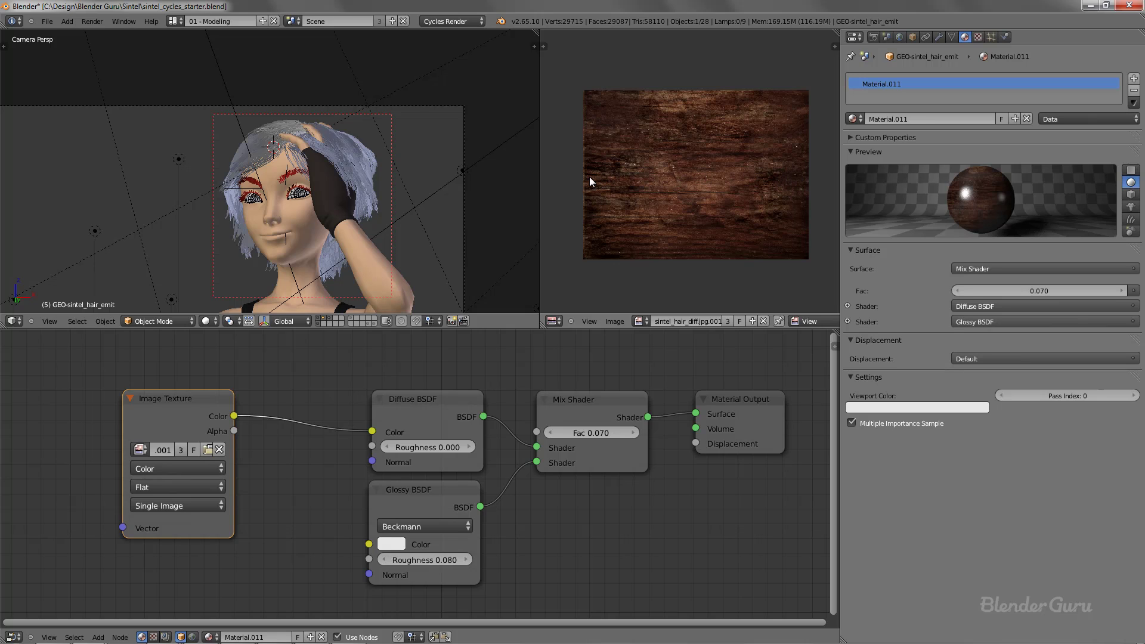
Inspect the hair emitter's UV layout over the texture in Edit Mode and view the scalp mesh from behind.
key("Tab")
scroll(661, 187, "up", 2)
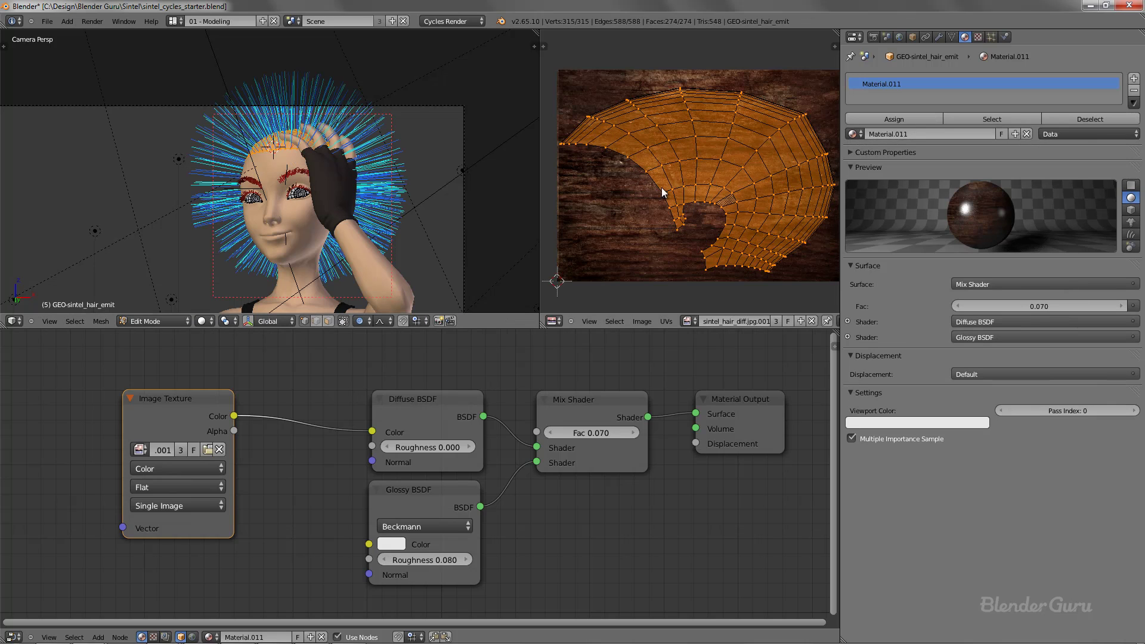
middle_click_drag(697, 180, 684, 177)
key("KP_3")
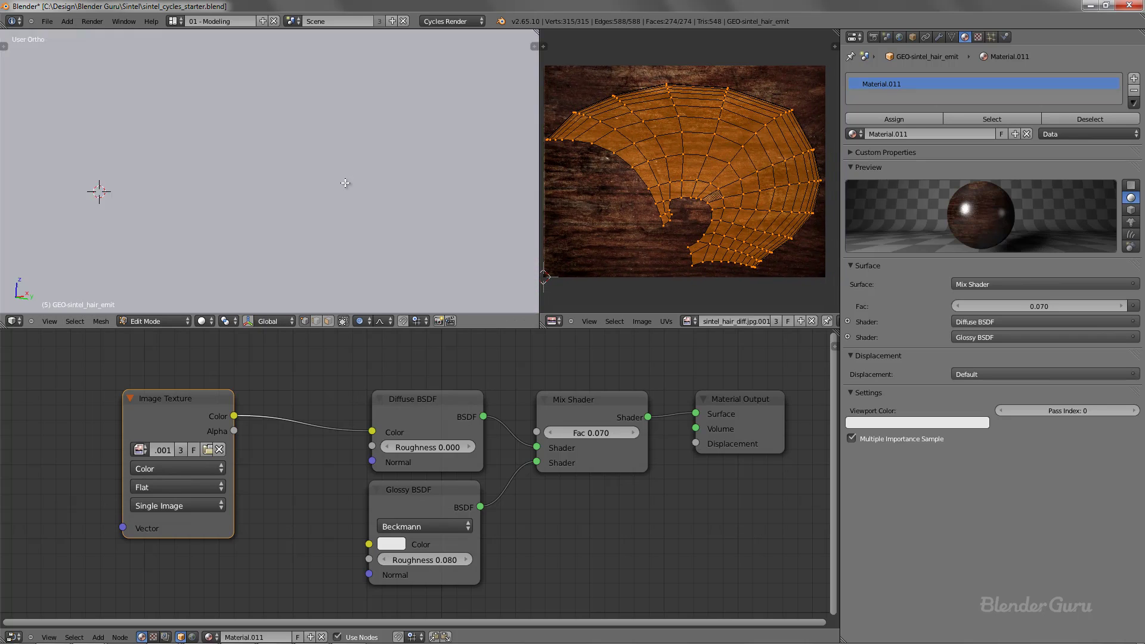
scroll(307, 207, "up", 1)
key("KP_4")
key("KP_4")
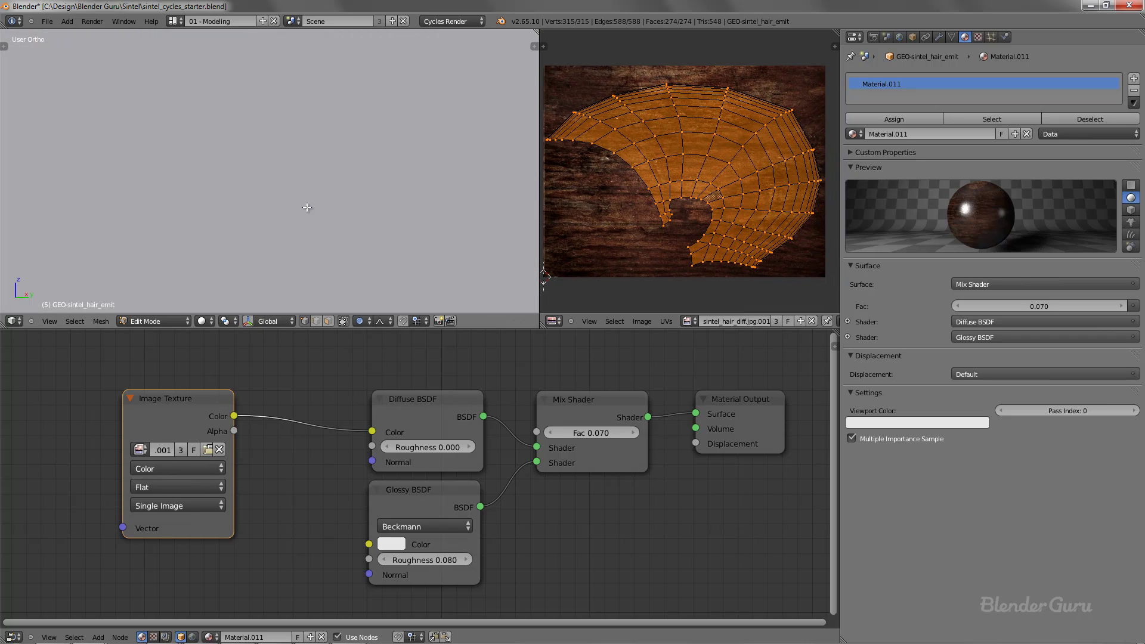
middle_click_drag(297, 208, 239, 207)
scroll(257, 214, "down", 2)
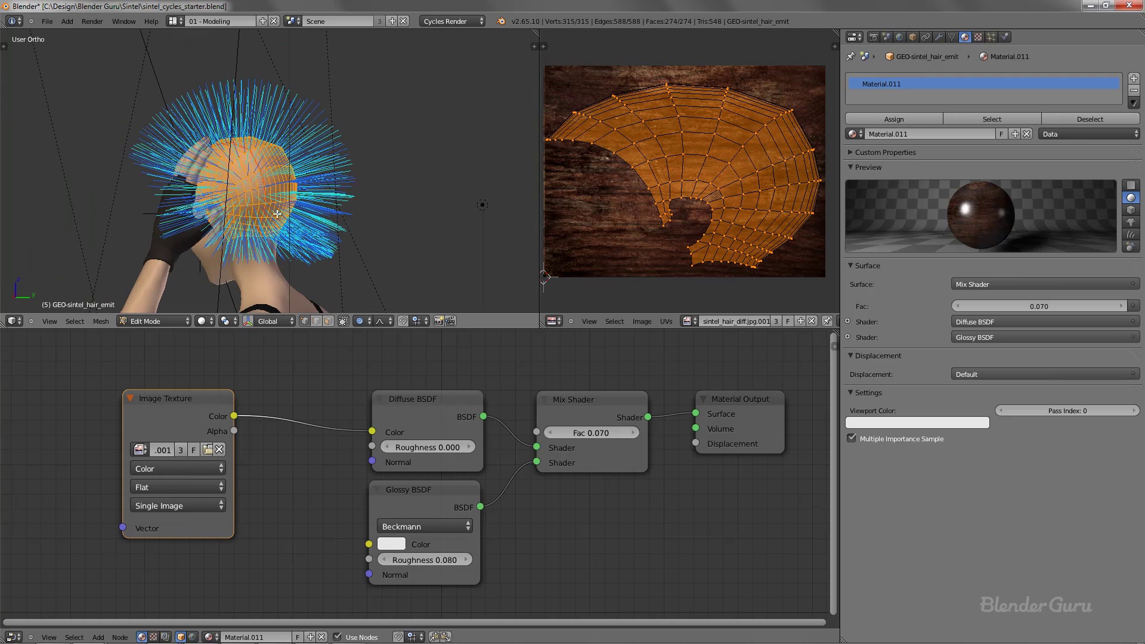
scroll(679, 179, "up", 1)
key("Tab")
Compare the bare hair texture with the emitter's UV layout by entering and leaving Edit Mode.
scroll(624, 114, "down", 4)
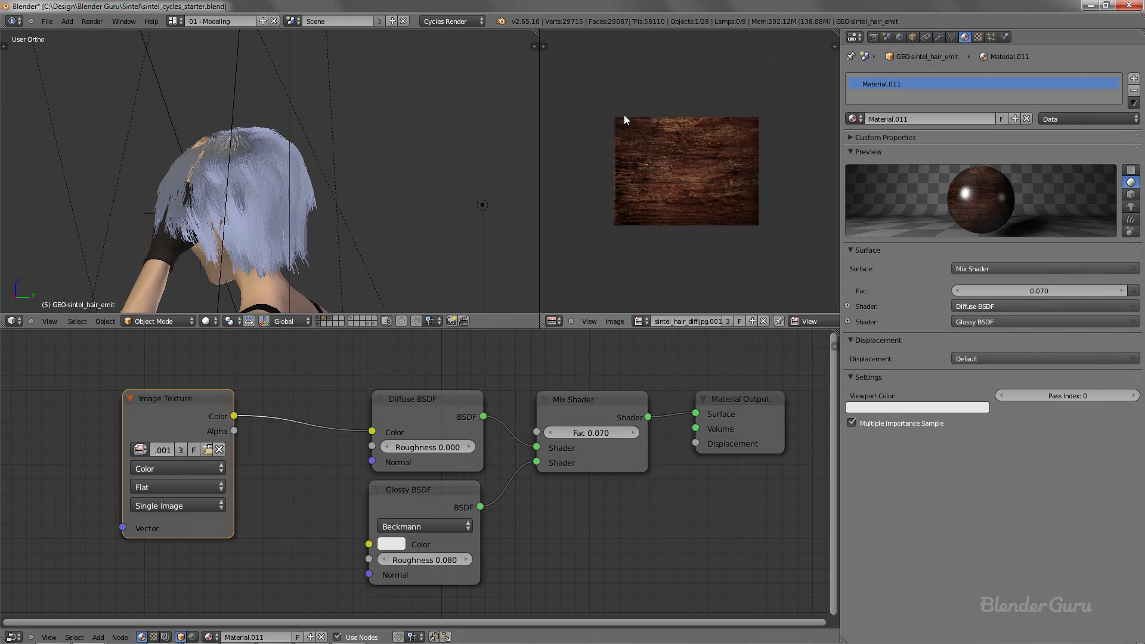
scroll(686, 184, "up", 4)
scroll(681, 158, "up", 3)
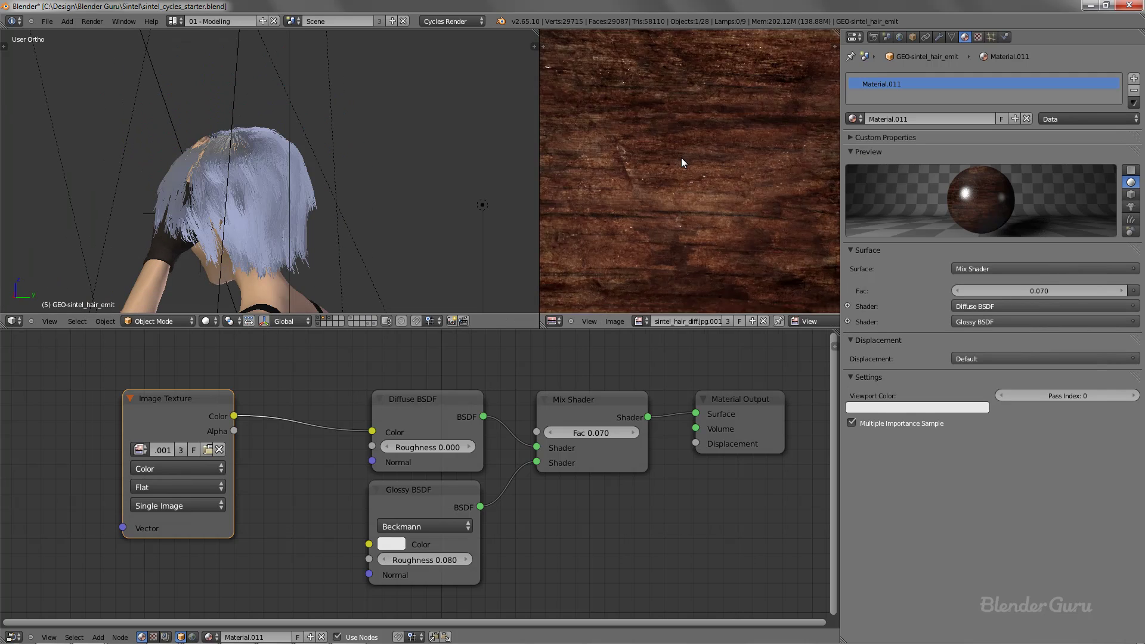
scroll(678, 153, "down", 3)
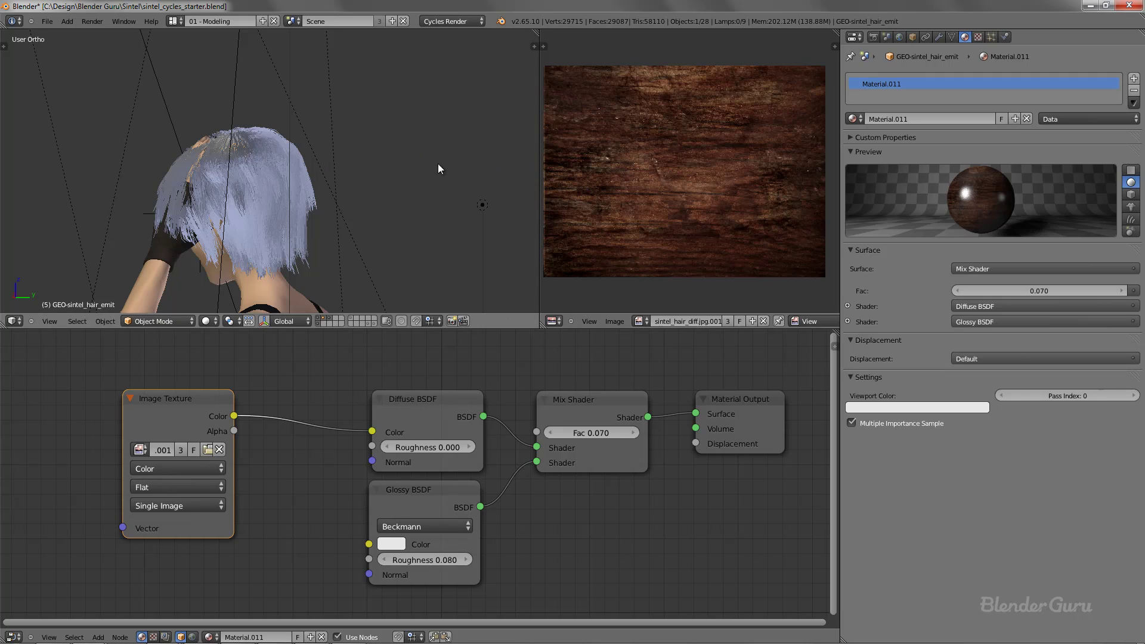
key("Tab")
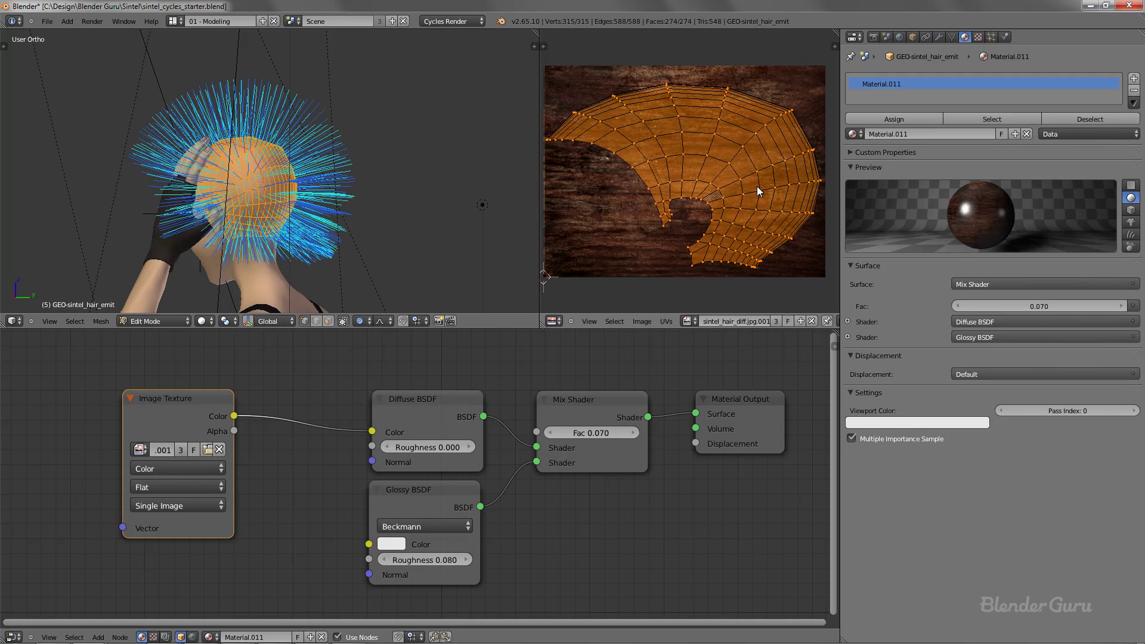
key("Tab")
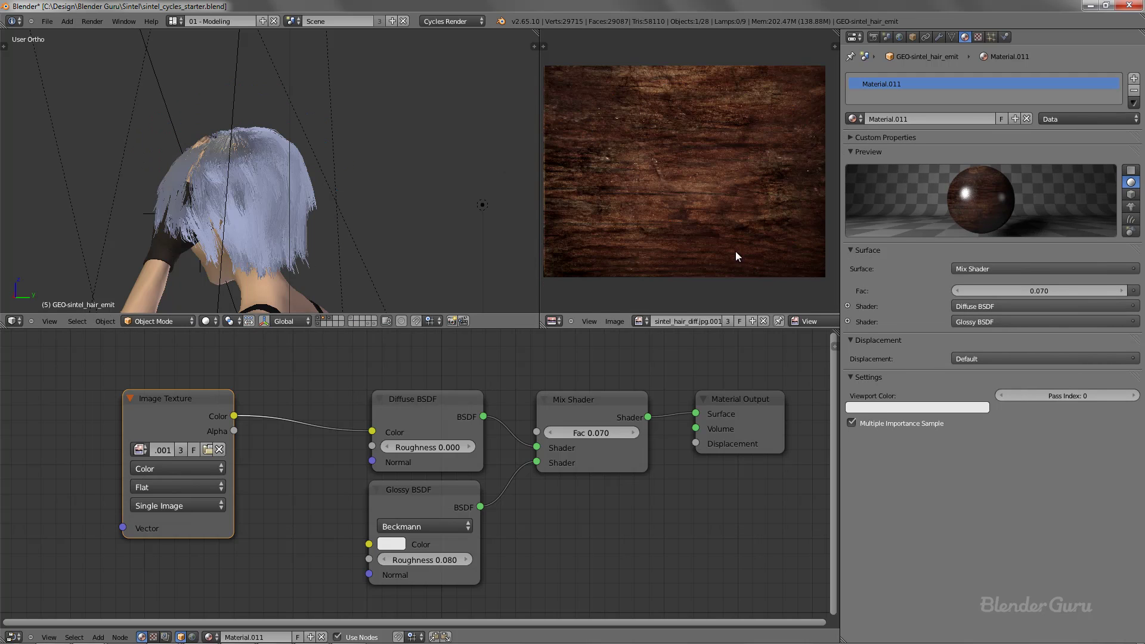
Examine the hair texture down to pixel level, sampling the colours of individual dark and bright pixels.
scroll(699, 194, "up", 3)
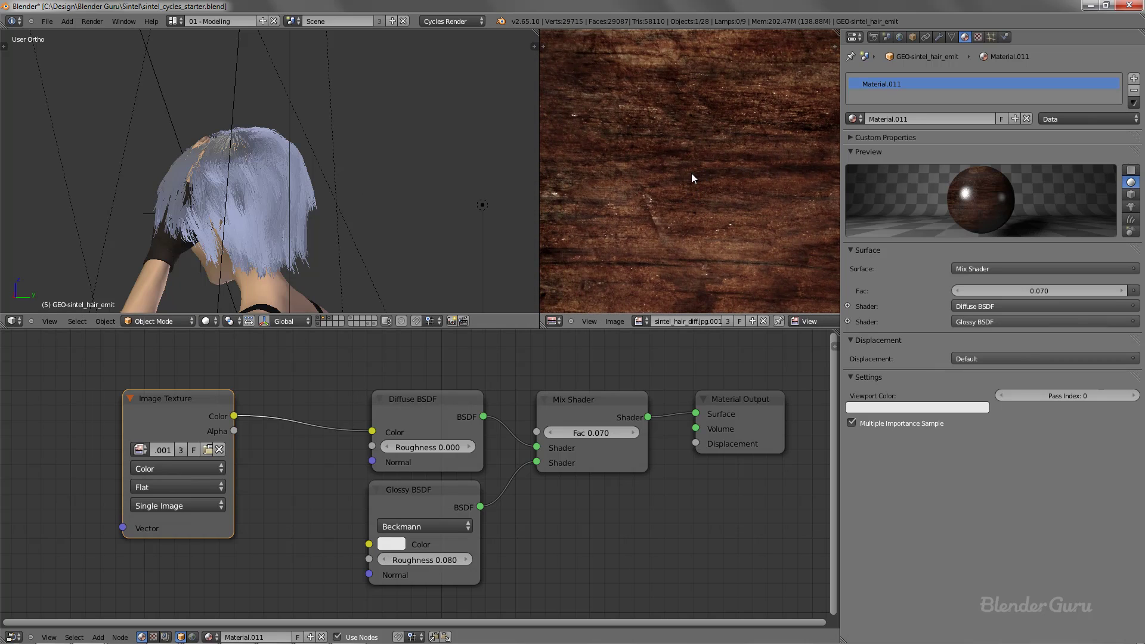
scroll(671, 176, "up", 2)
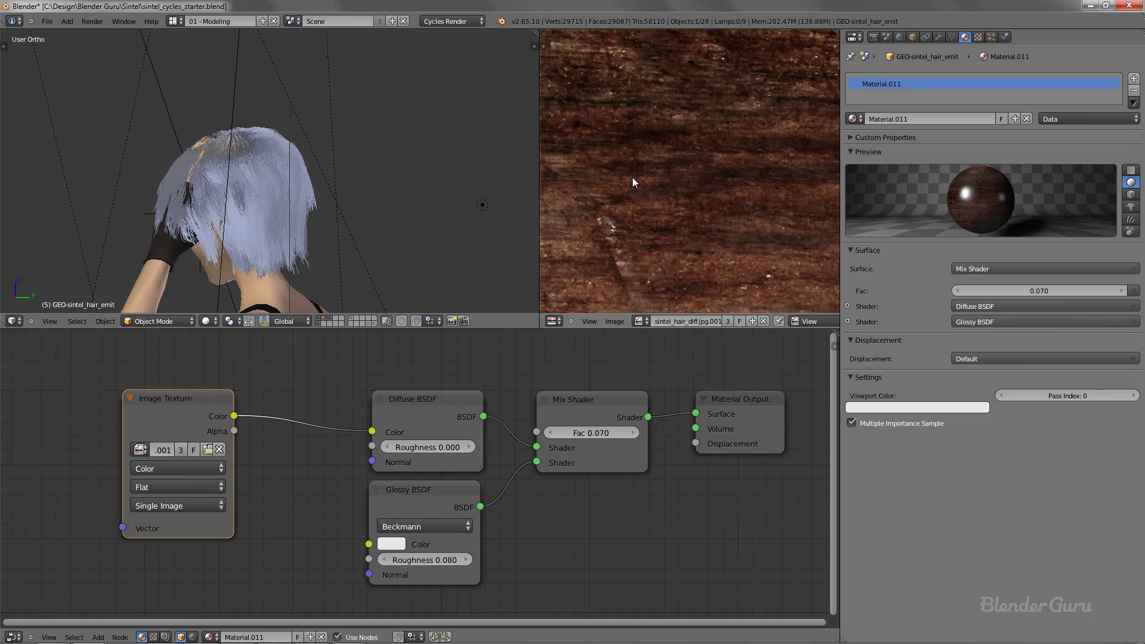
scroll(646, 167, "down", 2)
left_click_drag(668, 174, 781, 80)
scroll(692, 178, "up", 3)
scroll(687, 185, "up", 2)
mouse_move(687, 185)
middle_mouse_down()
mouse_move(627, 191)
mouse_move(708, 177)
middle_mouse_up()
scroll(707, 180, "up", 4)
scroll(695, 207, "up", 6)
left_click(635, 160)
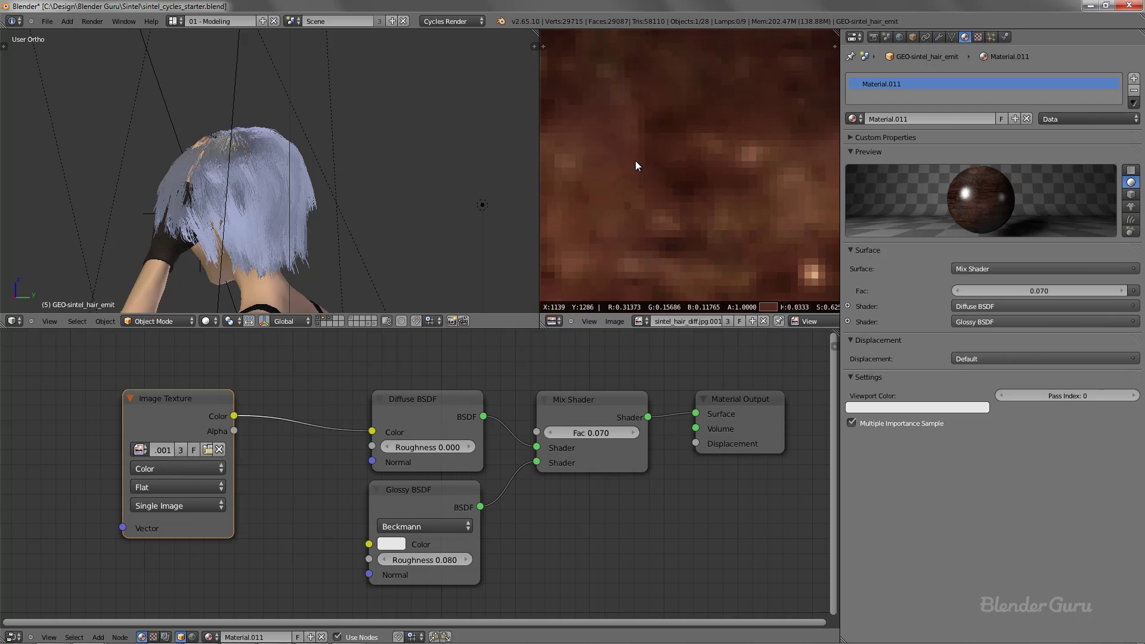
left_click(615, 162)
scroll(696, 206, "down", 3)
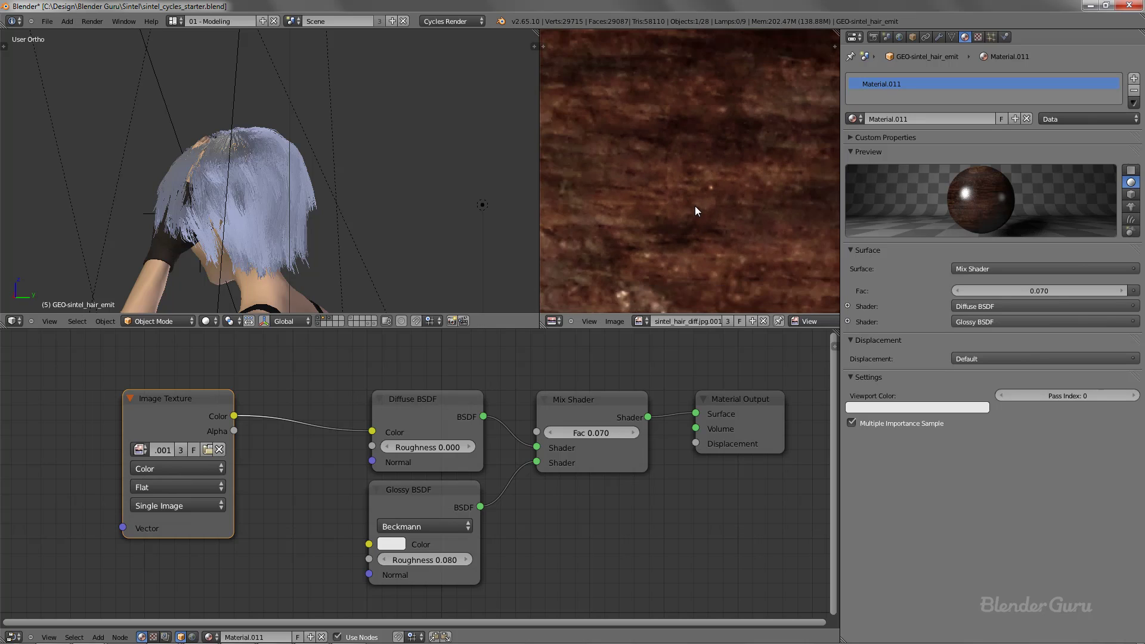
left_click(648, 136)
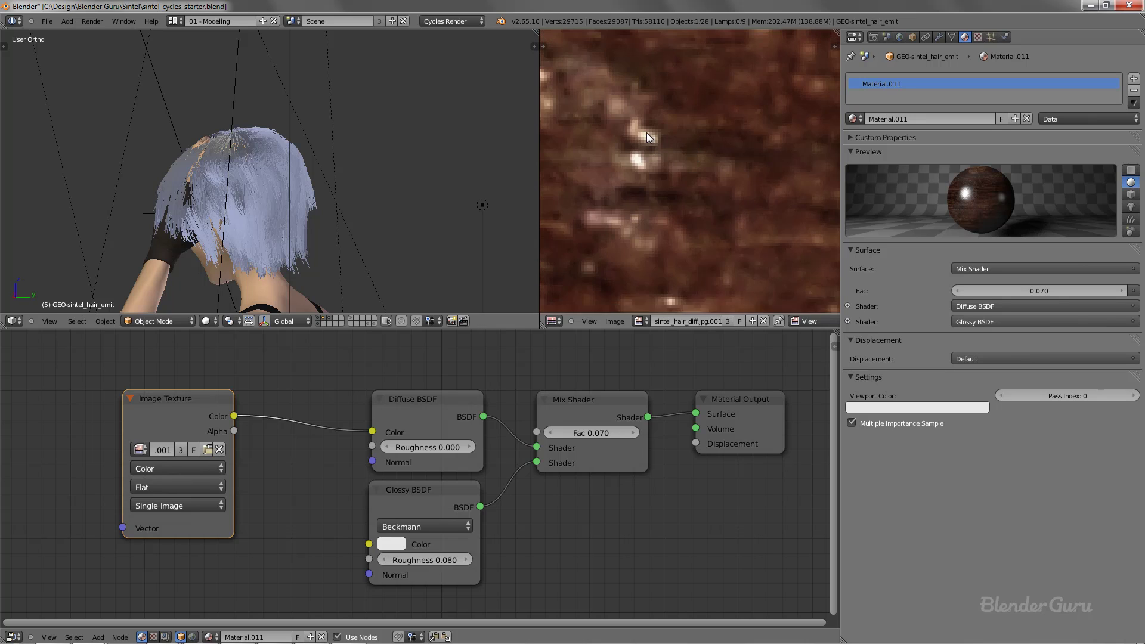
scroll(674, 163, "down", 4)
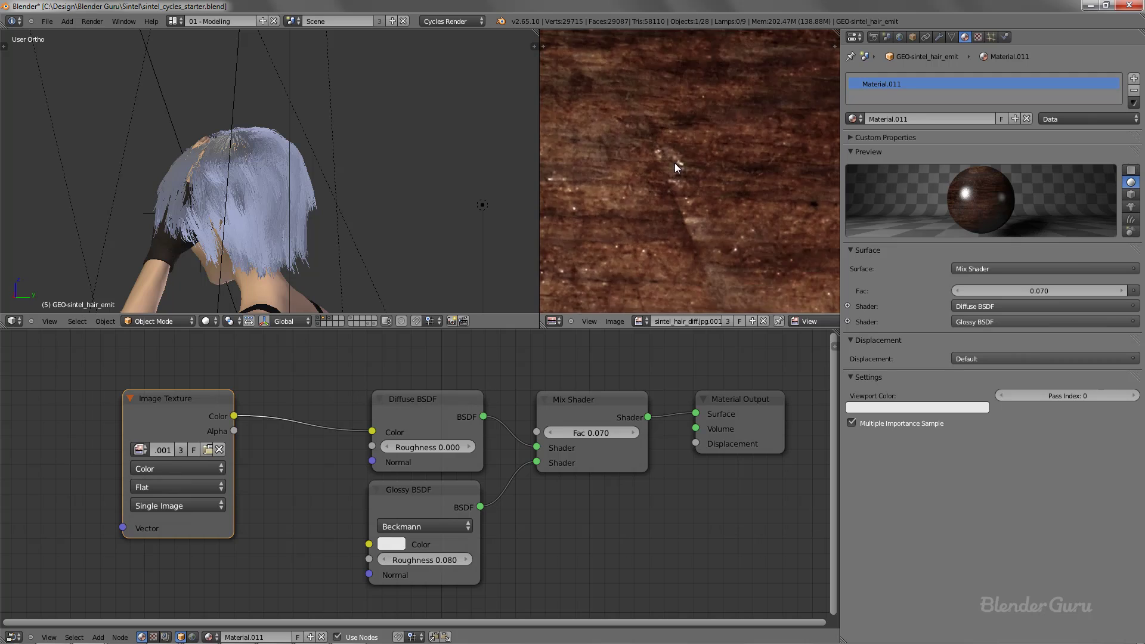
Review the overall colour variation across the full hair texture in the image editor.
middle_click_drag(757, 180, 737, 127)
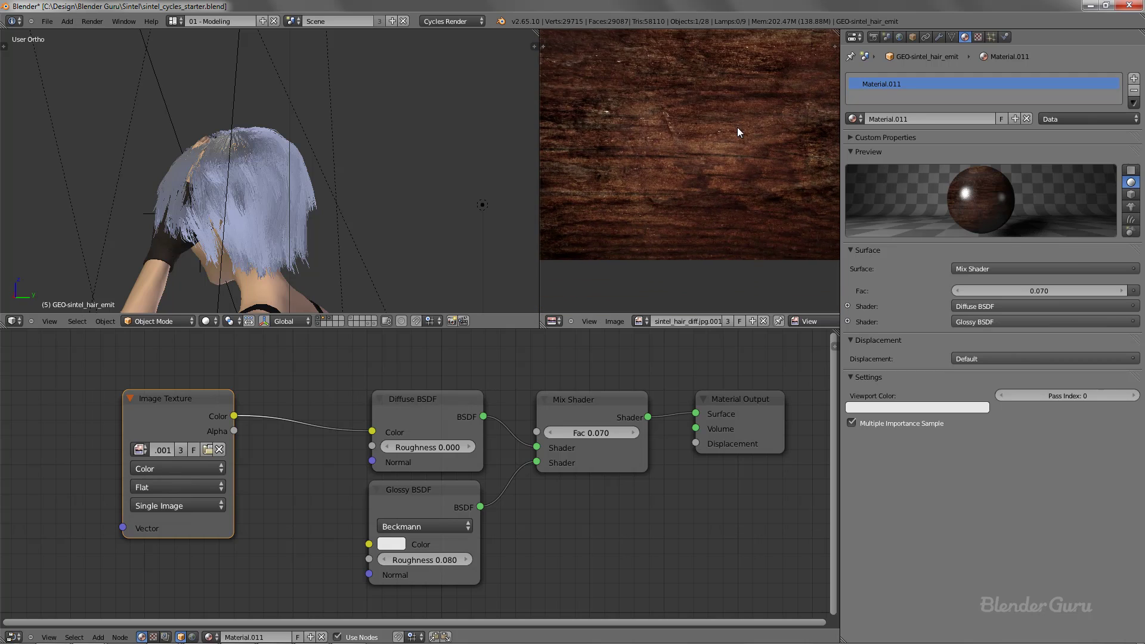
scroll(737, 127, "down", 1)
middle_click_drag(679, 152, 671, 185)
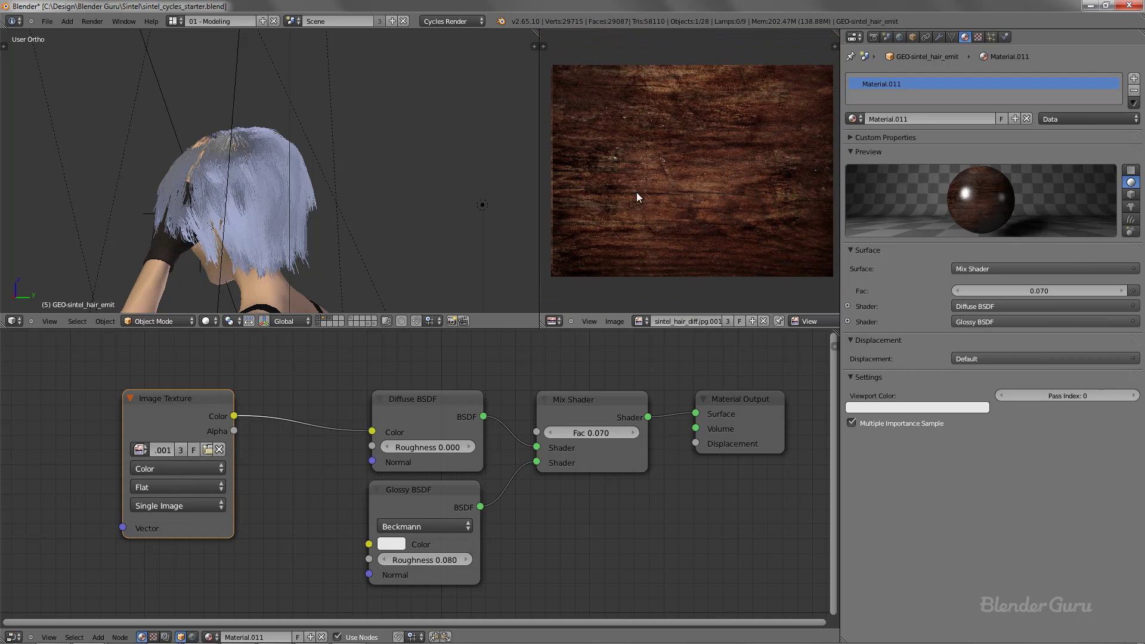
scroll(671, 184, "up", 1)
scroll(680, 197, "down", 1)
scroll(700, 171, "up", 2)
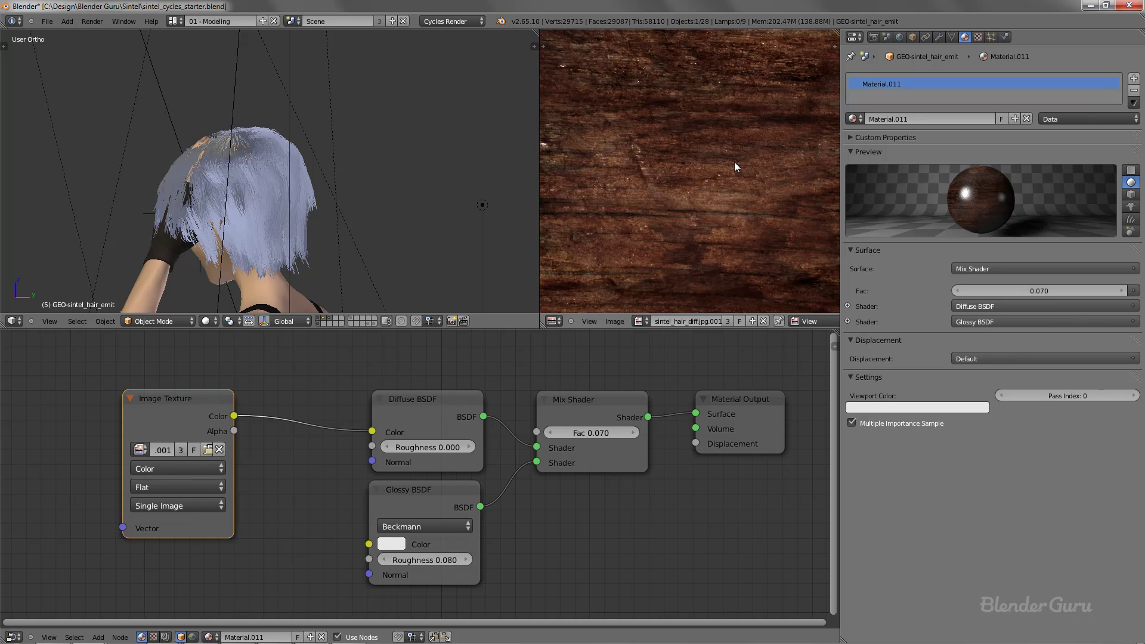
scroll(734, 165, "down", 3)
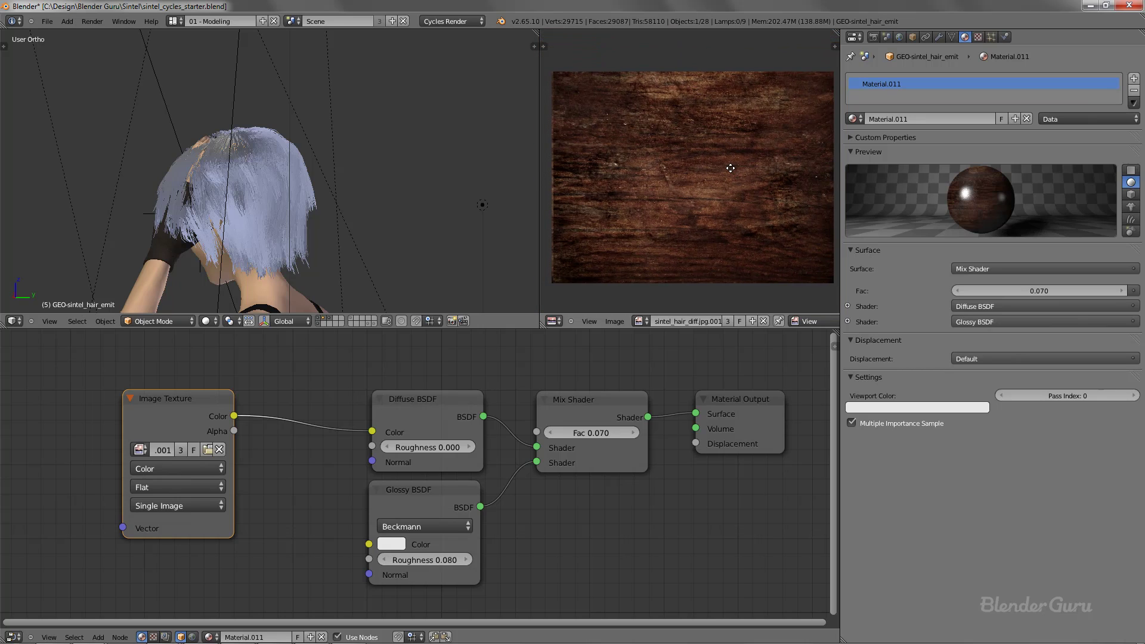
middle_click_drag(731, 168, 726, 171)
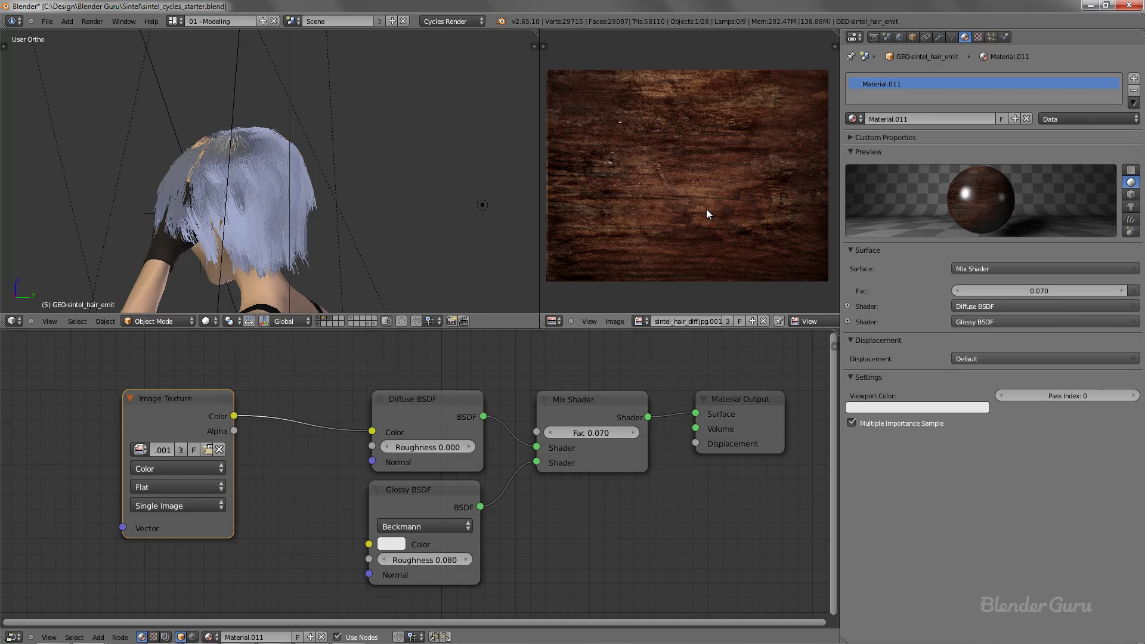
scroll(707, 209, "up", 2)
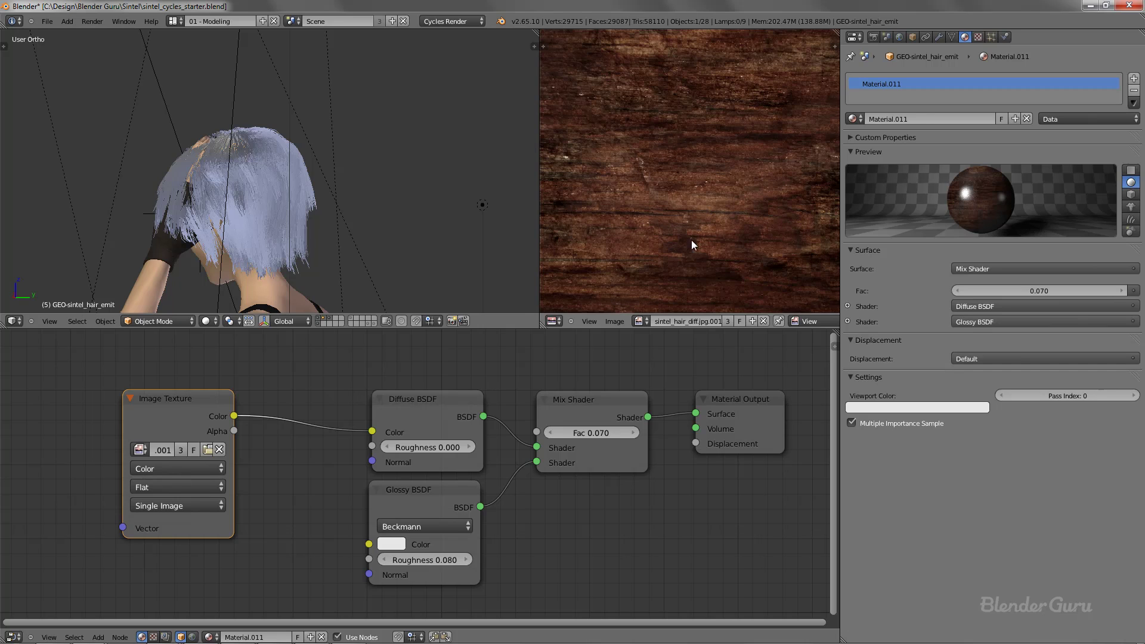
Disconnect the Image Texture from the Diffuse BSDF and try a plain dark brown colour, about R 0.037, G 0.016, B 0.012.
left_click_drag(372, 432, 373, 425)
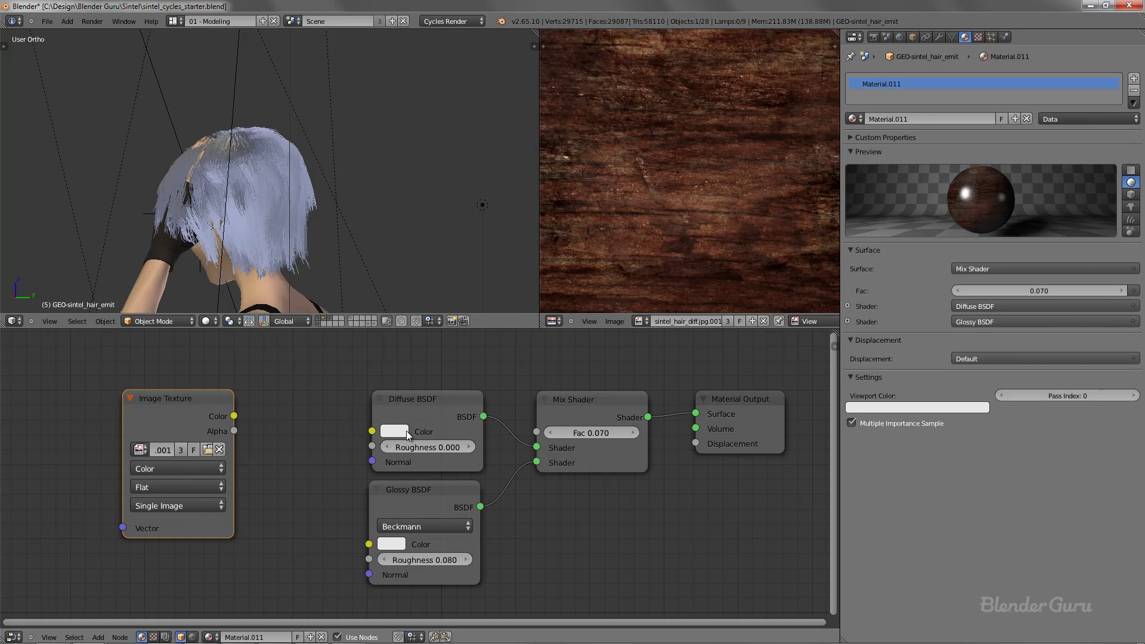
left_click(395, 431)
left_click(438, 304)
left_click(509, 303)
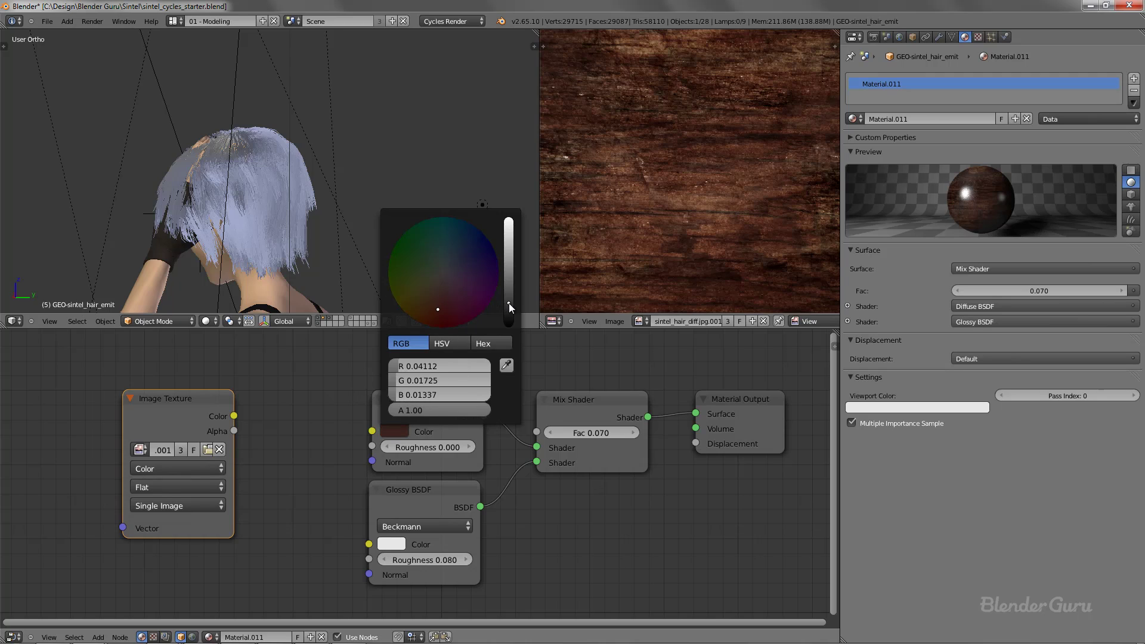
left_click(414, 414)
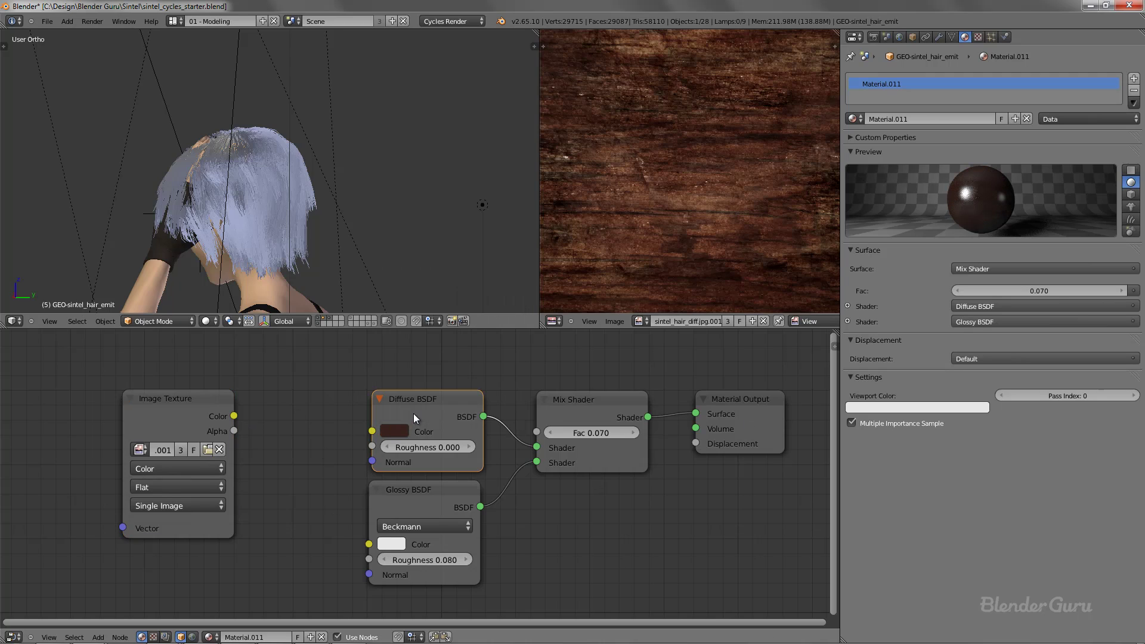
Try a brighter, more saturated dark red as the Diffuse BSDF's plain colour.
left_click(397, 432)
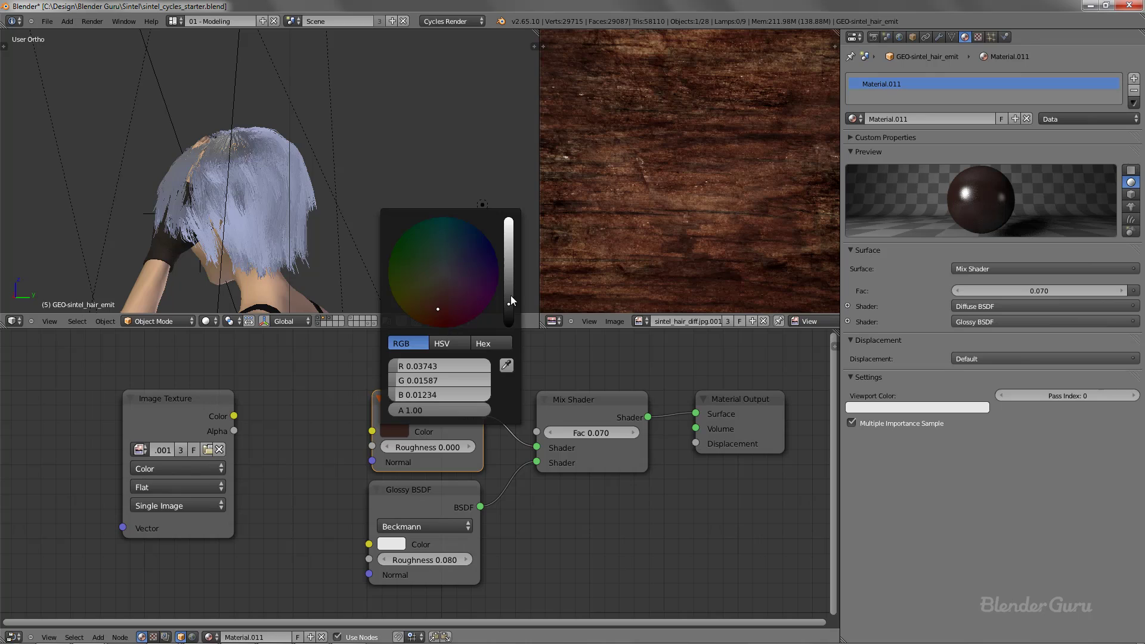
left_click_drag(511, 295, 510, 287)
left_click_drag(446, 307, 445, 321)
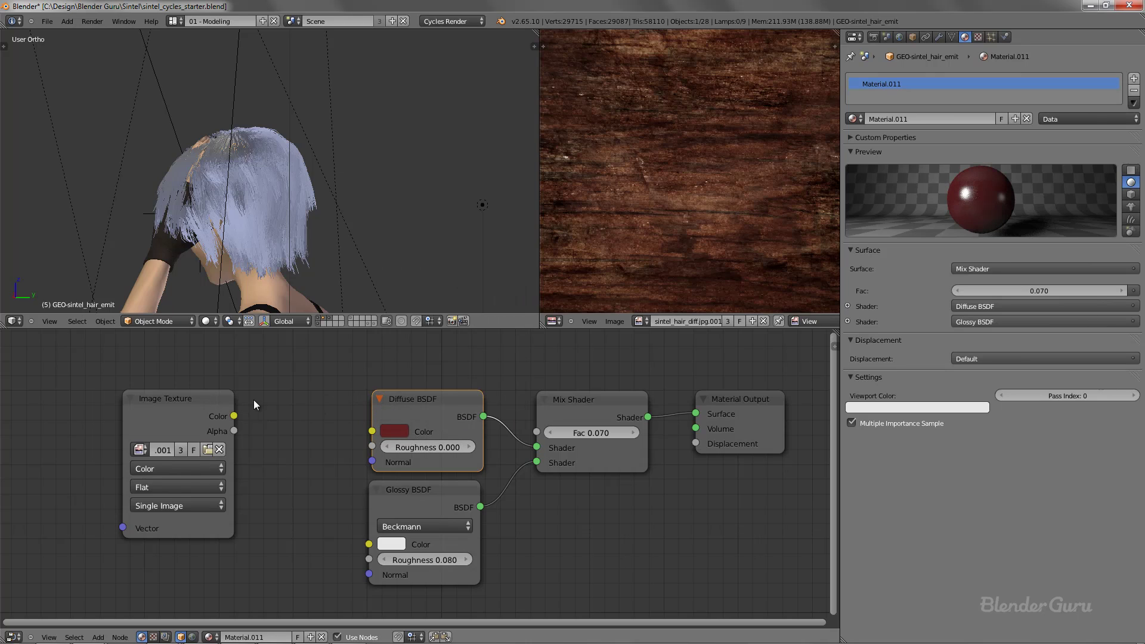
Reconnect the Image Texture node's Color output to the Diffuse BSDF's Color input and nudge the texture node slightly downward.
left_click(226, 400)
left_click_drag(234, 416, 386, 428)
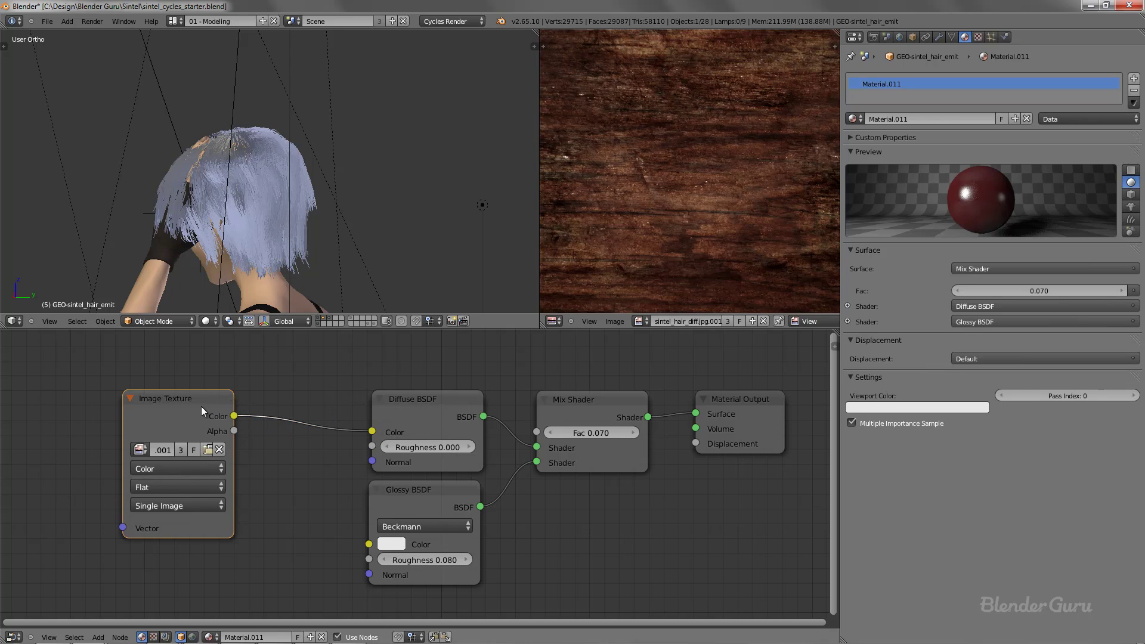
left_click_drag(201, 408, 201, 409)
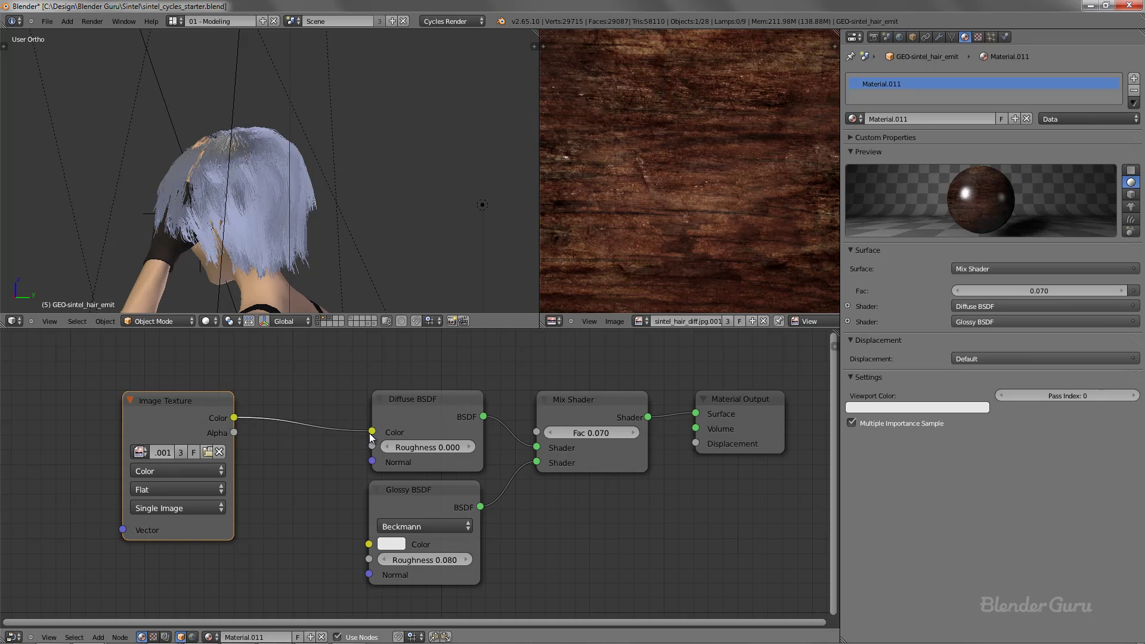
Move the Image Texture node farther from the Diffuse BSDF and insert an RGB Curves node on the link between them.
mouse_move(369, 433)
left_mouse_down()
mouse_move(248, 418)
mouse_move(371, 431)
left_mouse_up()
scroll(611, 264, "down", 3)
scroll(672, 215, "up", 1)
scroll(672, 218, "up", 2)
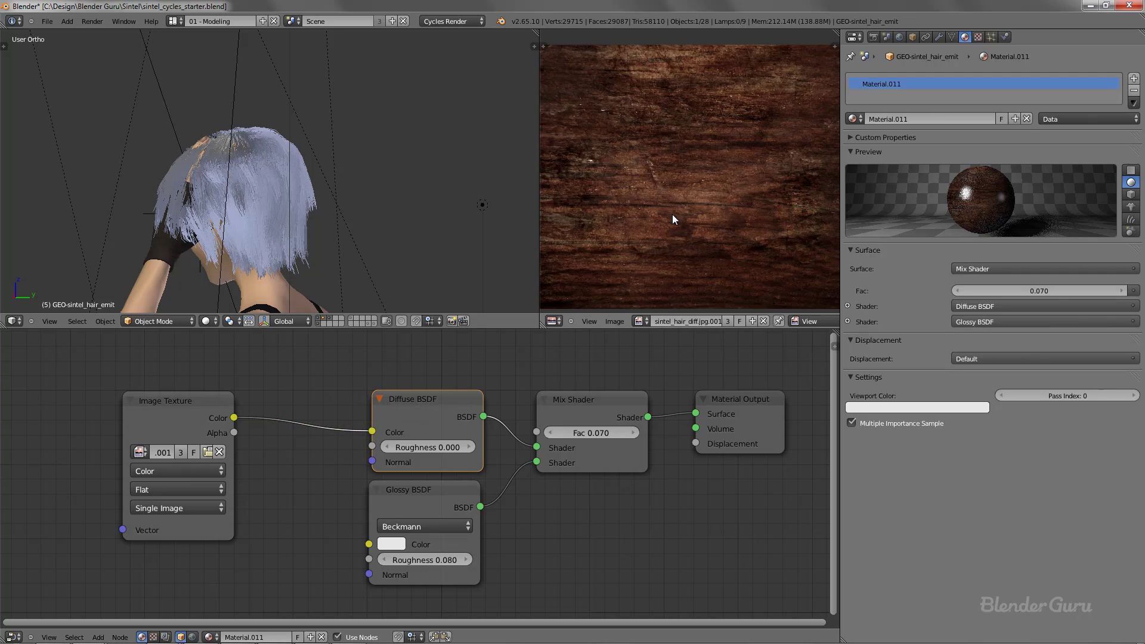
mouse_move(676, 201)
middle_mouse_down()
mouse_move(668, 195)
mouse_move(680, 192)
middle_mouse_up()
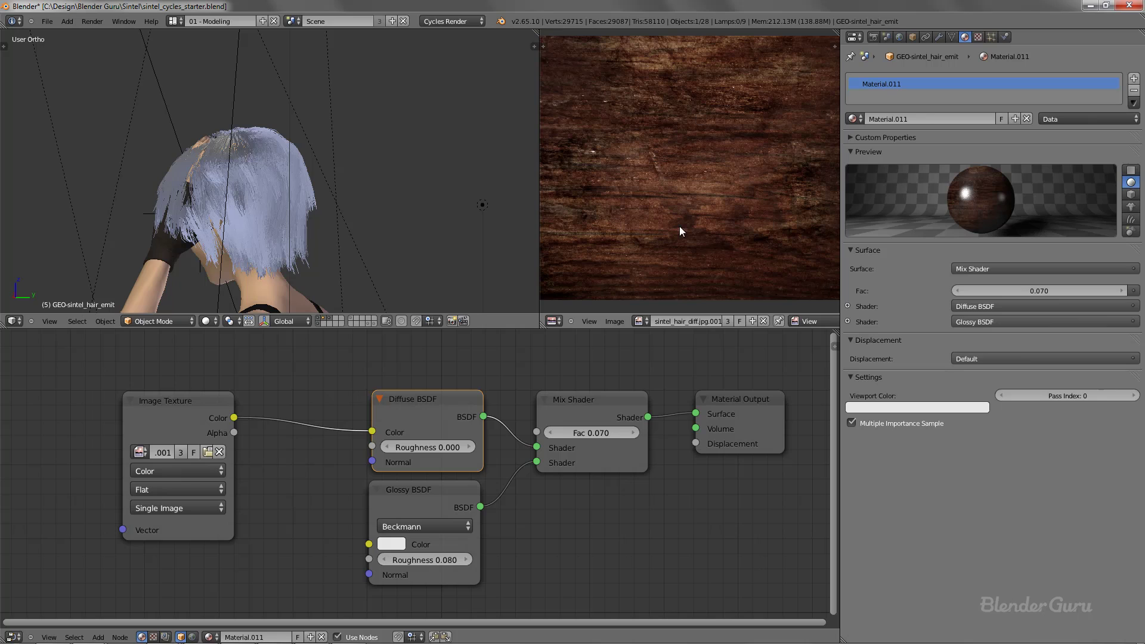
left_click(209, 399)
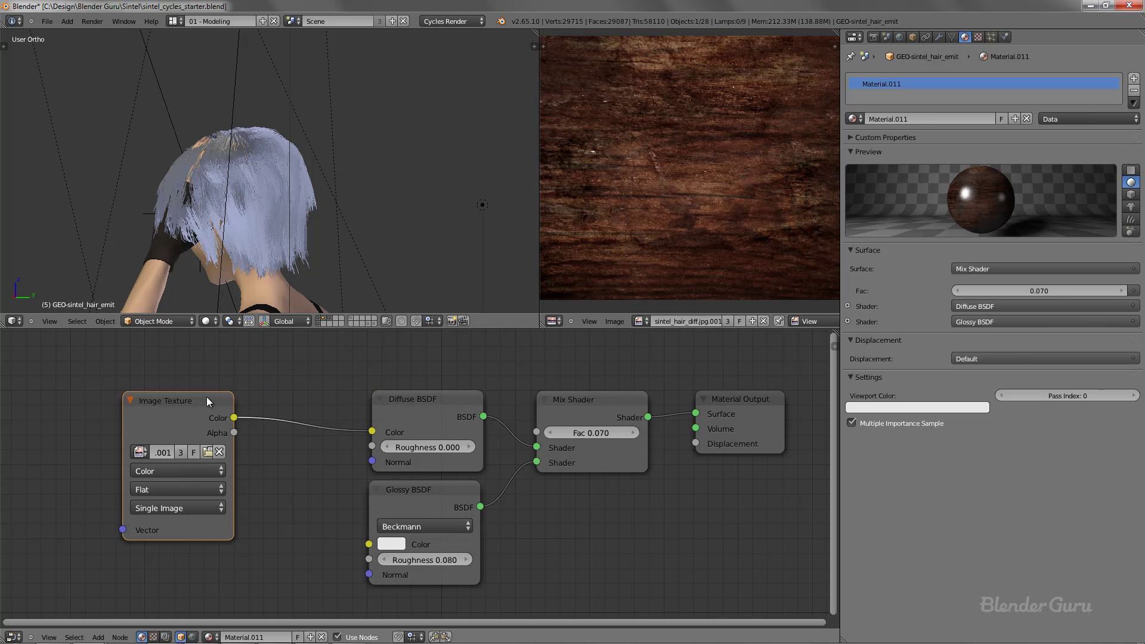
scroll(287, 406, "down", 3)
middle_click_drag(350, 408, 473, 403)
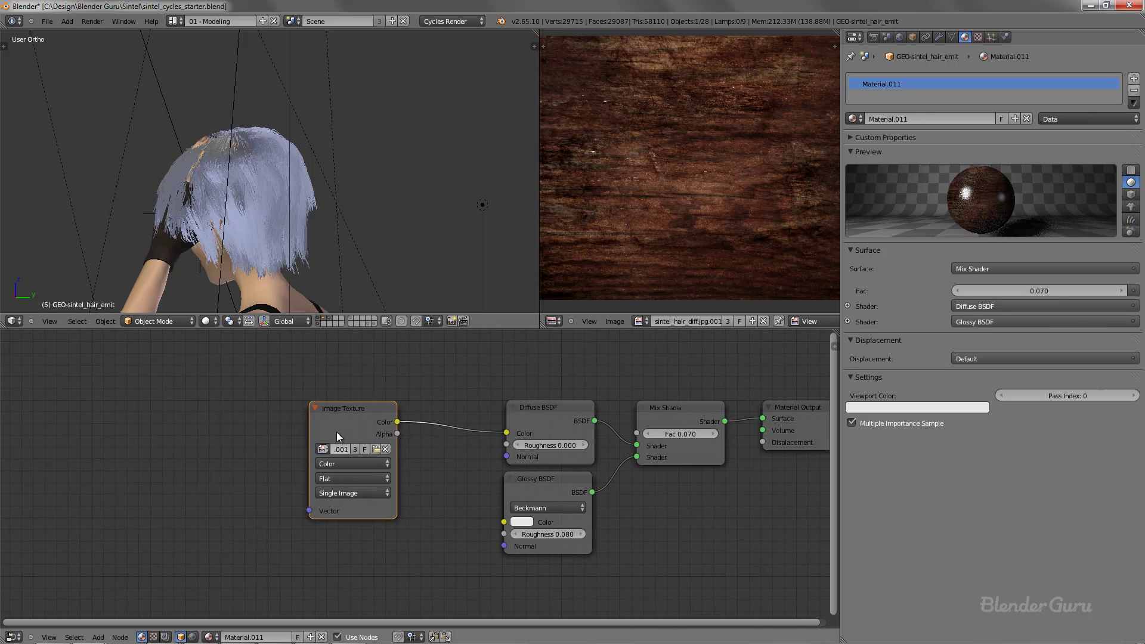
left_click_drag(334, 412, 164, 415)
key("shift+a")
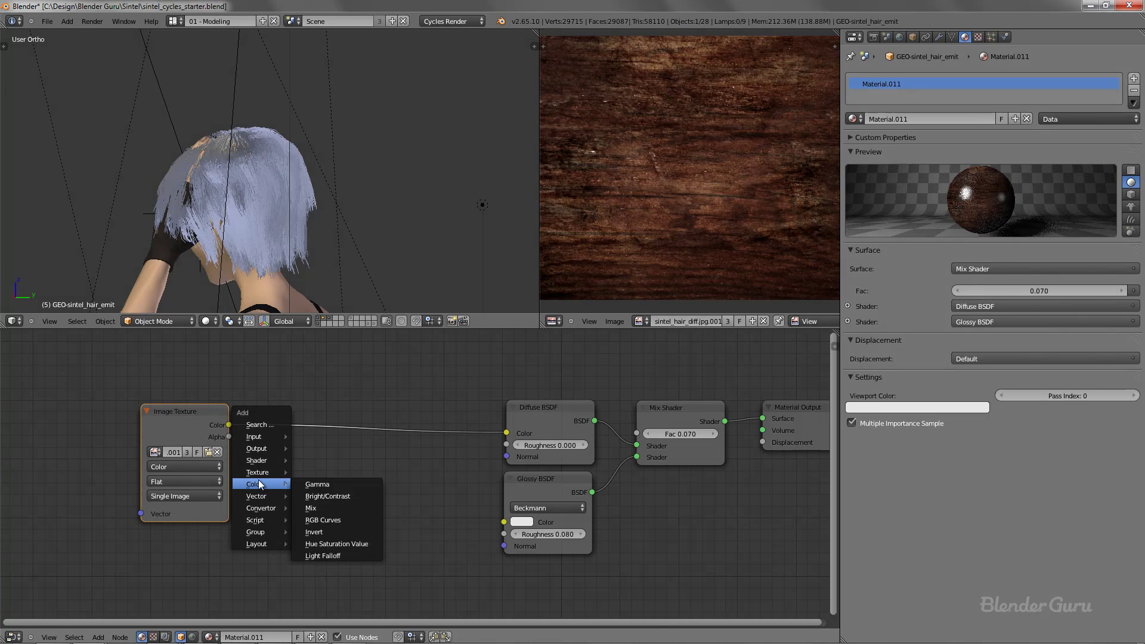
left_click(328, 521)
left_click(361, 431)
Raise the midpoint of the RGB Curves node's red channel to about X 0.428, Y 0.572, and realign the curves and texture nodes.
left_click(342, 436)
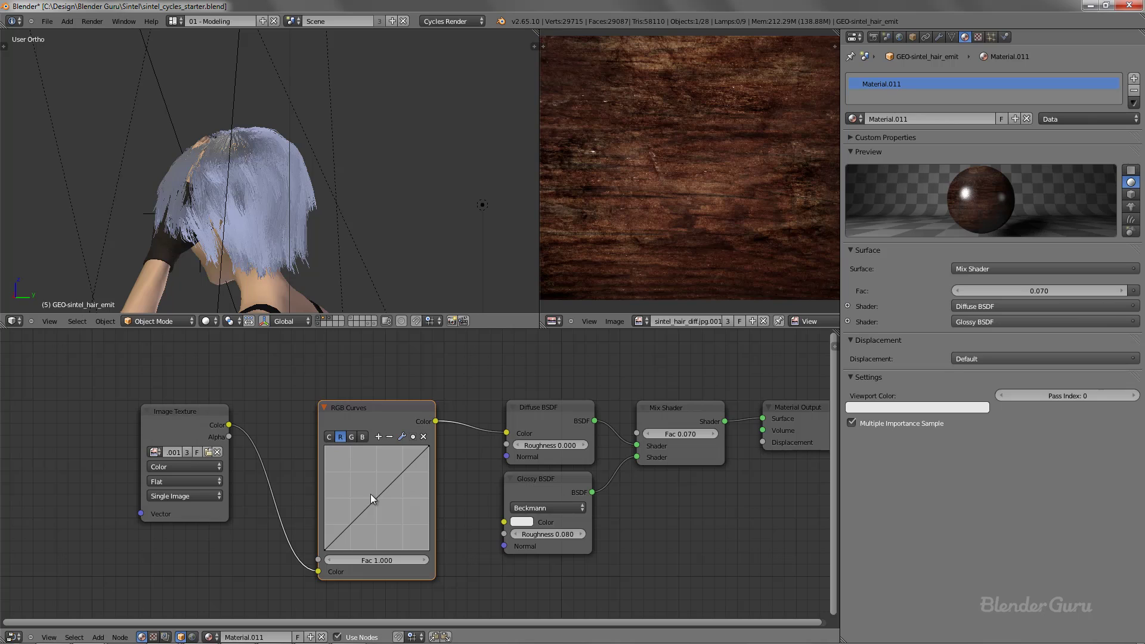
left_click_drag(371, 494, 370, 489)
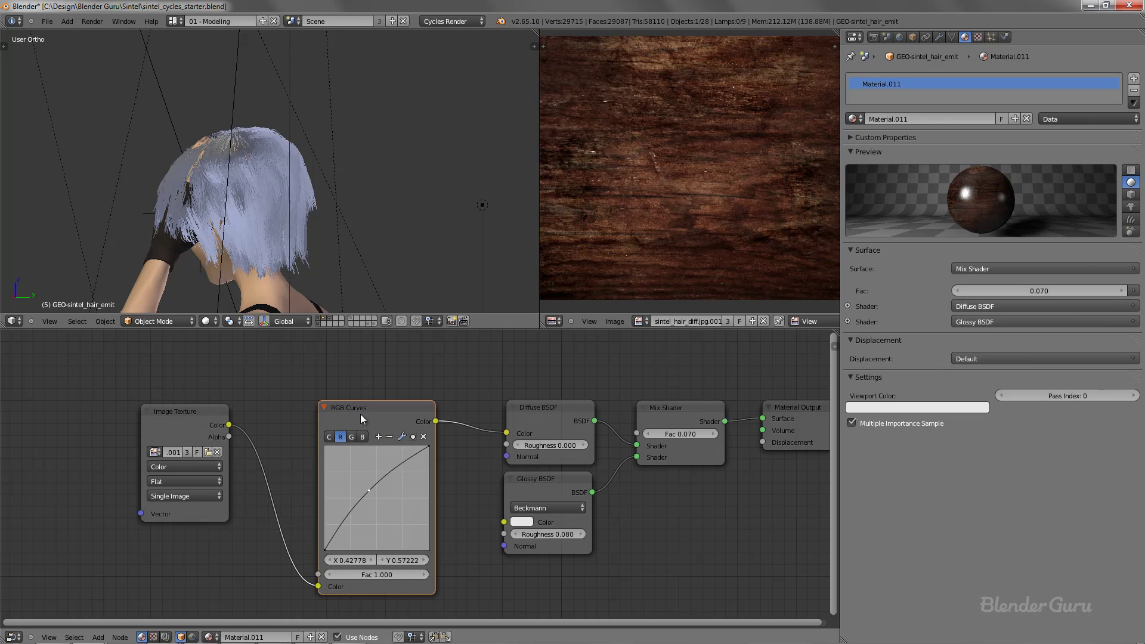
key("shift+a")
mouse_move(336, 398)
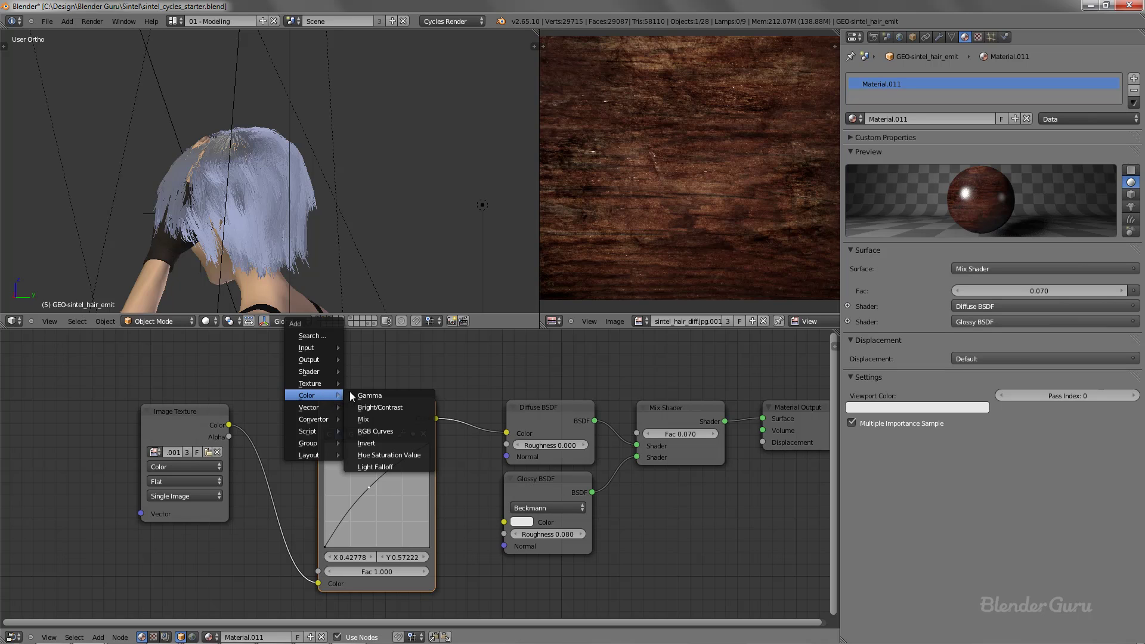
left_click(384, 432)
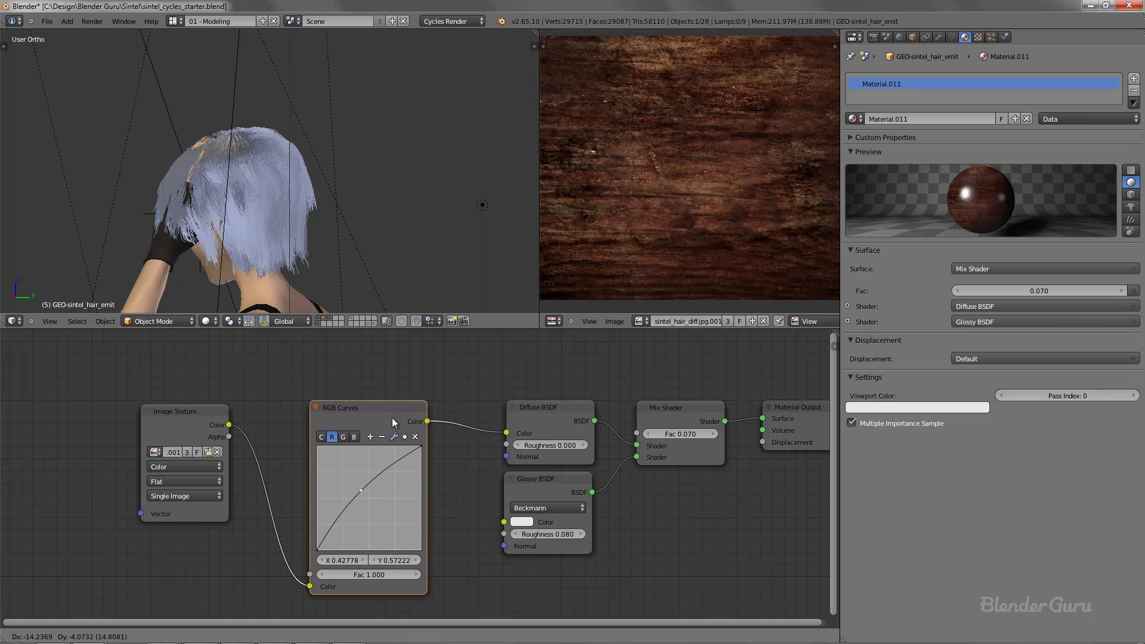
left_click(392, 417)
left_click_drag(199, 414, 210, 410)
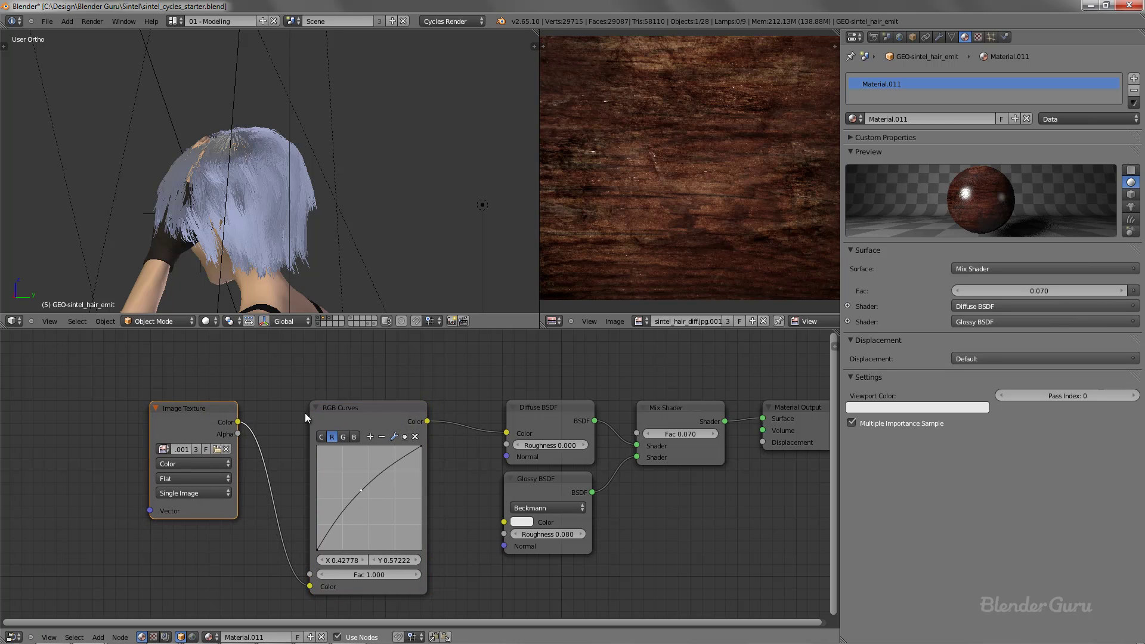
Fine-tune the red channel's curve point to about X 0.417, Y 0.578.
left_click(328, 429)
left_click(325, 435)
left_click(332, 436)
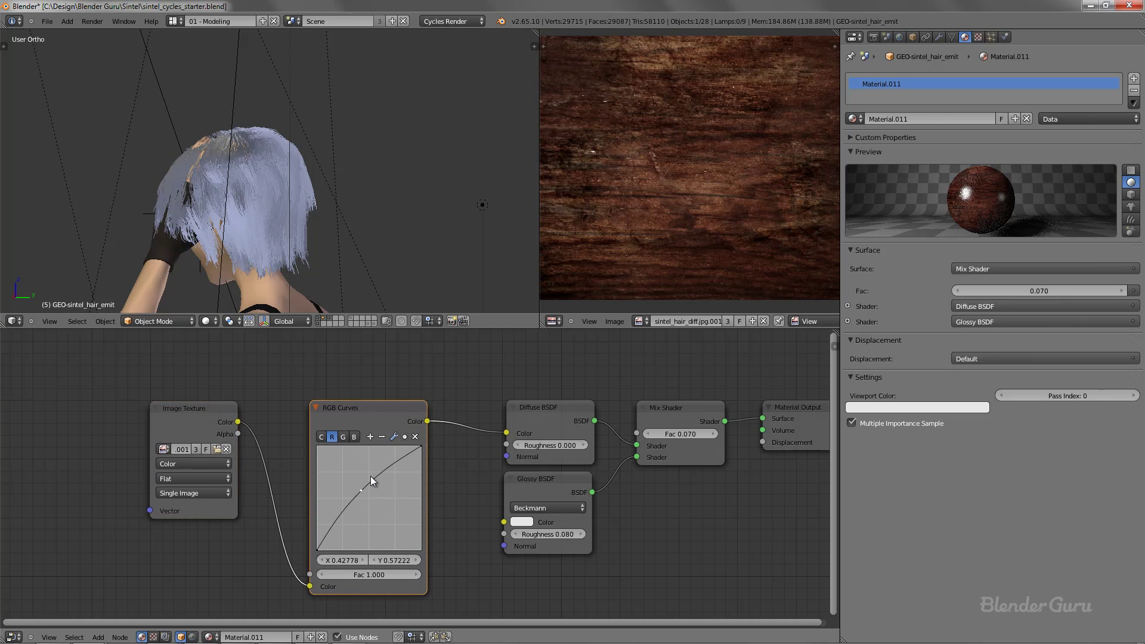
left_click_drag(362, 492, 362, 491)
scroll(627, 249, "down", 1)
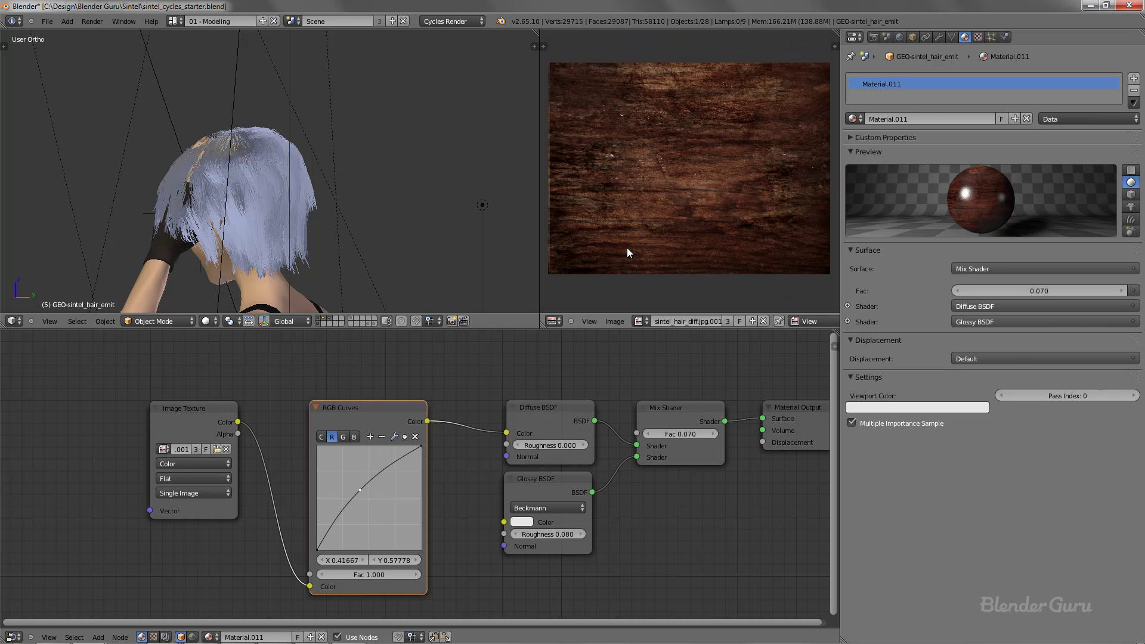
Move the Material Output node farther from the Mix Shader to open a gap for additional shader nodes.
scroll(608, 406, "down", 1)
middle_click_drag(626, 413, 489, 375)
left_click(630, 385)
left_click_drag(629, 388, 739, 385)
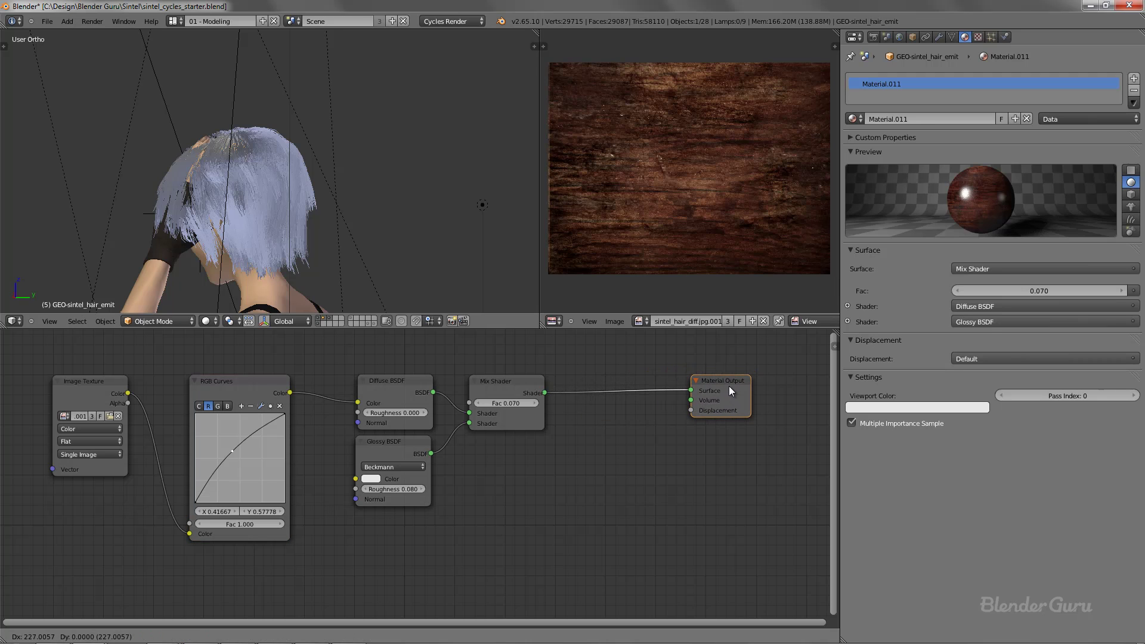
Add a Translucent BSDF node and place it directly below the Mix Shader.
key("shift+a")
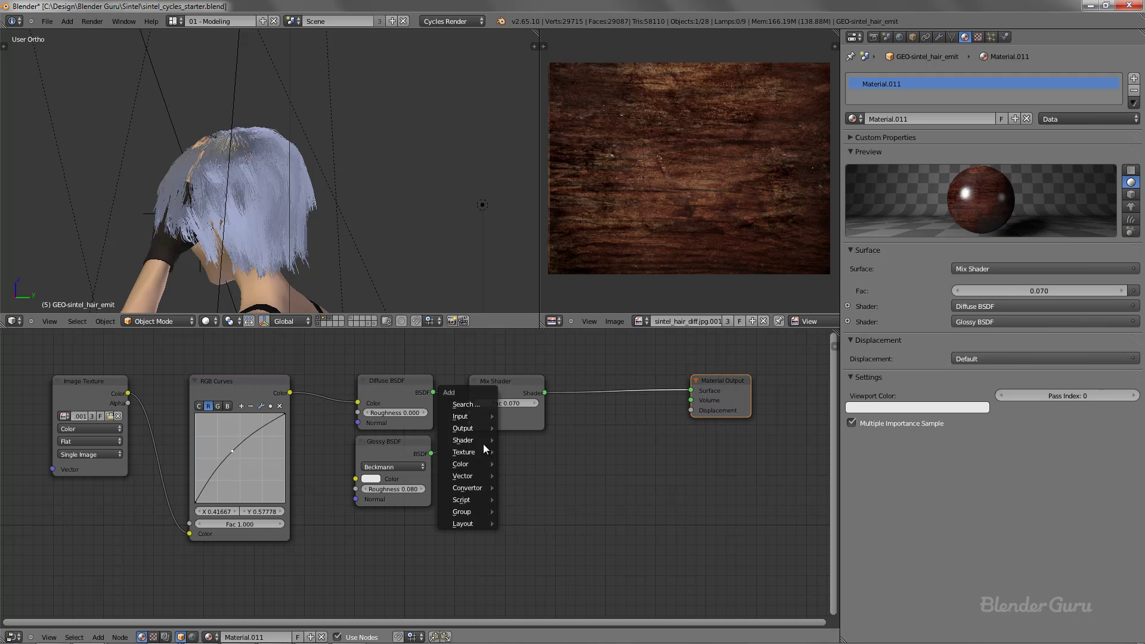
scroll(298, 215, "up", 2)
middle_click_drag(296, 214, 334, 268)
key("shift+a")
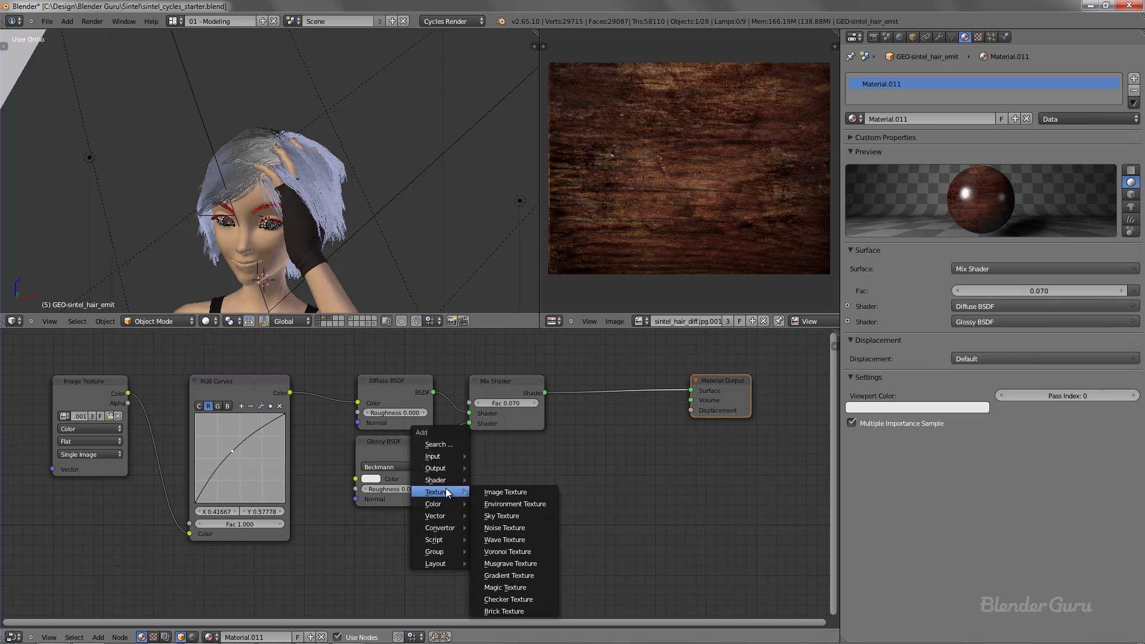
mouse_move(443, 482)
left_click(513, 396)
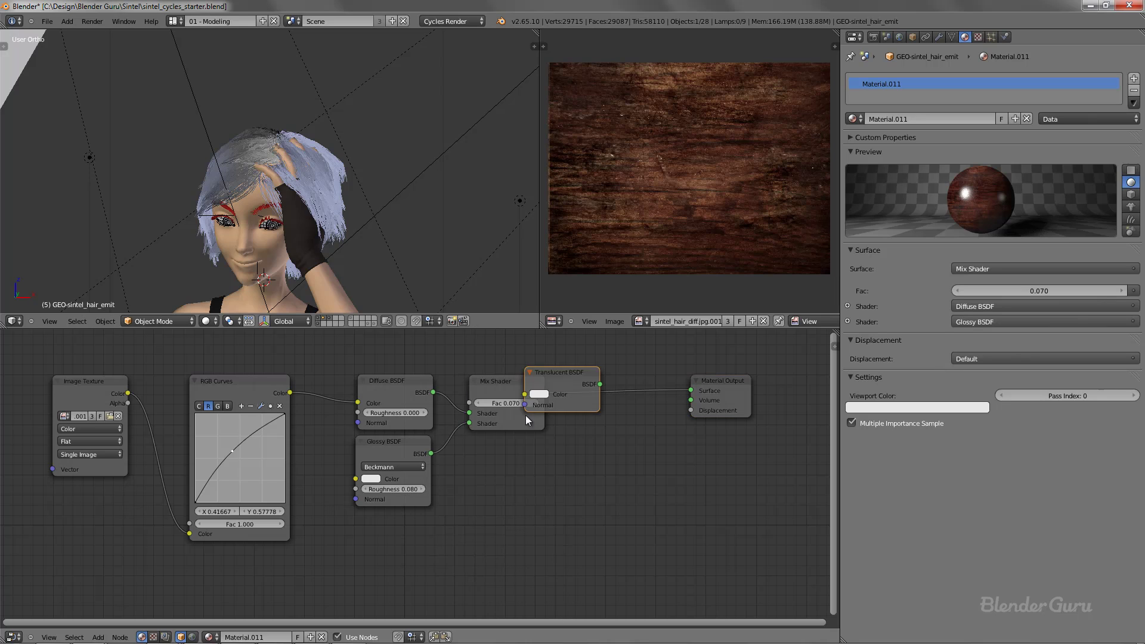
left_click(468, 484)
Insert an Add Shader between the Mix Shader and Material Output, and connect the Translucent BSDF to its second Shader input.
key("shift+a")
mouse_move(570, 451)
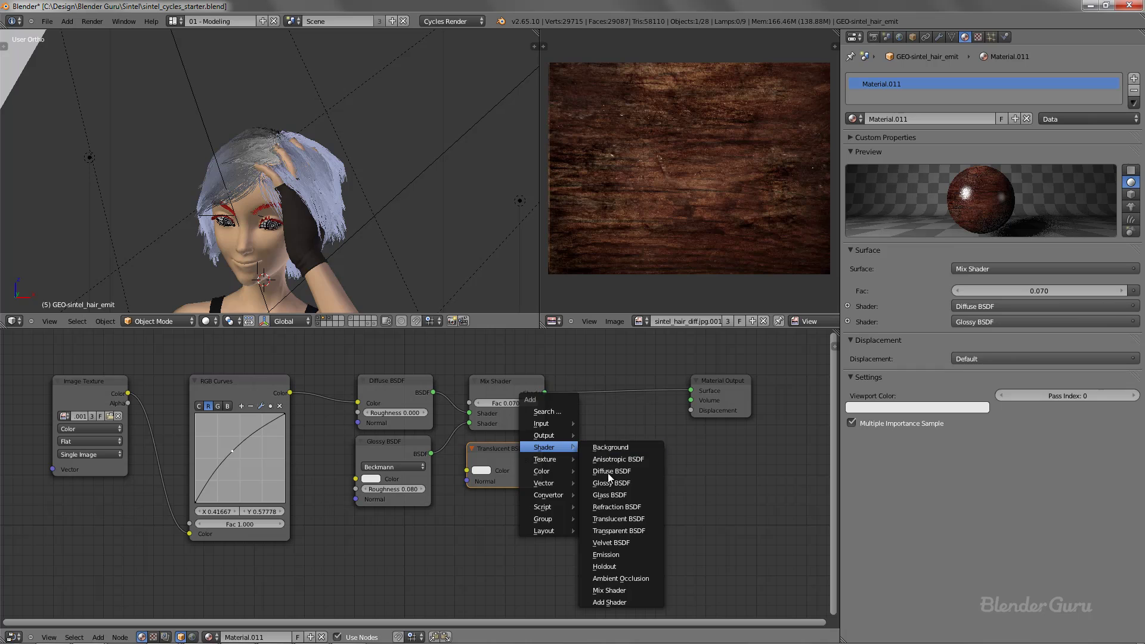
left_click(619, 600)
left_click(565, 394)
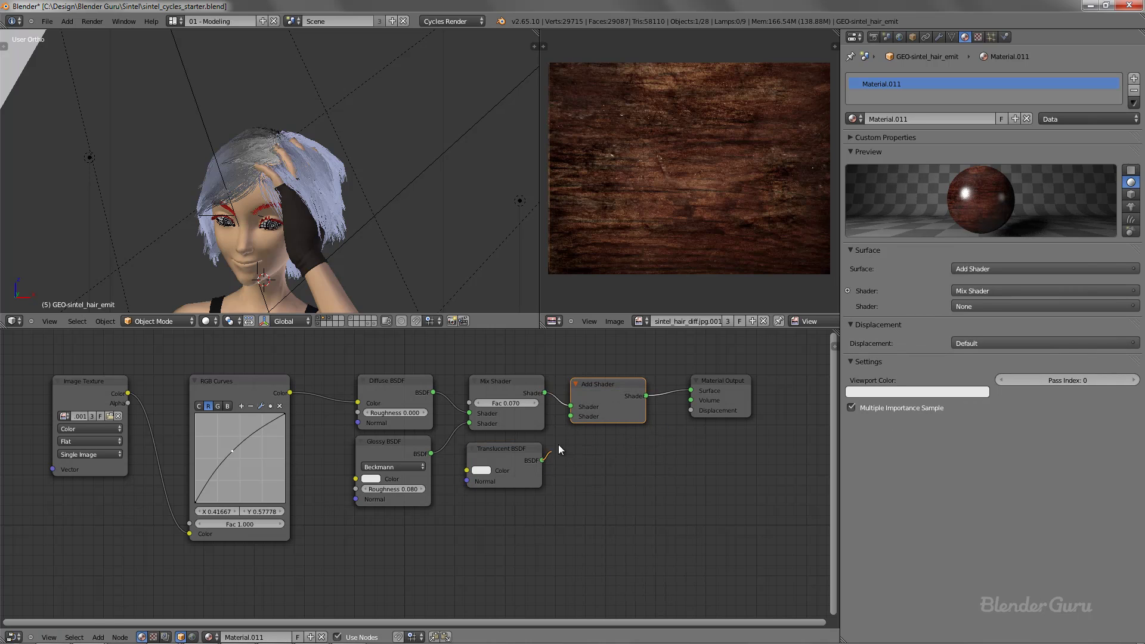
left_click_drag(573, 417, 572, 417)
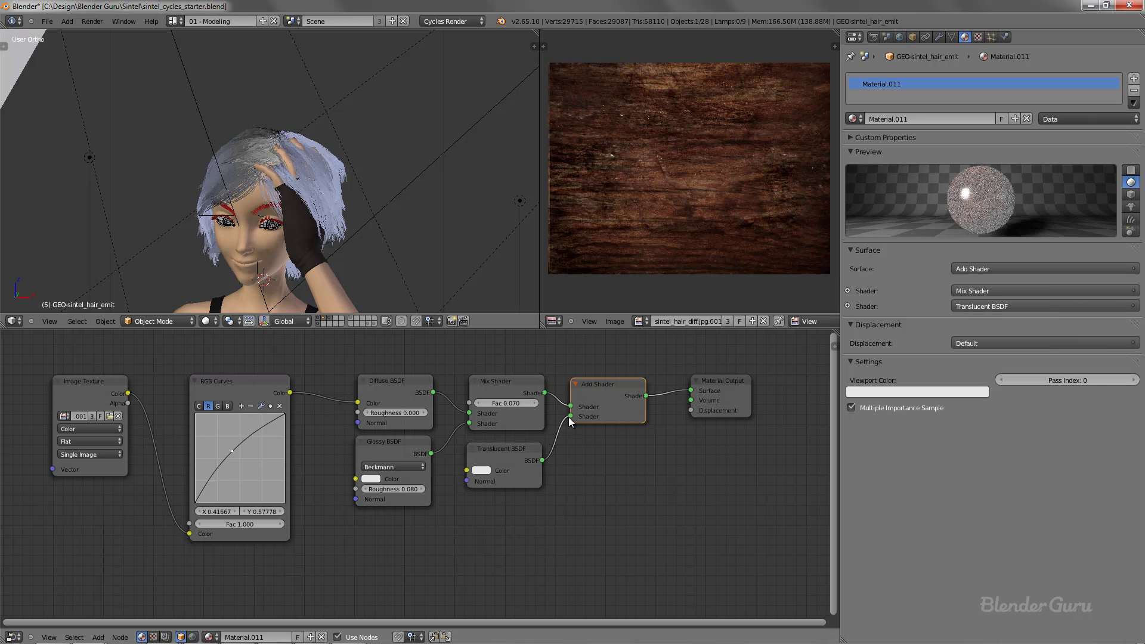
Connect the RGB Curves Color output to the Translucent BSDF's Color input as well, and move the Translucent node farther down.
scroll(398, 442, "up", 1)
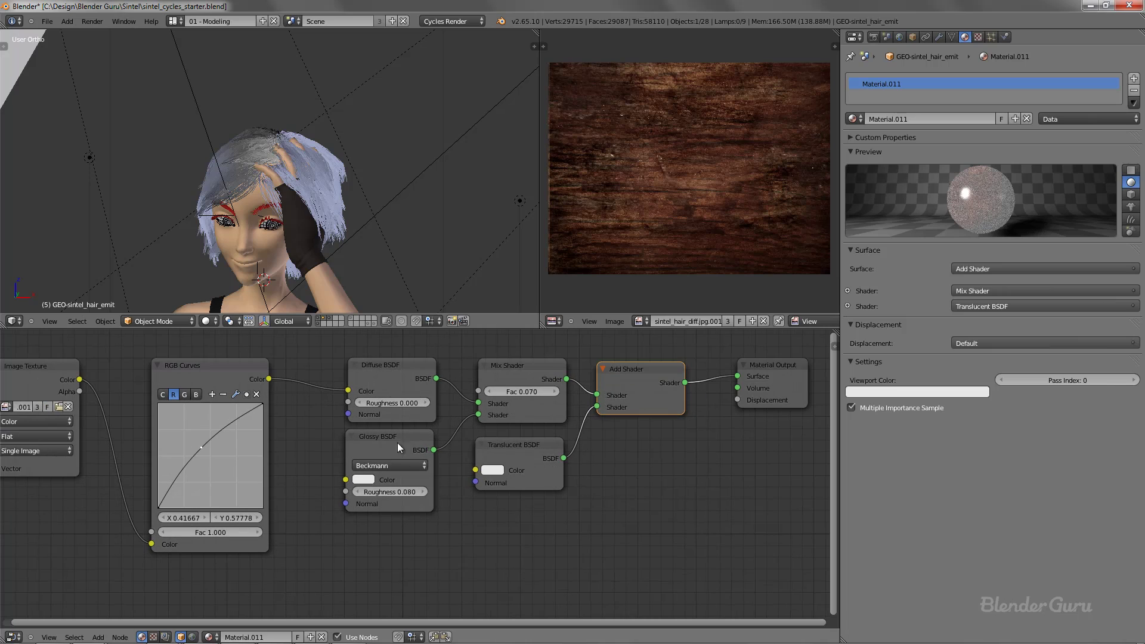
left_click(259, 374)
left_click(348, 392)
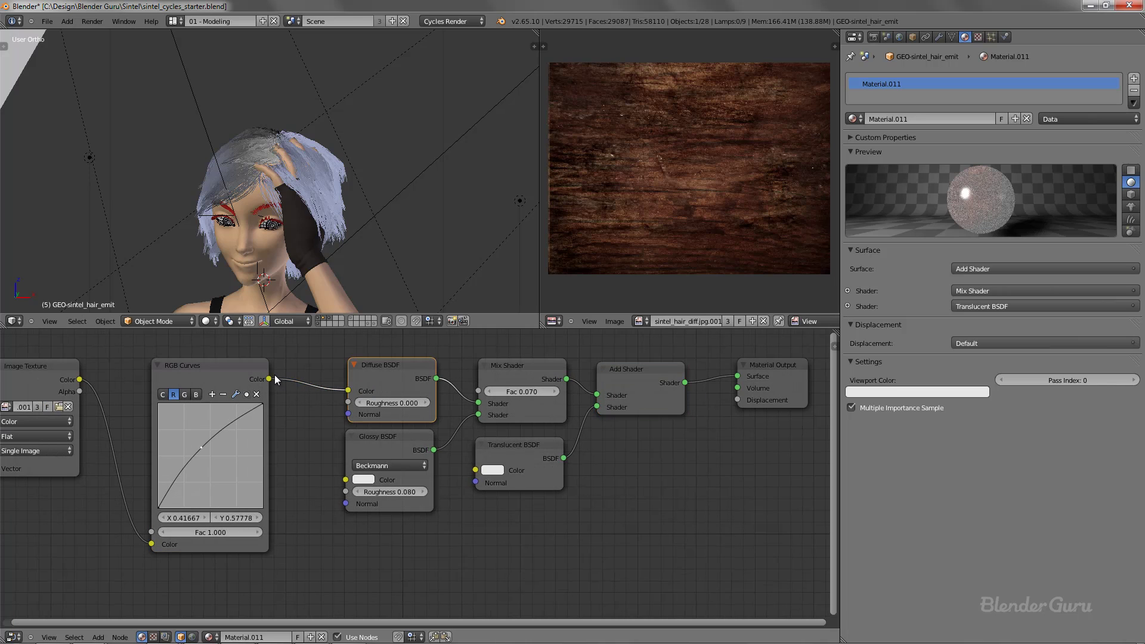
left_click(239, 367)
left_click_drag(269, 379, 486, 474)
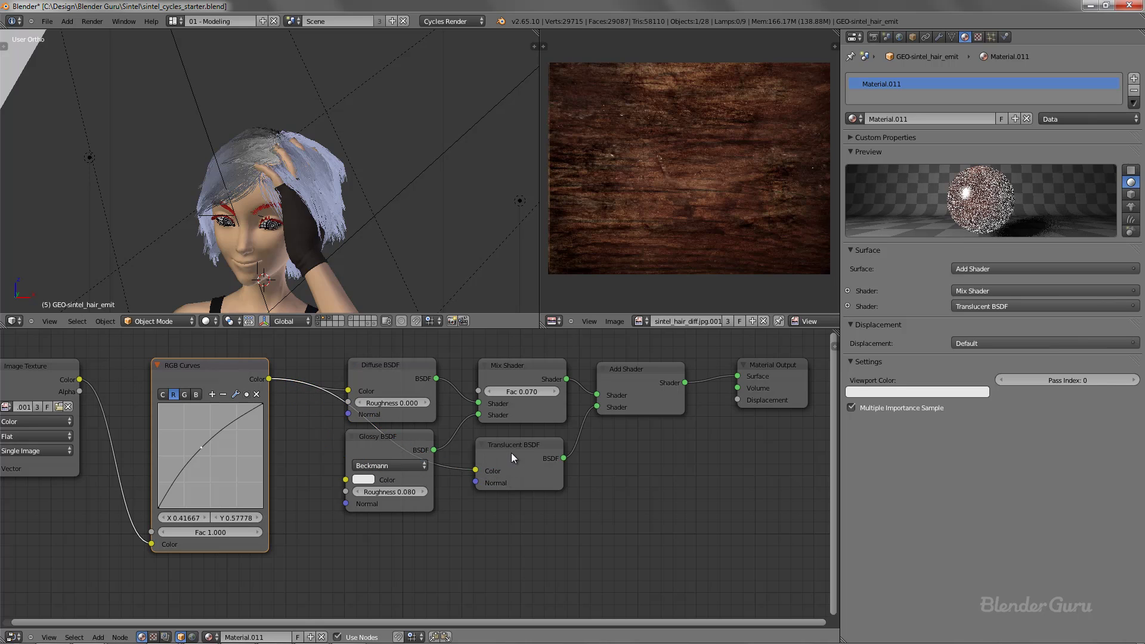
left_click(511, 453)
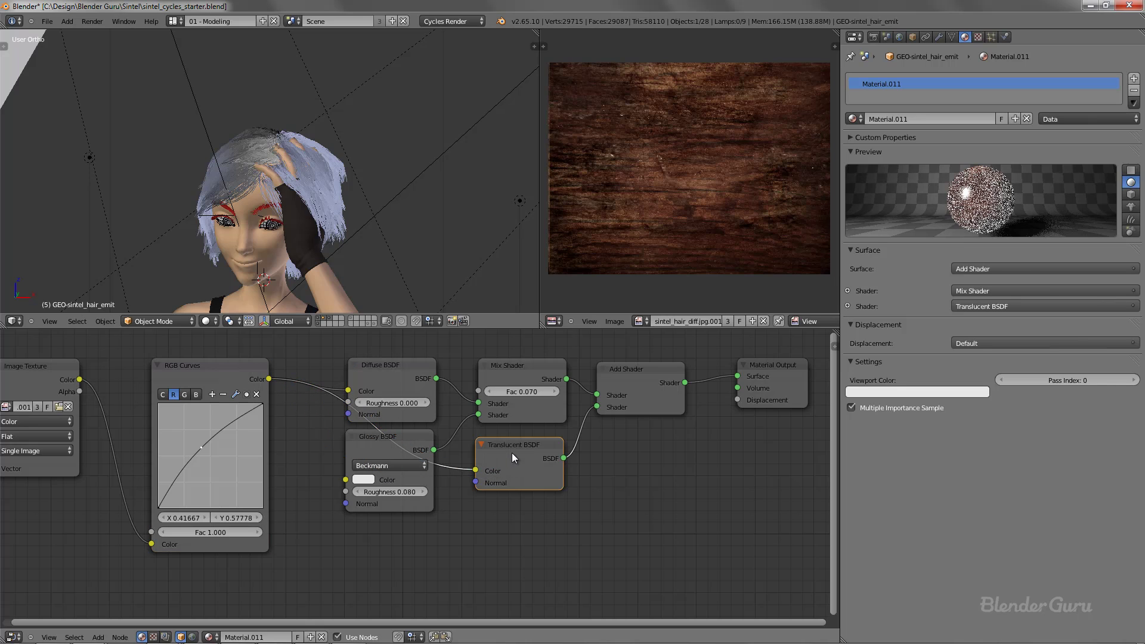
left_click(558, 490)
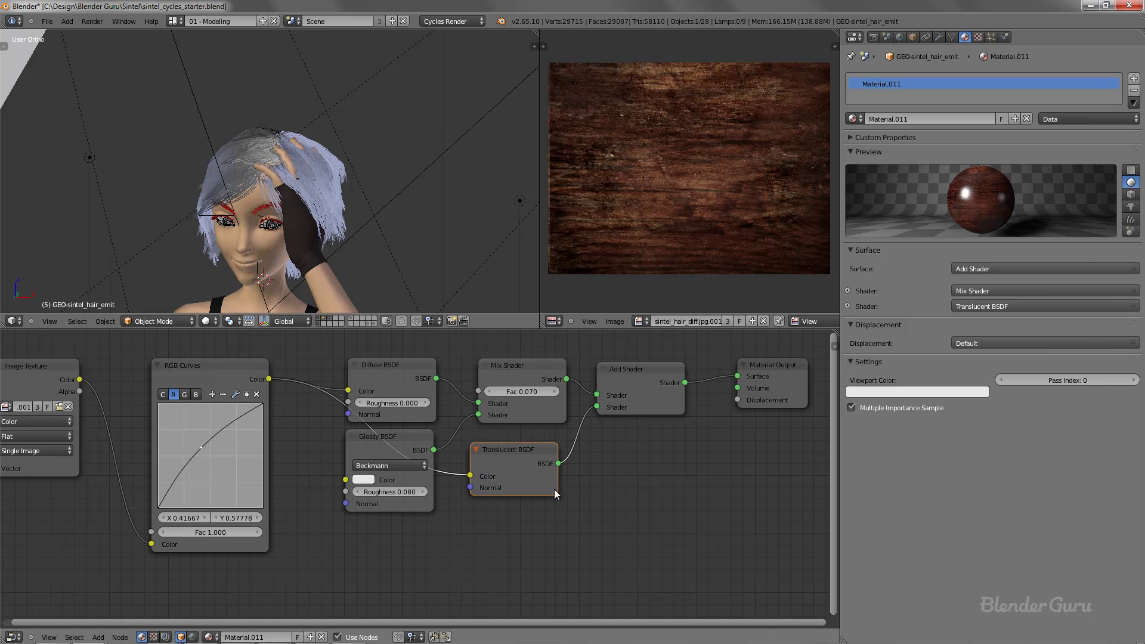
left_click_drag(554, 489, 600, 550)
Try a colour Mix node on the link into the Translucent BSDF, with black as its second colour.
scroll(451, 548, "down", 2)
key("shift+a")
mouse_move(431, 540)
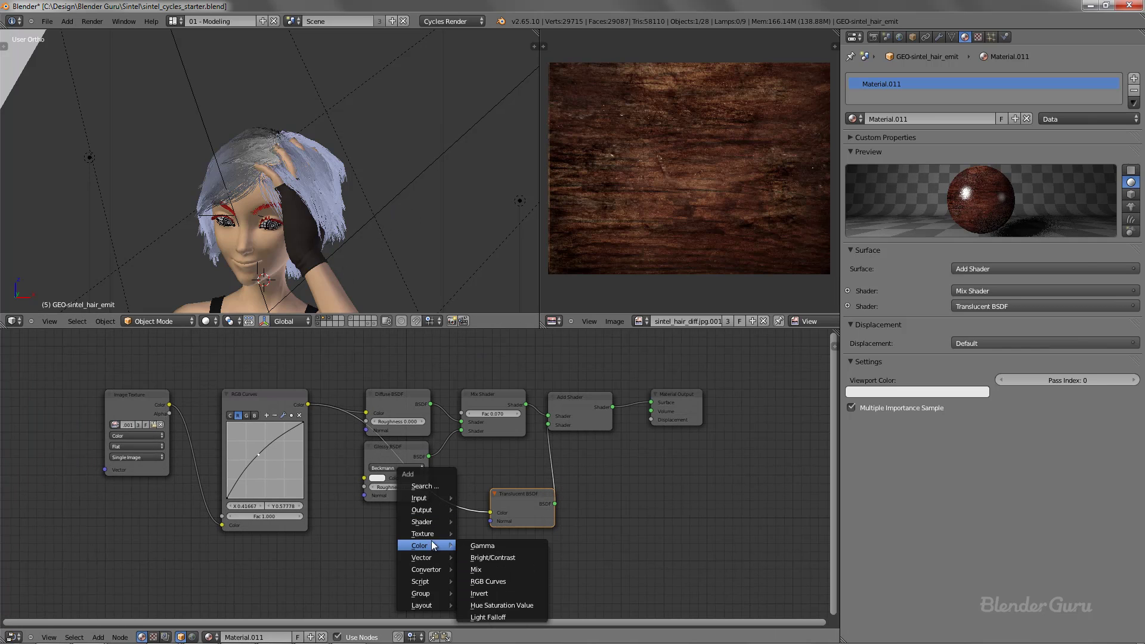
left_click(482, 565)
left_click(429, 522)
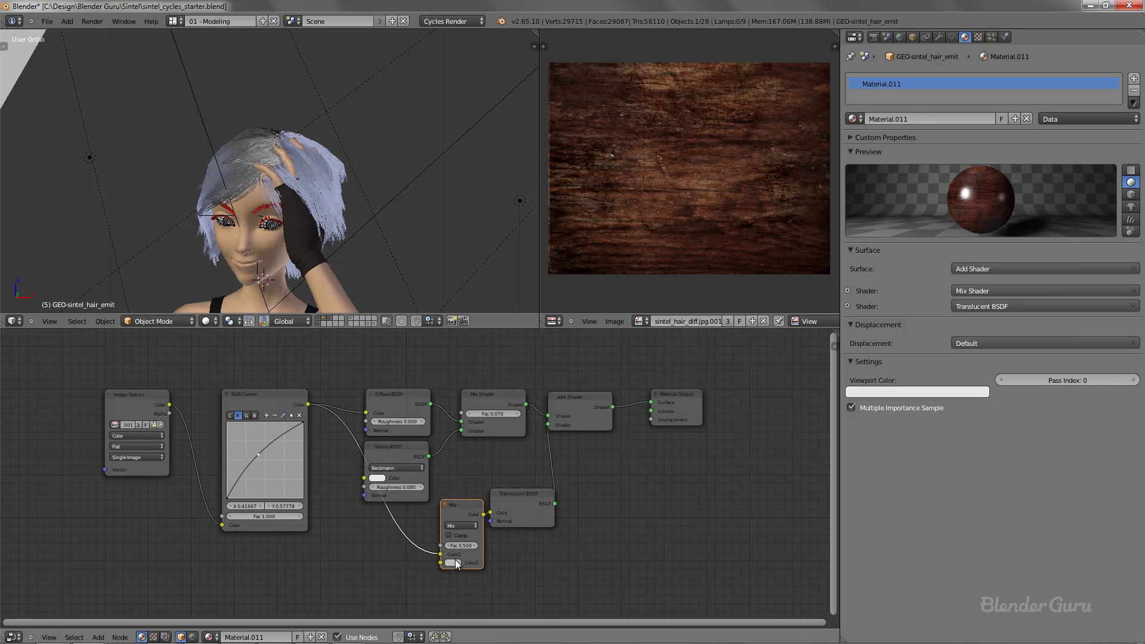
left_click(452, 553)
left_click_drag(529, 529, 535, 532)
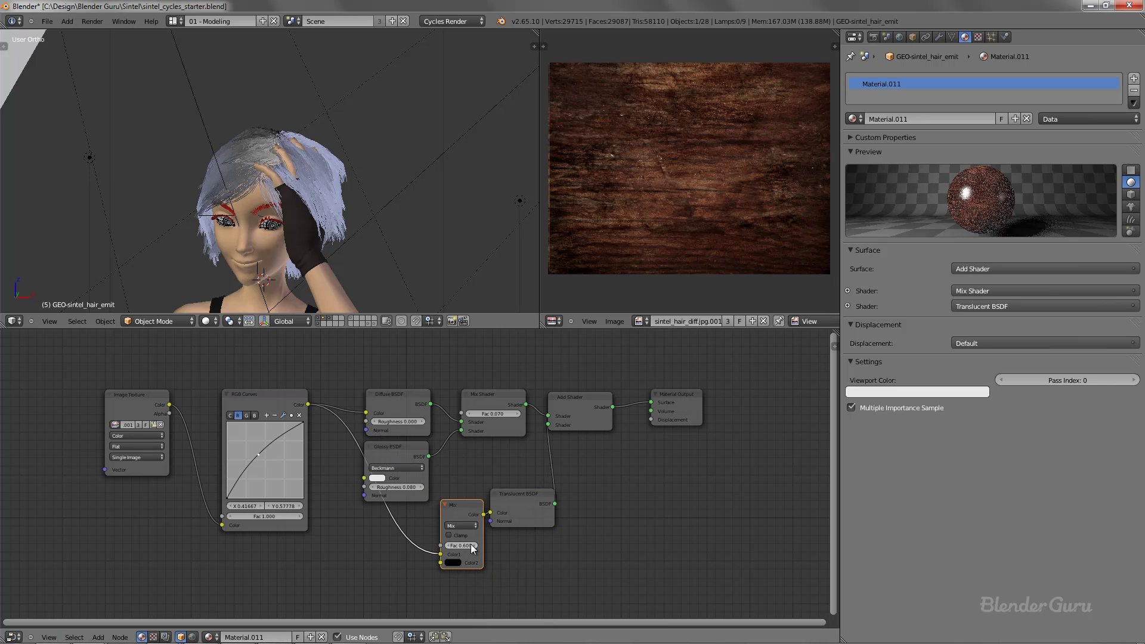
Try several Fac values on the colour Mix node to vary how dark the translucent colour becomes.
left_click(449, 546)
left_click(450, 546)
left_click(476, 546)
left_click(449, 547)
left_click(448, 546)
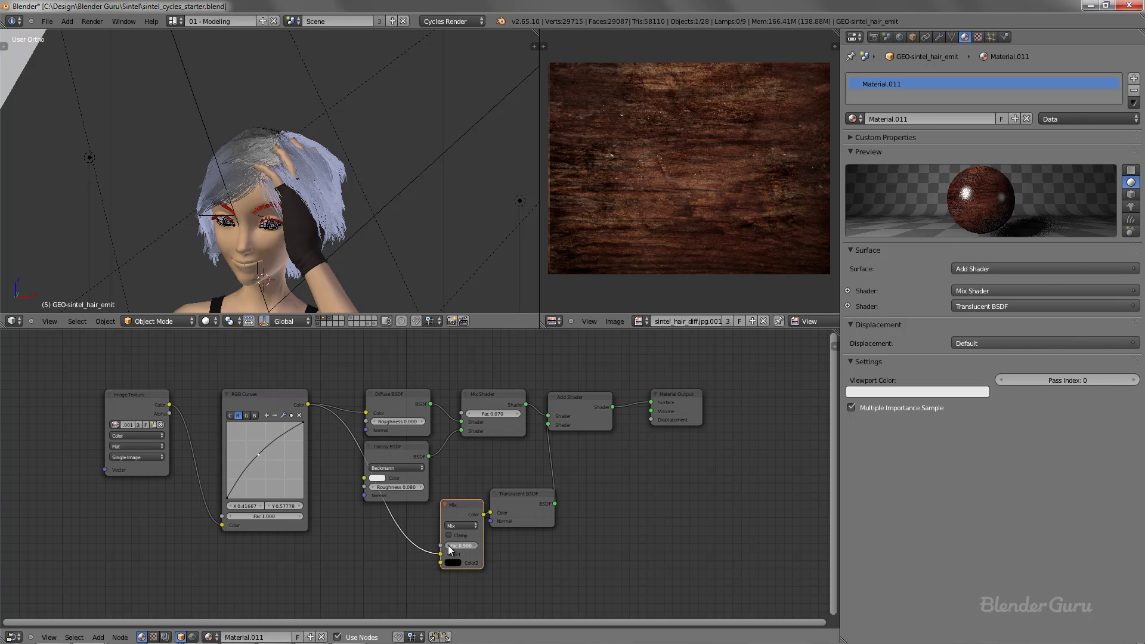
left_click(448, 546)
left_click(448, 547)
left_click(448, 546)
left_click(449, 547)
Delete the colour Mix node and link RGB Curves directly to the Translucent BSDF's Color input again.
left_click_drag(444, 555, 308, 404)
key("x")
scroll(383, 418, "up", 1)
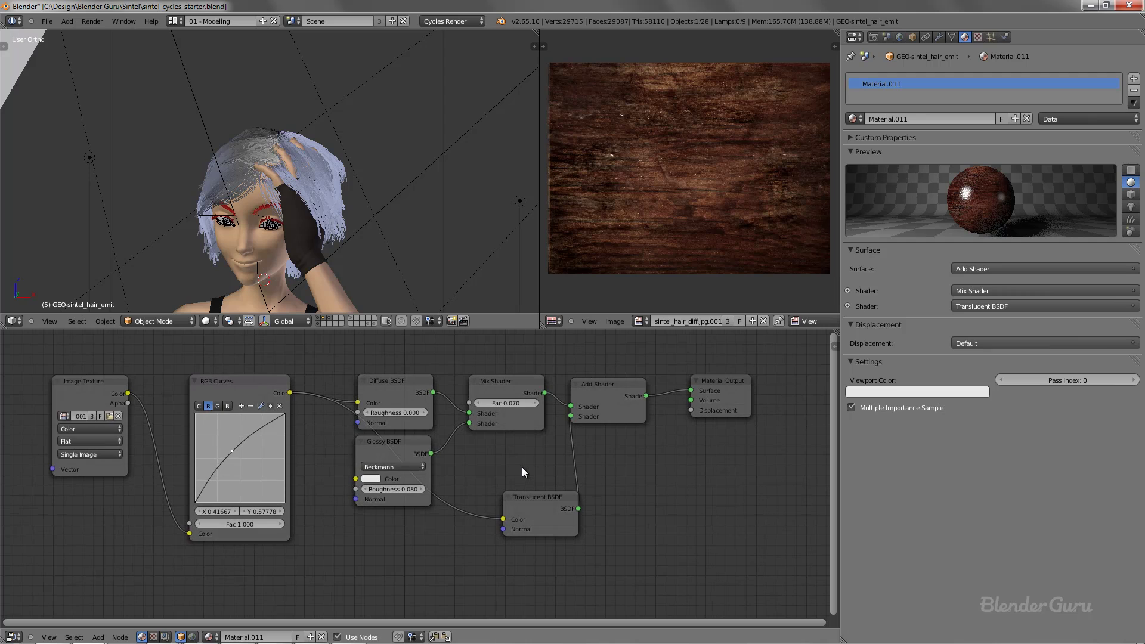
Save the Blender file over the existing version.
key("ctrl+s")
left_click(513, 465)
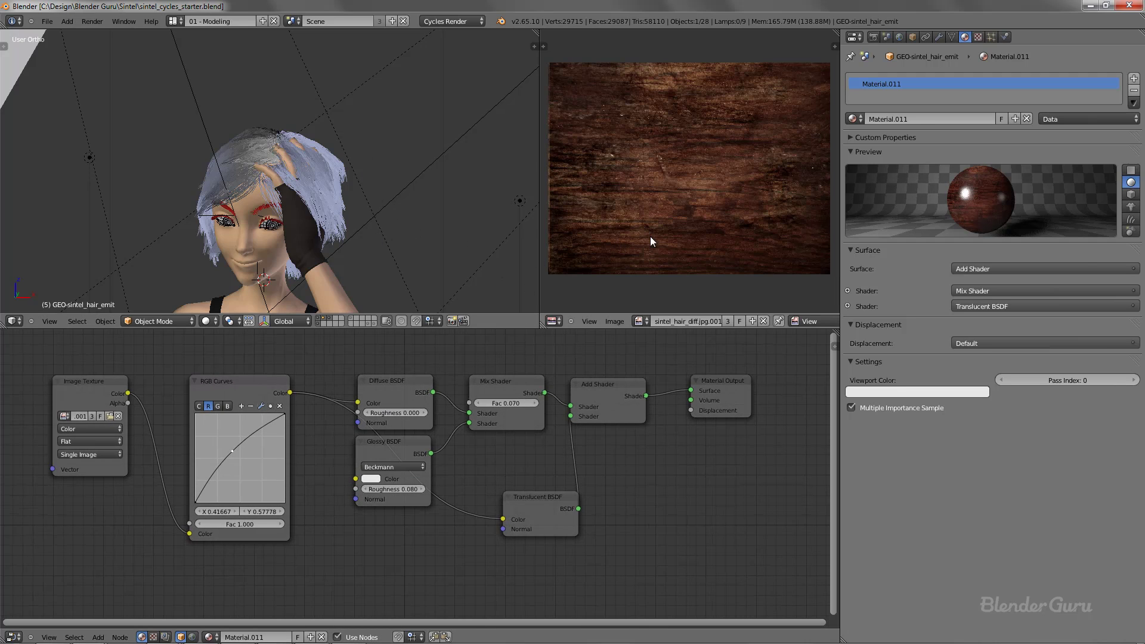
Set the hair material's Viewport Color to a reddish brown sampled from the hair texture image with the eyedropper.
scroll(650, 237, "up", 2)
scroll(285, 239, "up", 3)
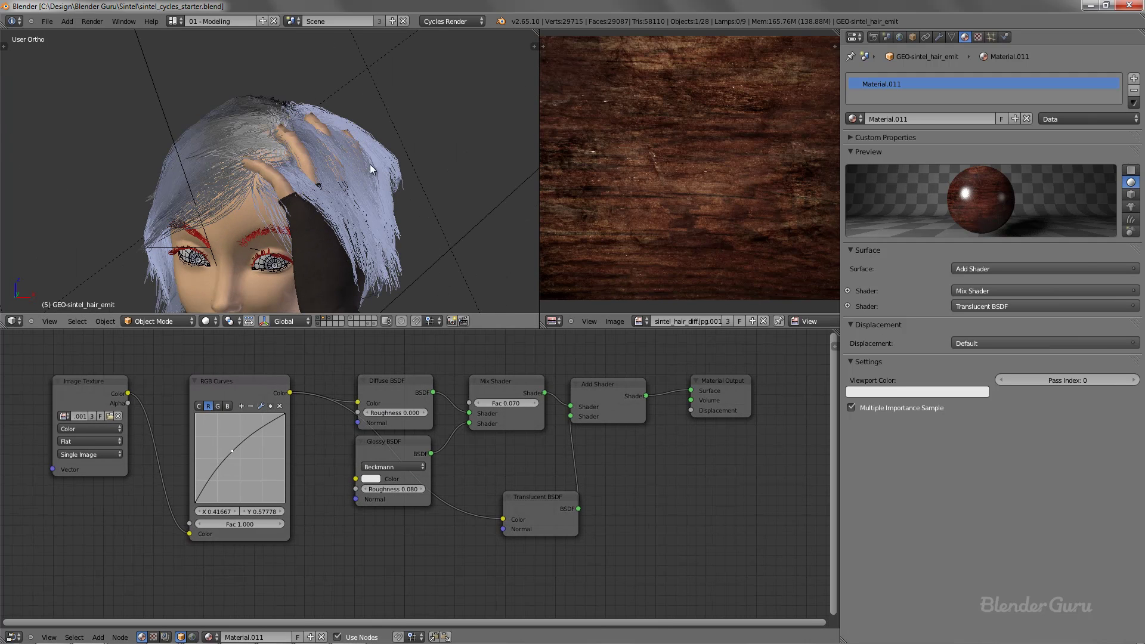
left_click(890, 389)
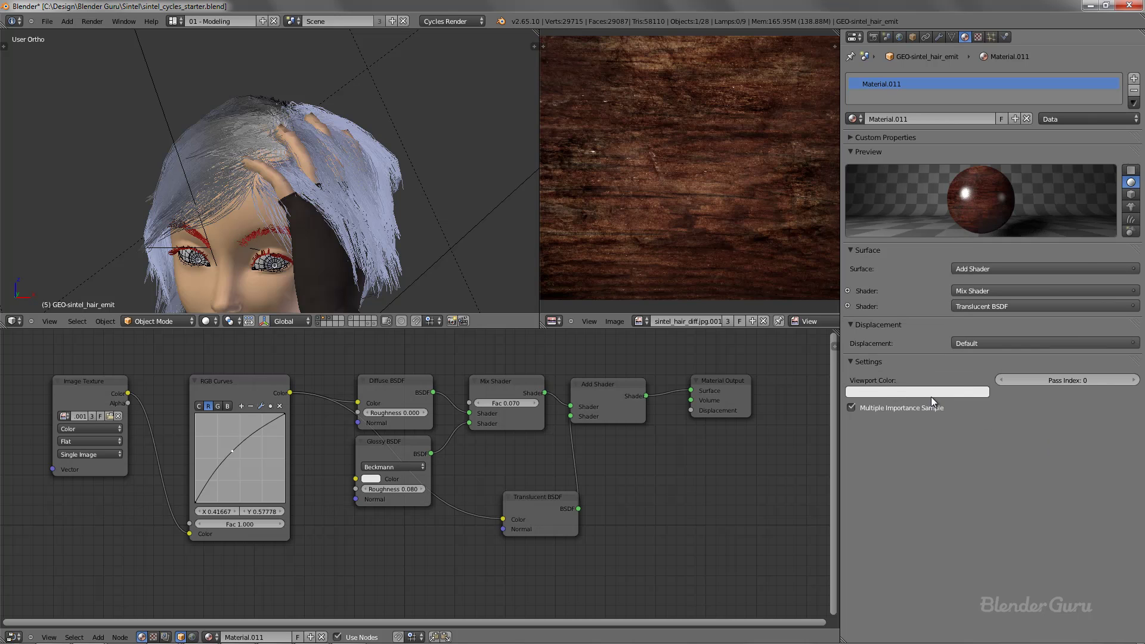
left_click(928, 393)
left_click(907, 389)
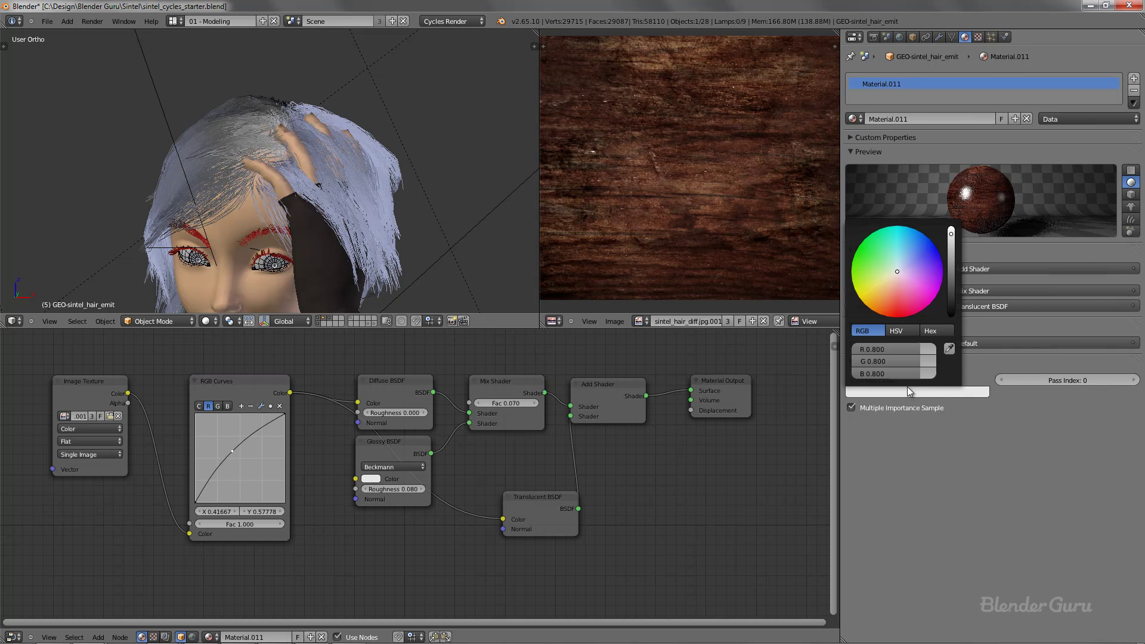
left_click(950, 349)
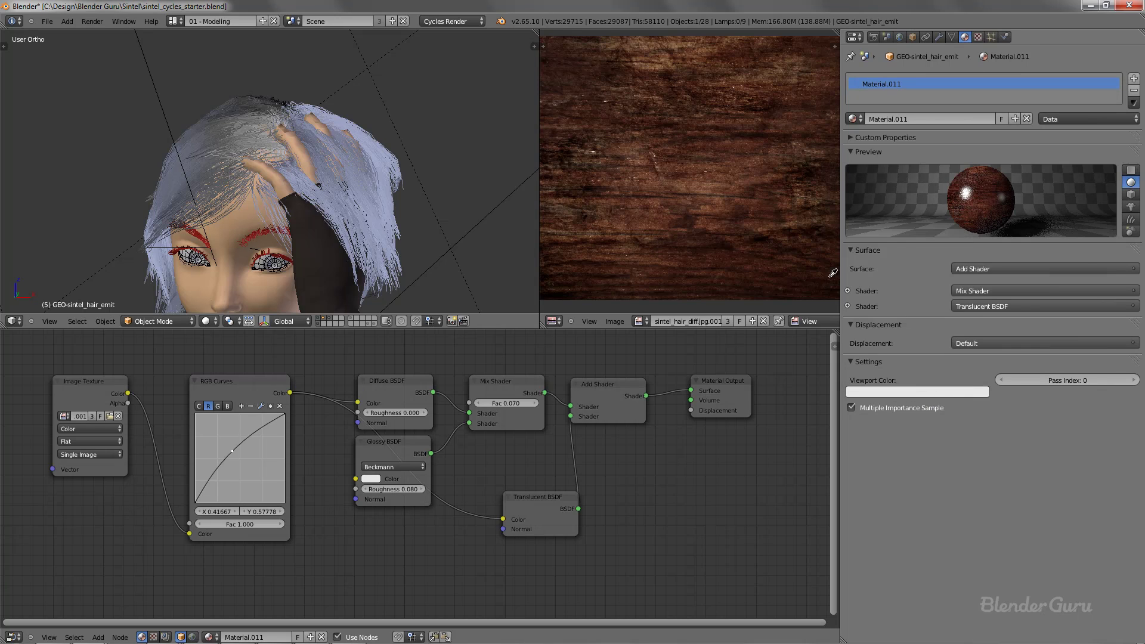
left_click(735, 206)
Refresh the hair object's viewport display by entering and leaving Edit Mode so its Viewport Color is applied.
scroll(338, 253, "down", 1)
key("Tab")
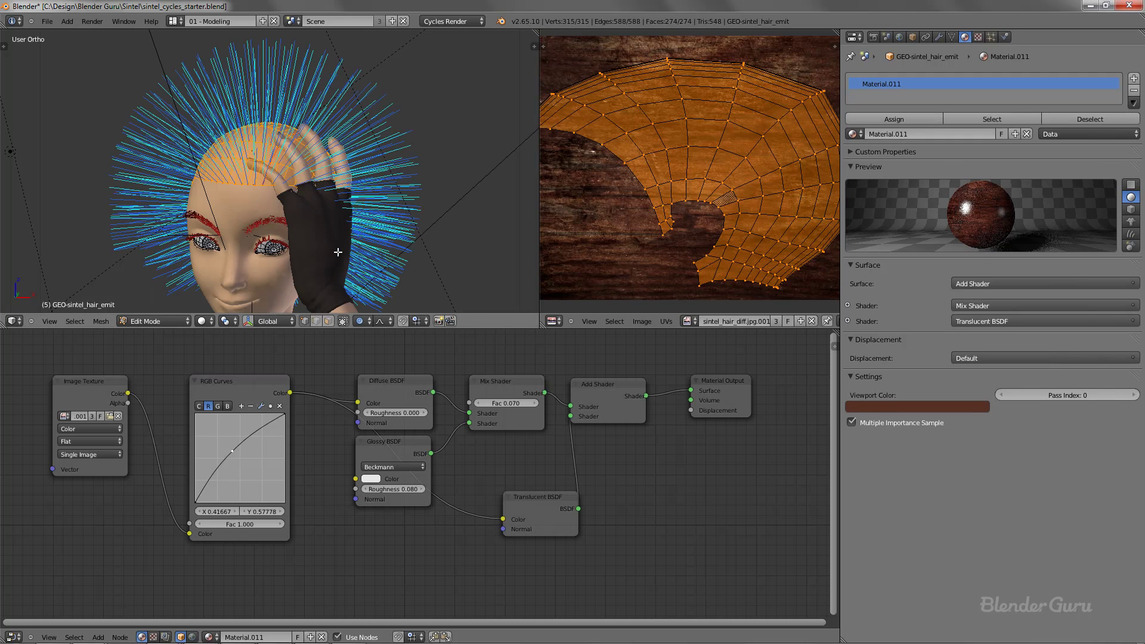
key("Tab")
scroll(337, 252, "down", 4)
middle_click_drag(335, 251, 285, 256)
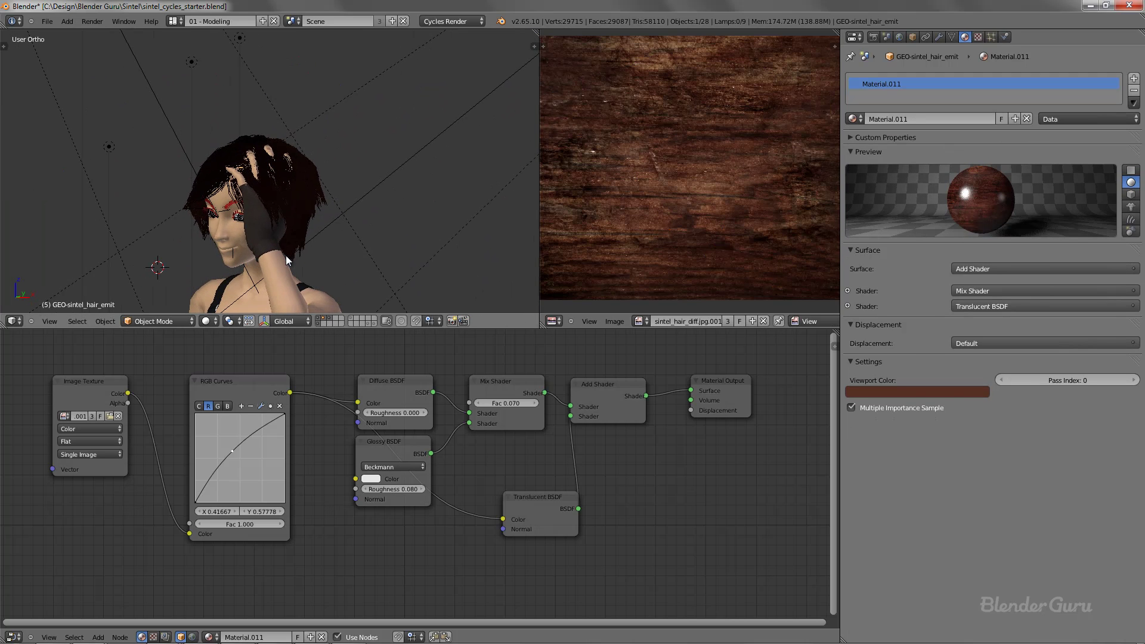
Look at Sintel through the scene camera and save the Blender file over sintel_cycles_starter.blend.
key("KP_5")
key("KP_0")
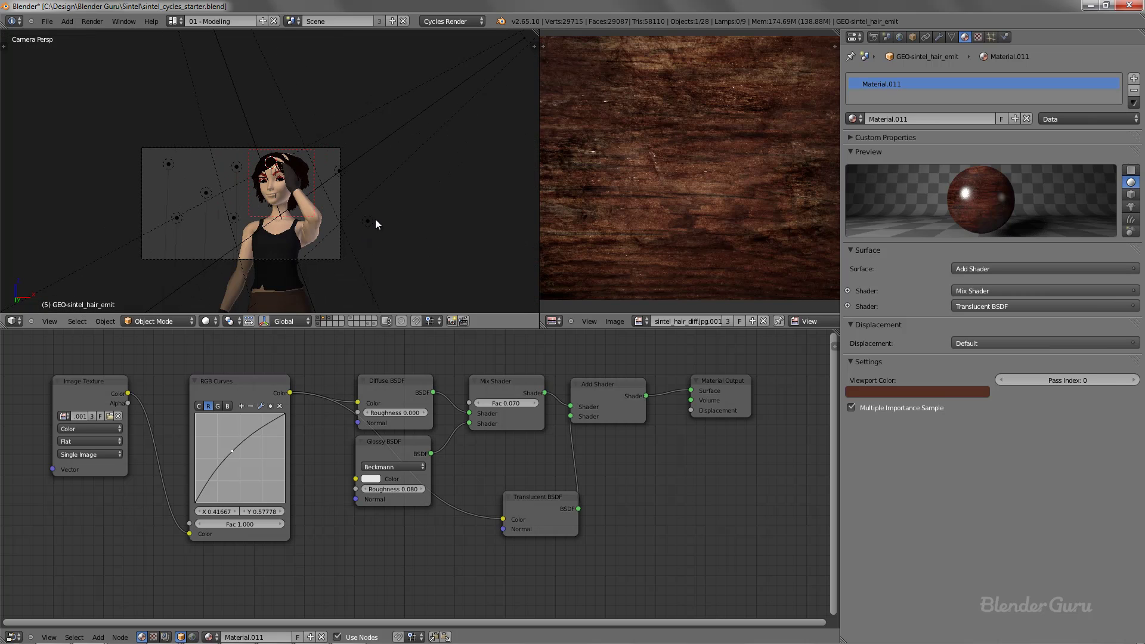
scroll(375, 224, "up", 3)
middle_click_drag(345, 240, 332, 185, "shift")
key("ctrl+s")
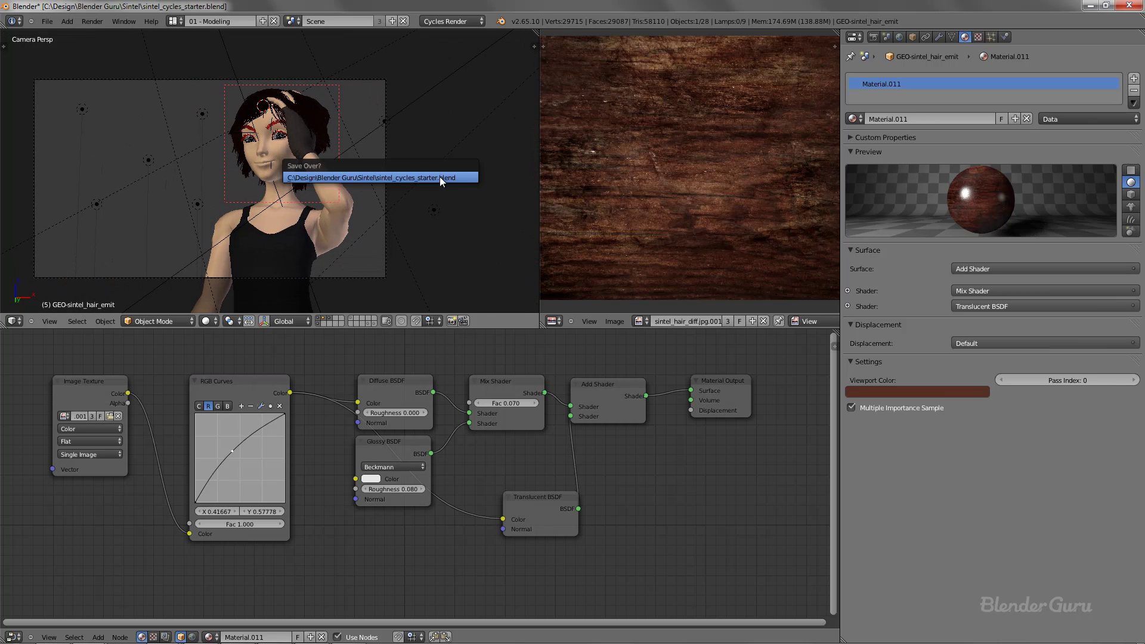
left_click(440, 178)
scroll(439, 177, "up", 1)
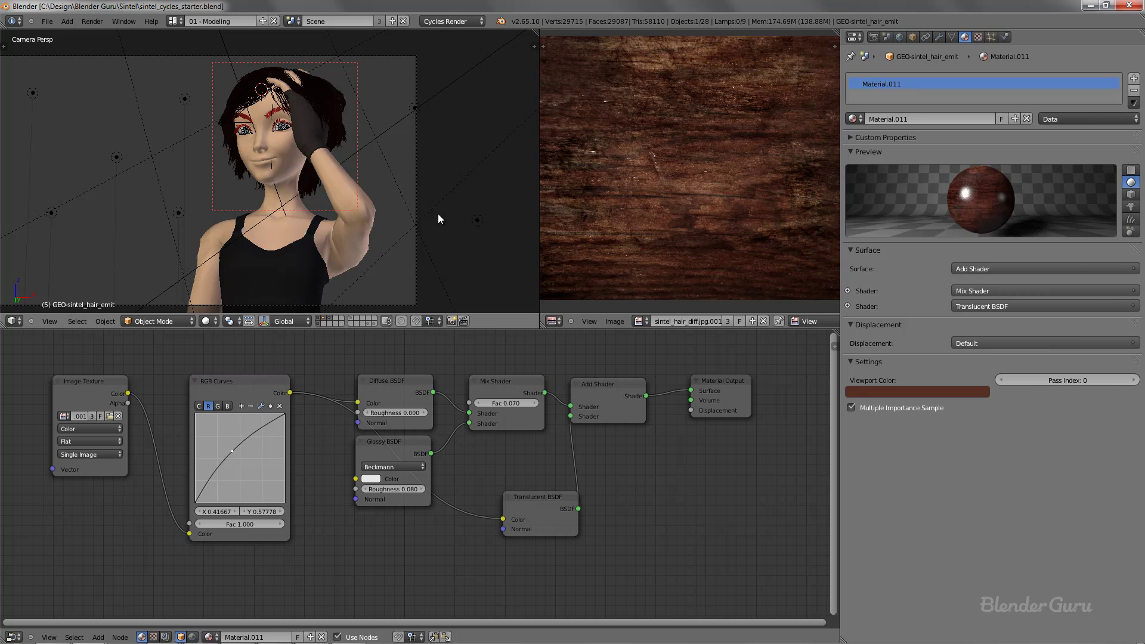
key("ctrl+alt+b")
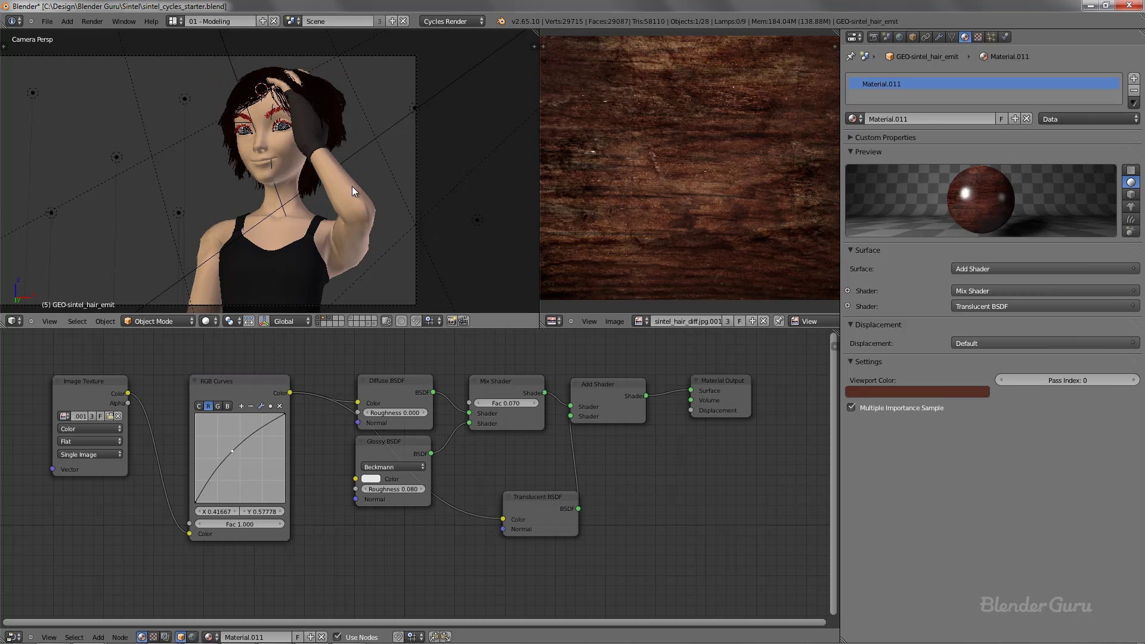
scroll(352, 181, "down", 1)
scroll(352, 182, "up", 1)
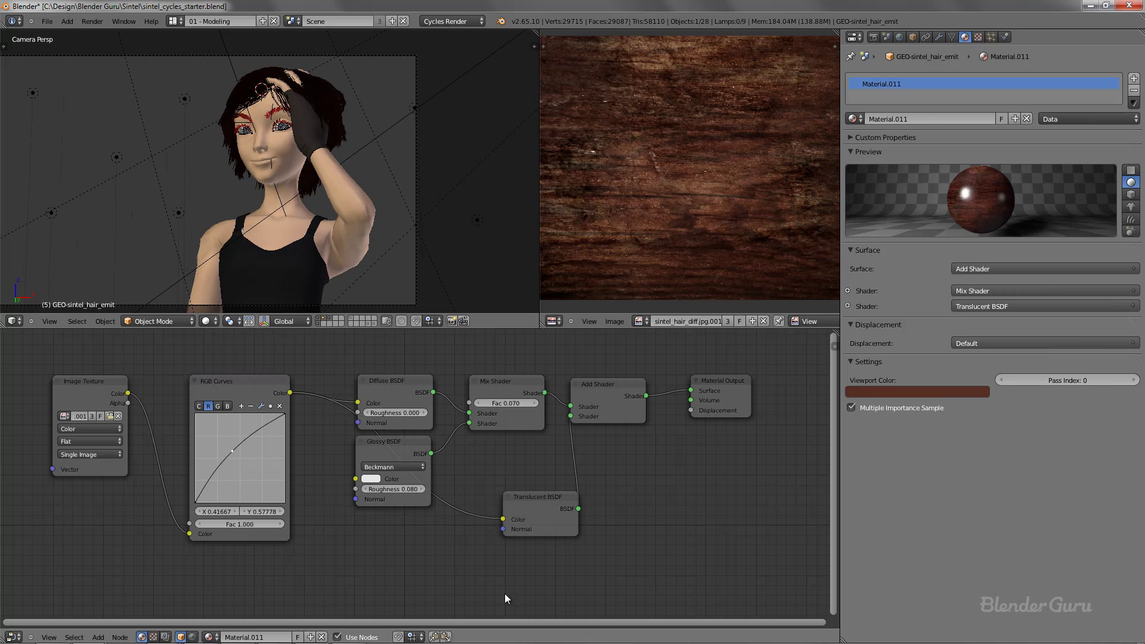
Set the number of Cycles render samples to 1200 in the scene's render settings.
left_click(872, 37)
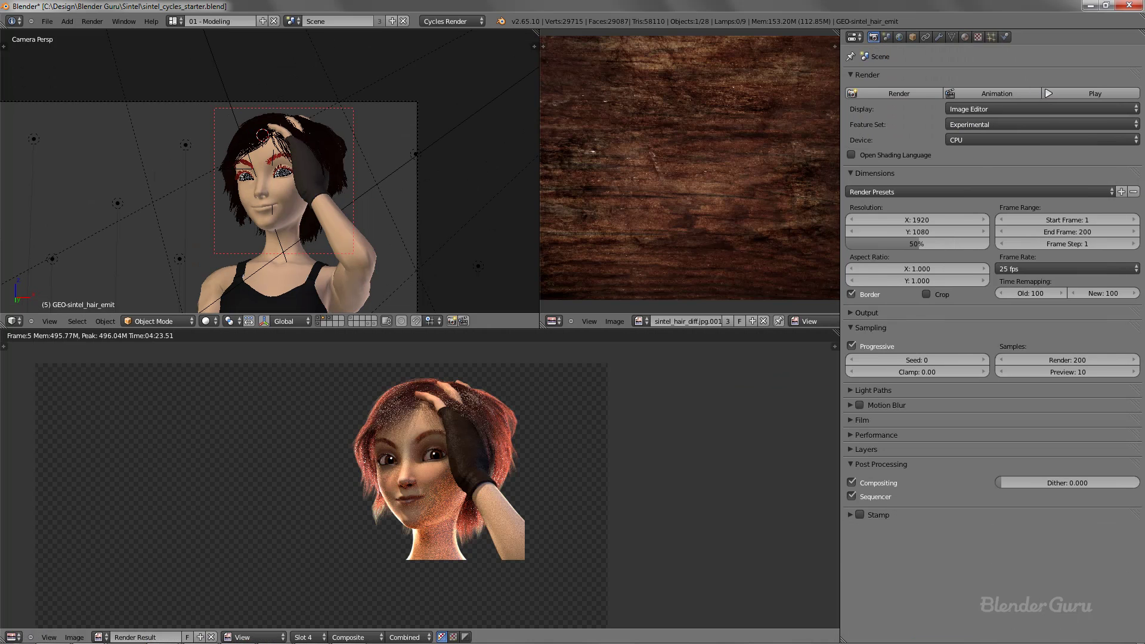
scroll(420, 484, "up", 2)
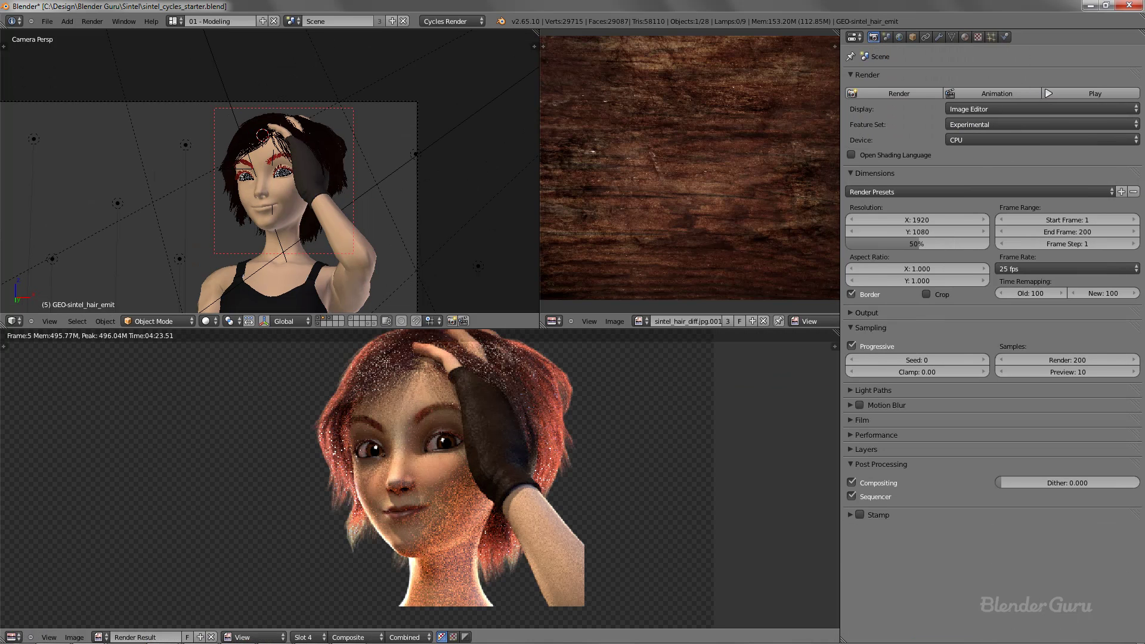
scroll(420, 483, "down", 2)
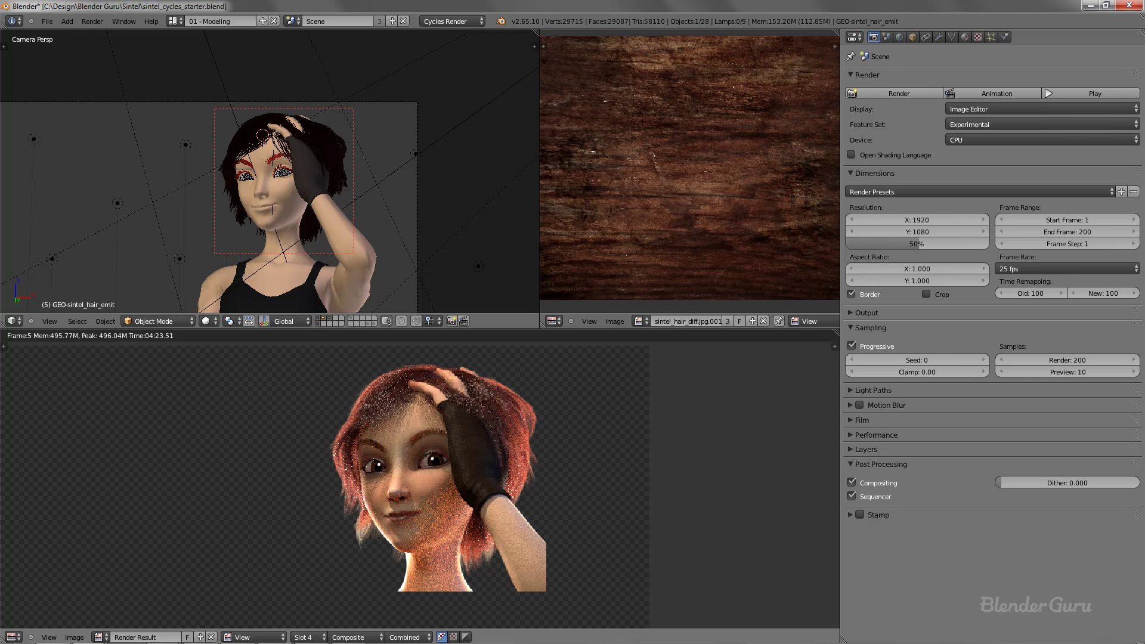
scroll(420, 483, "up", 1)
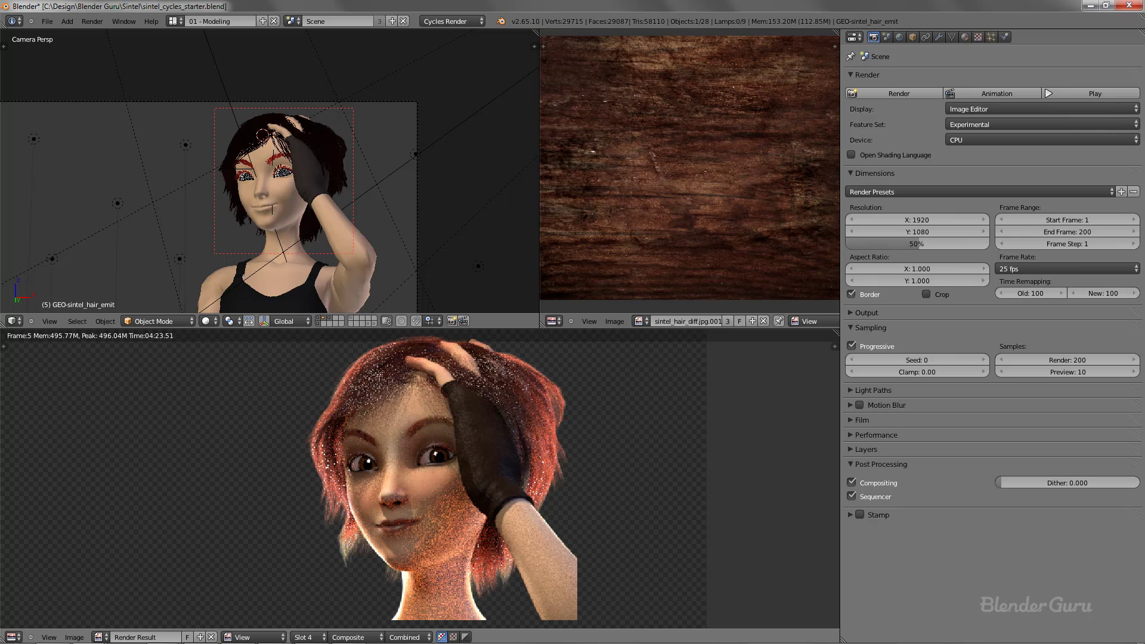
left_click(1068, 360)
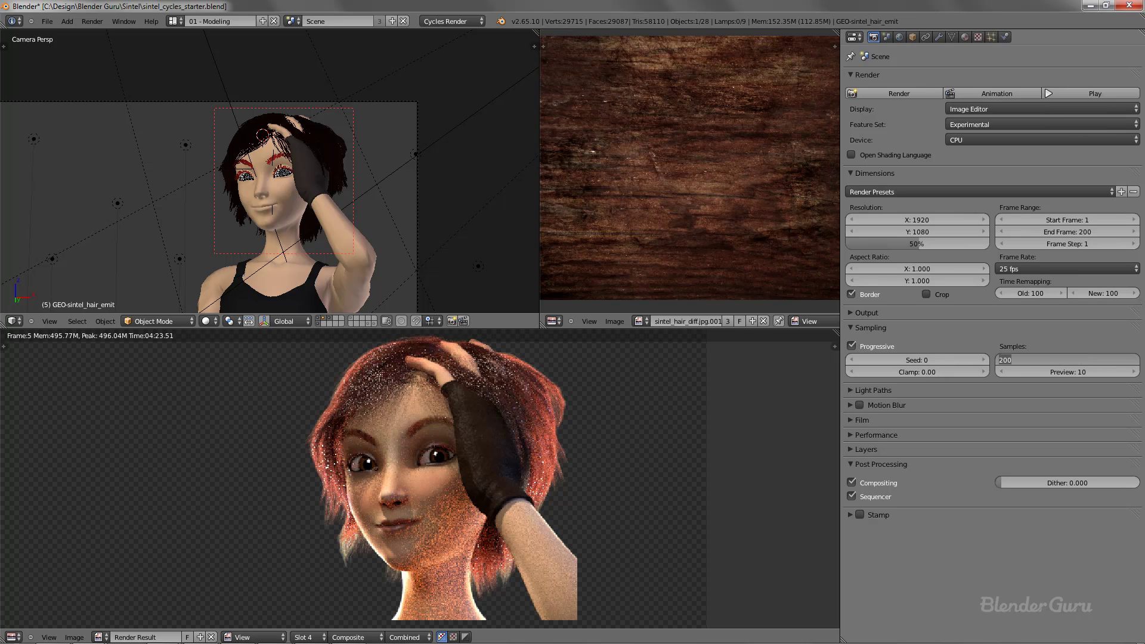
type("1200")
key("Return")
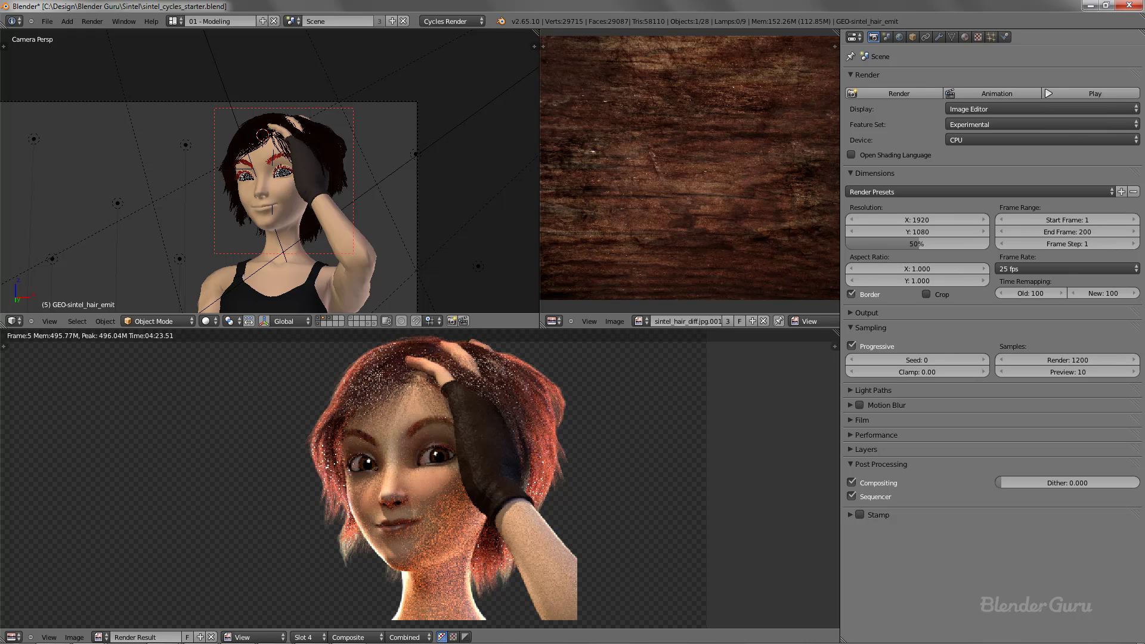
Set the render resolution percentage to 200%.
scroll(477, 472, "down", 3)
middle_click_drag(478, 471, 493, 438)
scroll(495, 430, "up", 1)
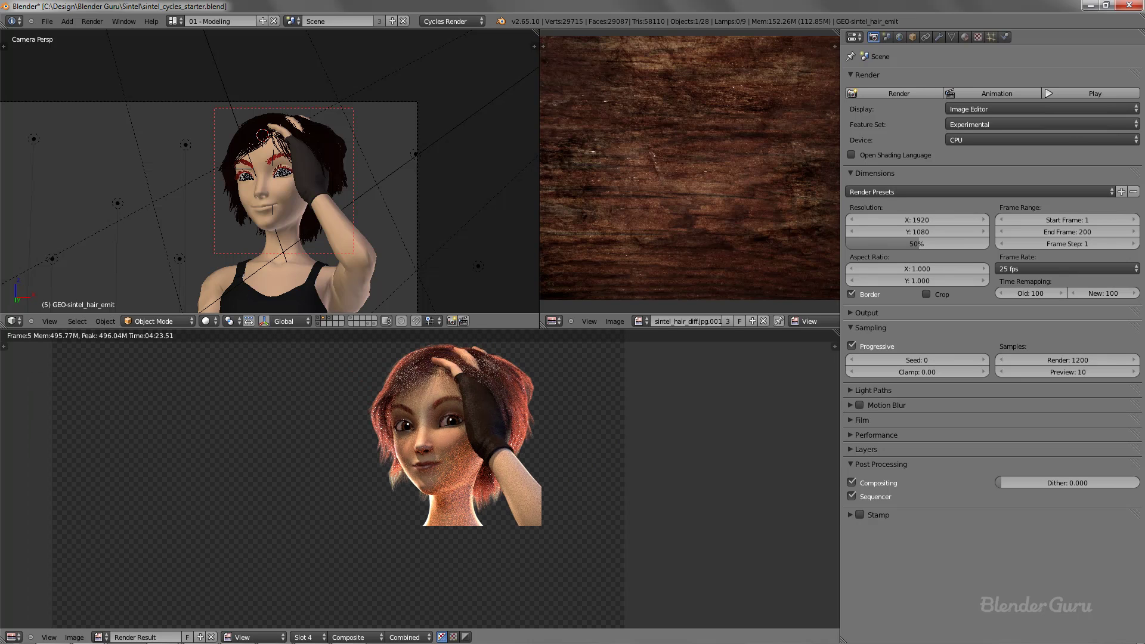
middle_click_drag(494, 438, 512, 452)
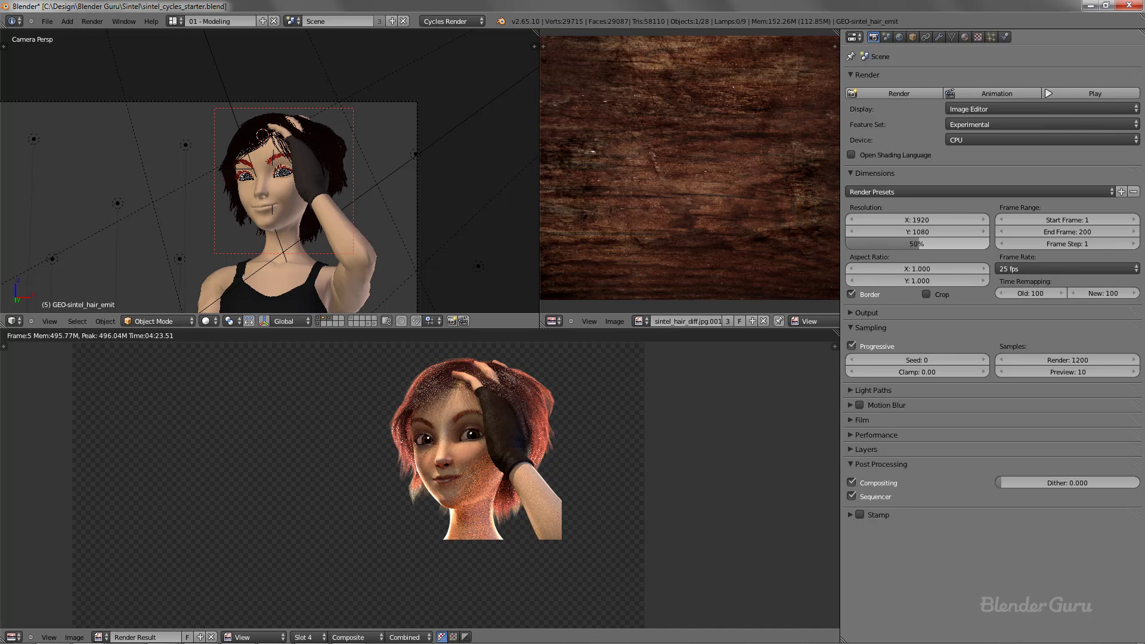
left_click_drag(918, 244, 991, 244)
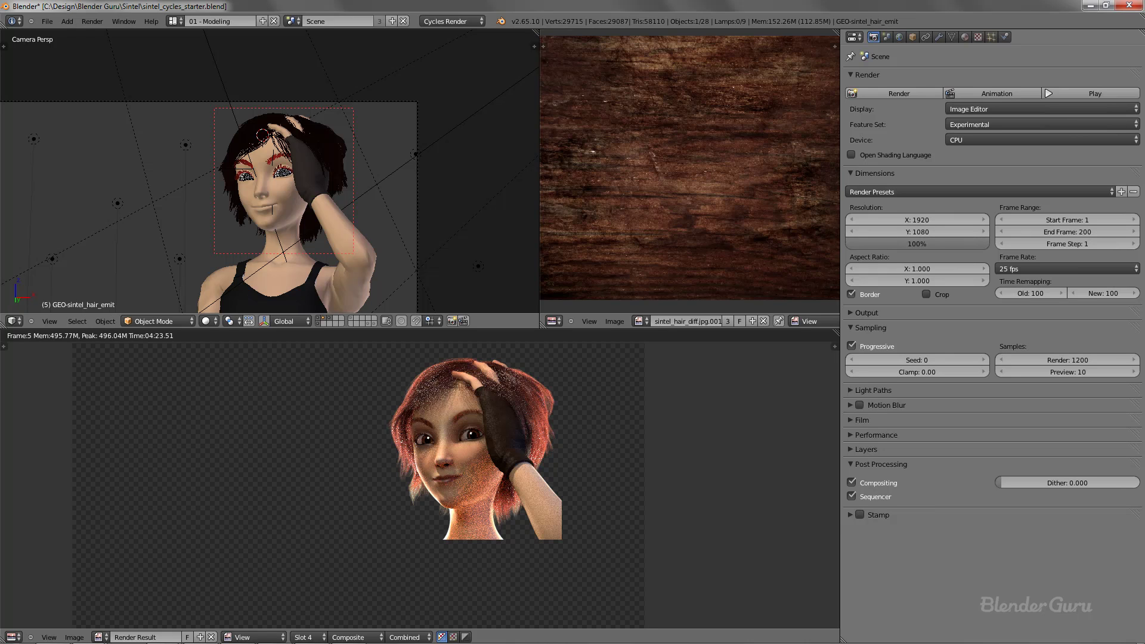
left_click(919, 244)
type("200")
key("Return")
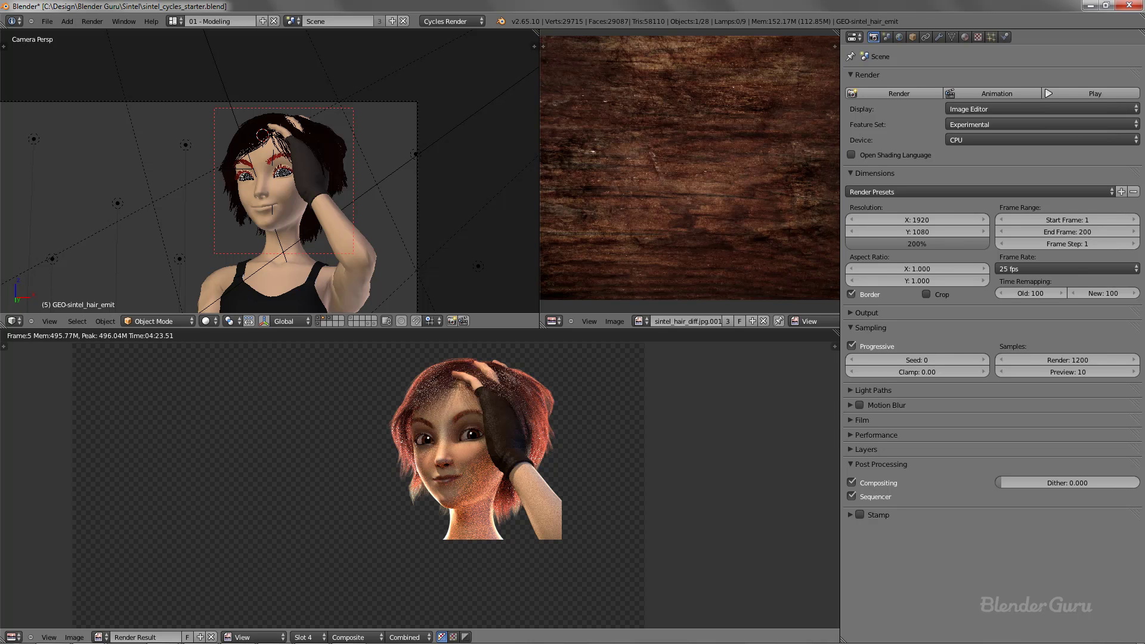
Switch to Photoshop and examine Sintel's hair and face up close in the rocker_composition3.psd composition.
key("alt+Tab")
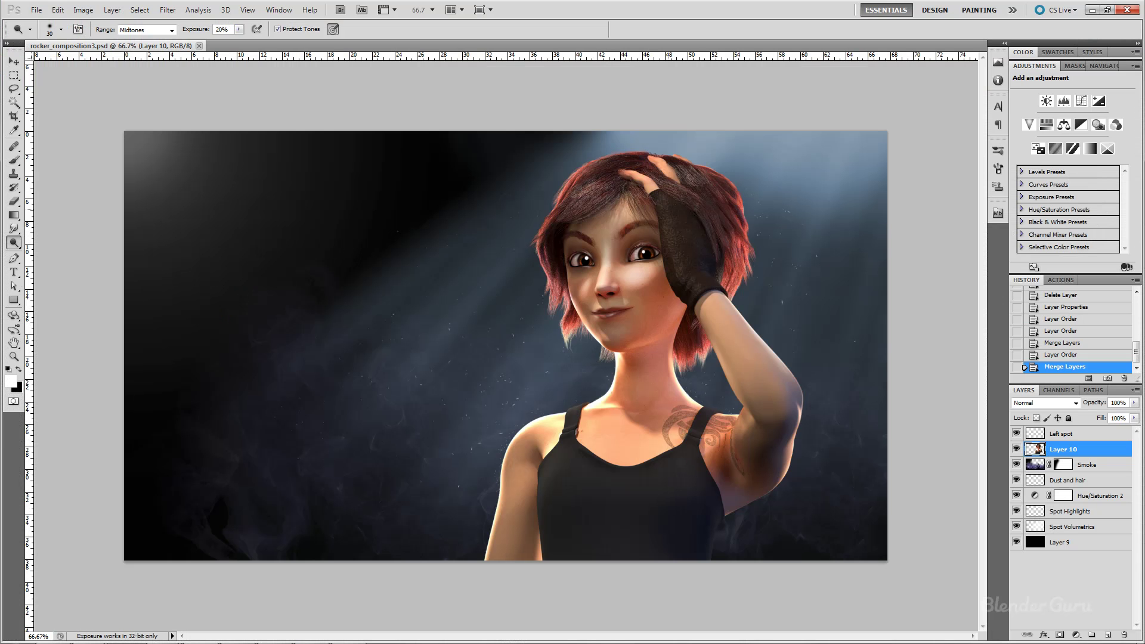
key("ctrl+plus")
key("ctrl+plus")
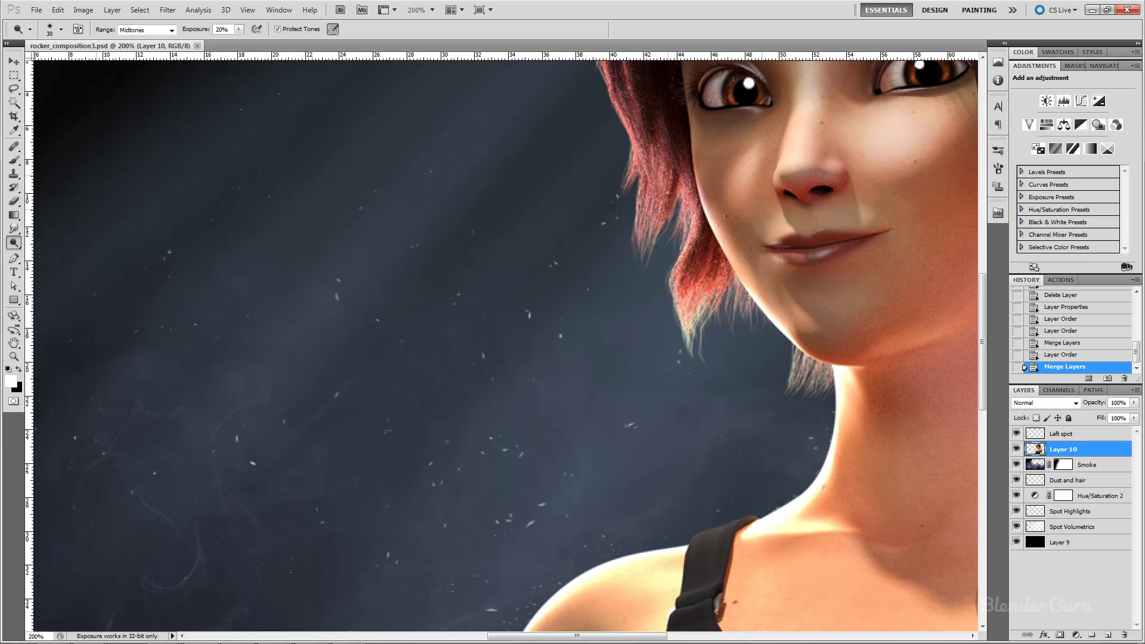
left_click_drag(674, 191, 374, 529)
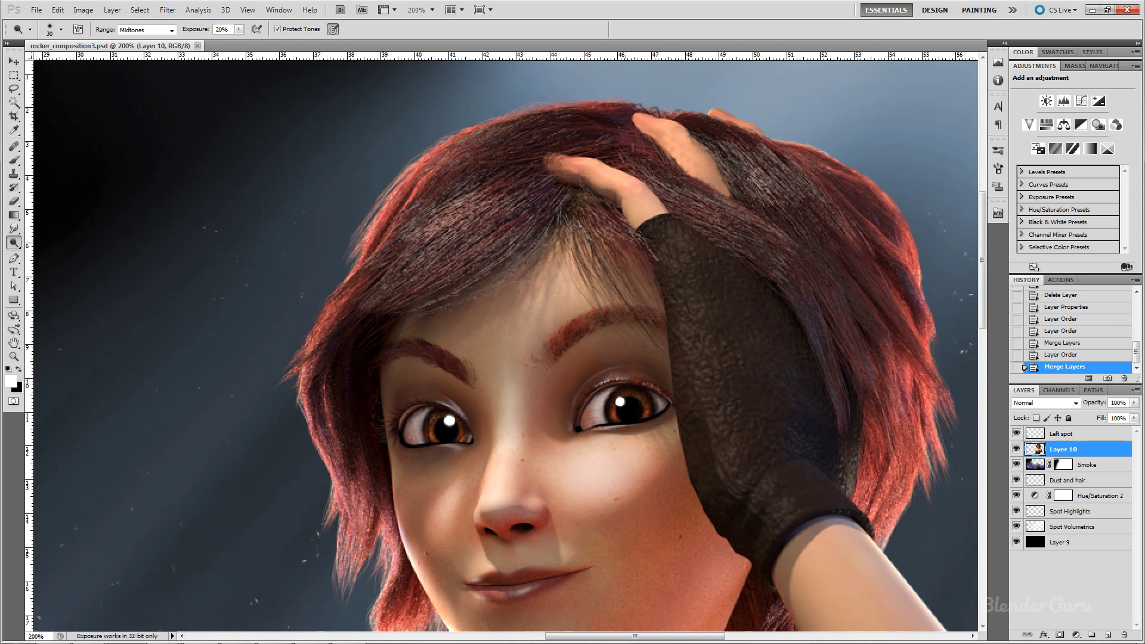
key("ctrl+minus")
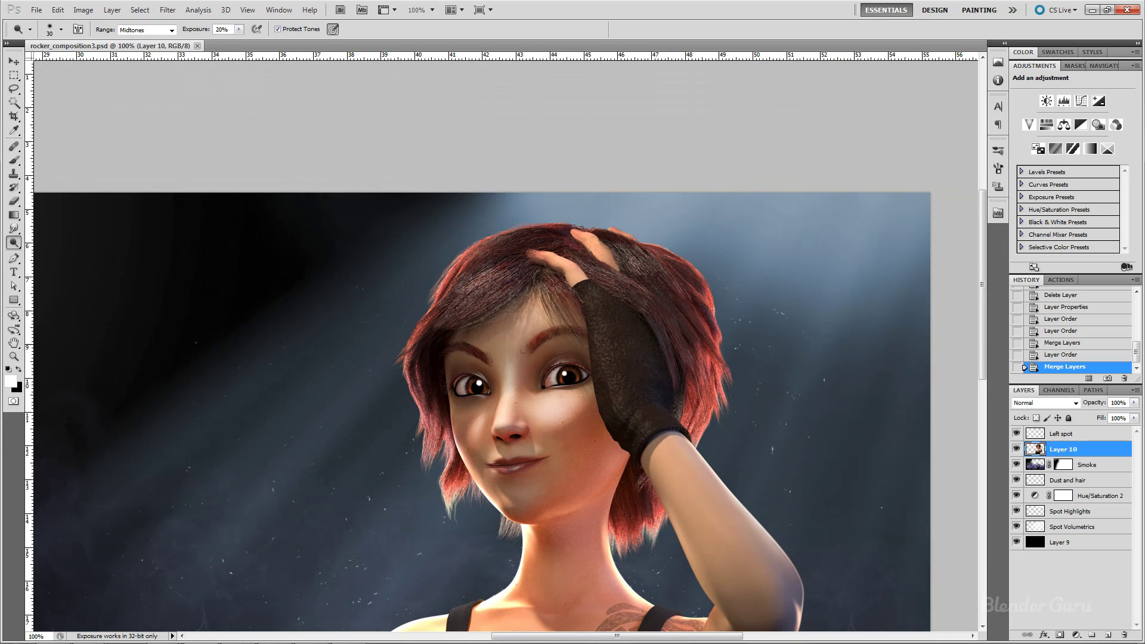
left_click_drag(571, 377, 616, 325)
key("ctrl+minus")
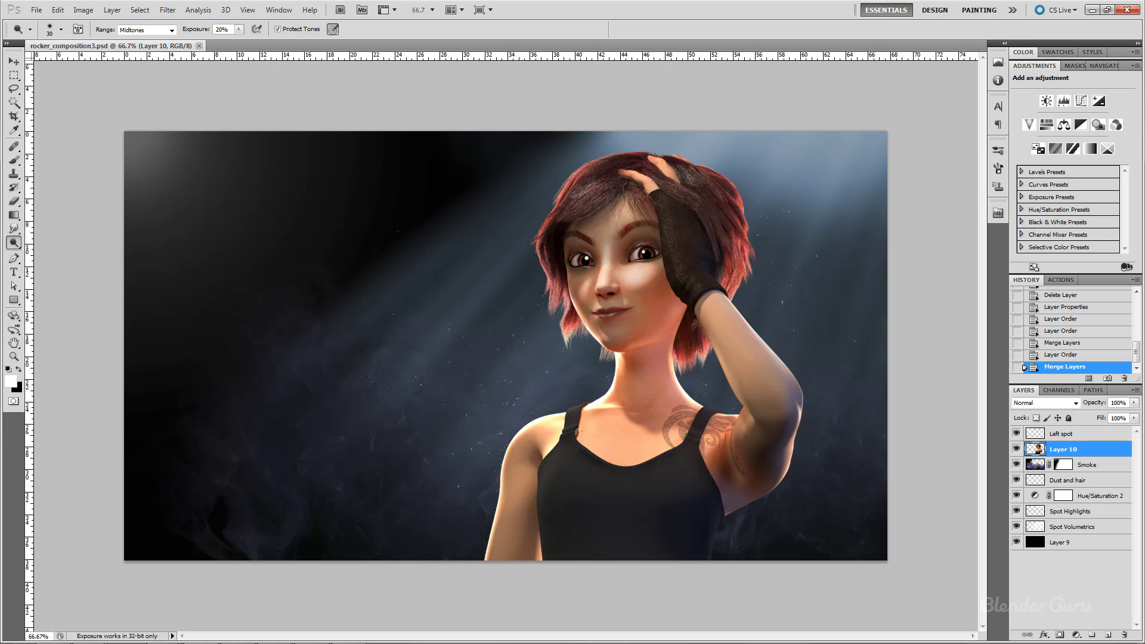
Hide every layer of the composition except Layer 10, including the black background Layer 9.
left_click(1016, 433)
left_click(1017, 434)
left_click(1016, 449)
left_click(1017, 449)
left_click(1016, 434)
left_click(1016, 464)
left_click(1016, 480)
left_click(1016, 496)
left_click(1016, 512)
left_click(1017, 527)
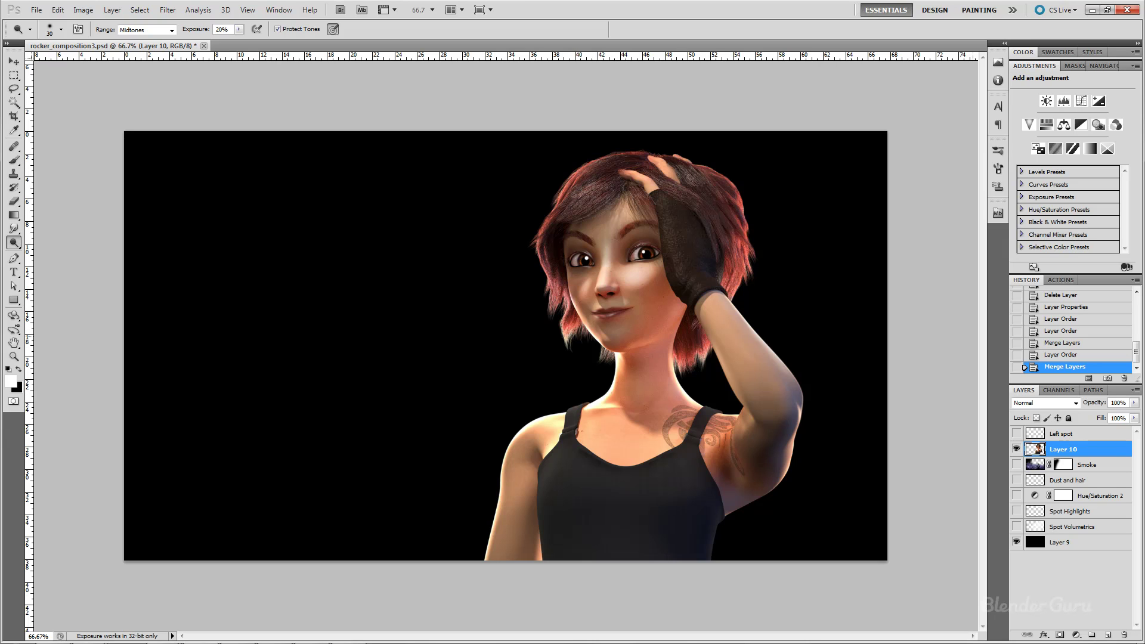
left_click(1016, 542)
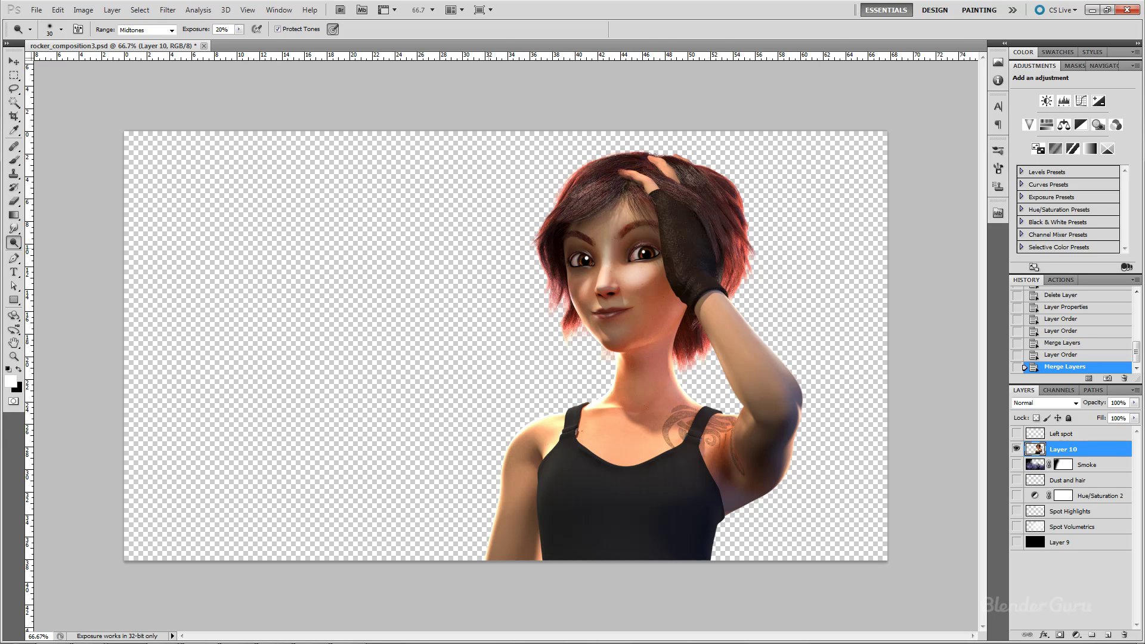
Switch to Blender and check the render's Film transparency and the Output file format settings.
key("alt+Tab")
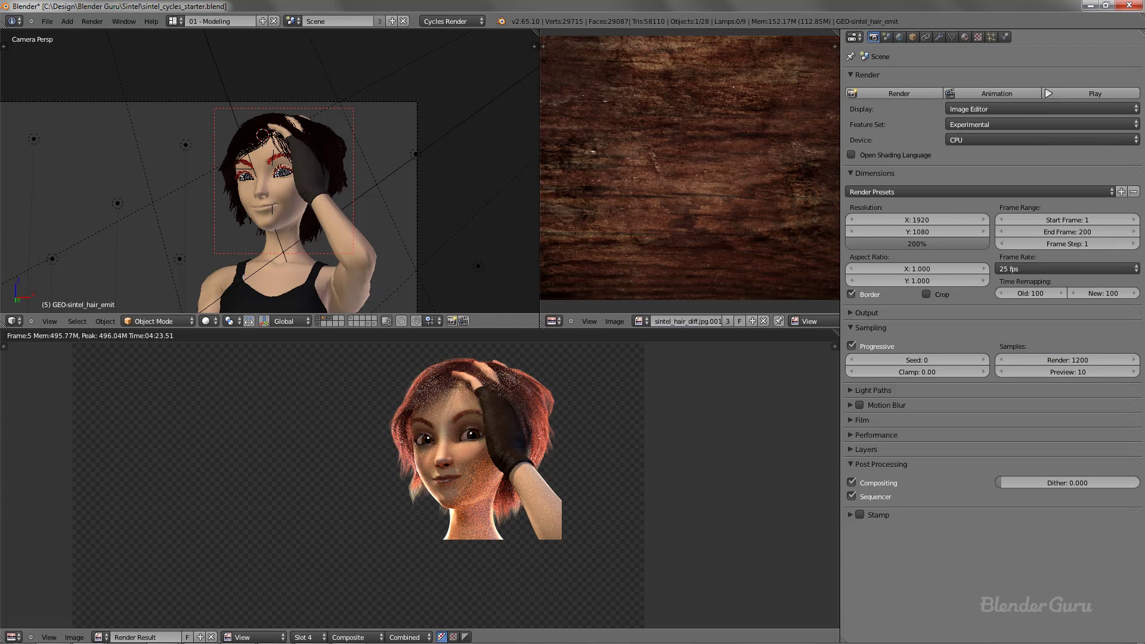
left_click(874, 436)
left_click(875, 436)
left_click(862, 420)
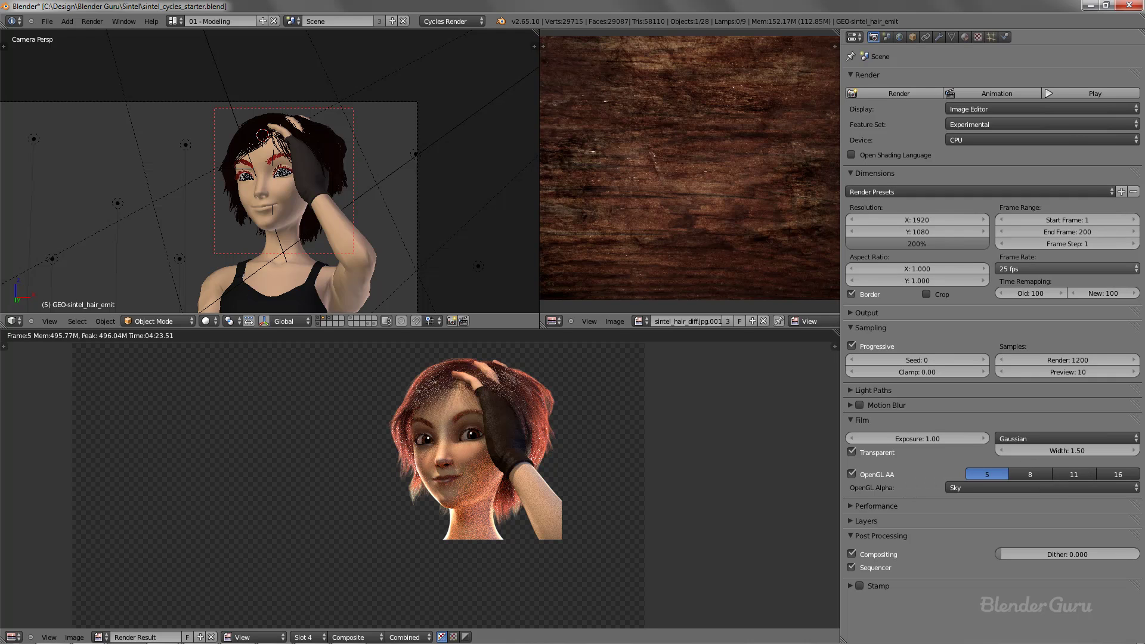
left_click(867, 313)
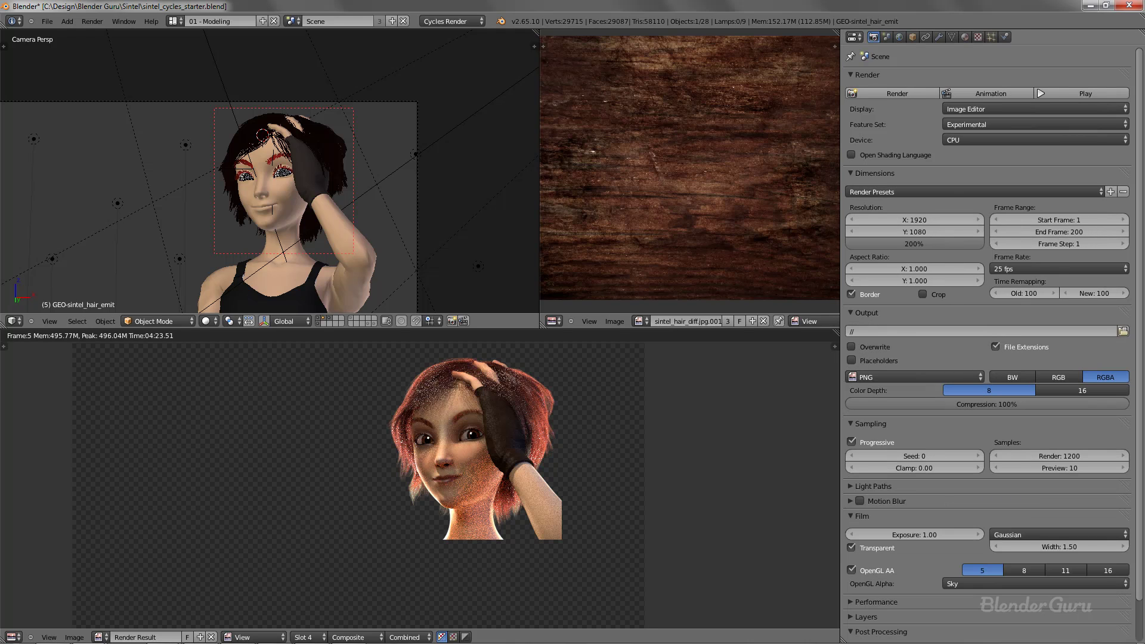
Switch to Photoshop and show Layer 9, Smoke, Dust and hair, Hue/Saturation 2, Left spot, Spot Highlights and Spot Volumetrics again.
key("alt+Tab")
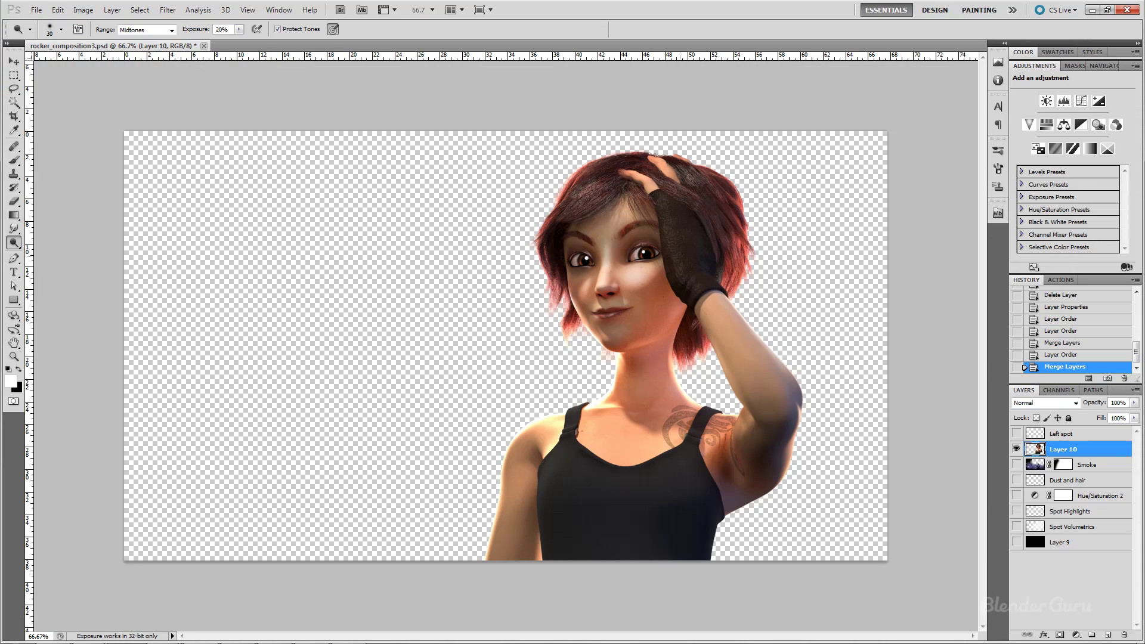
left_click(1017, 542)
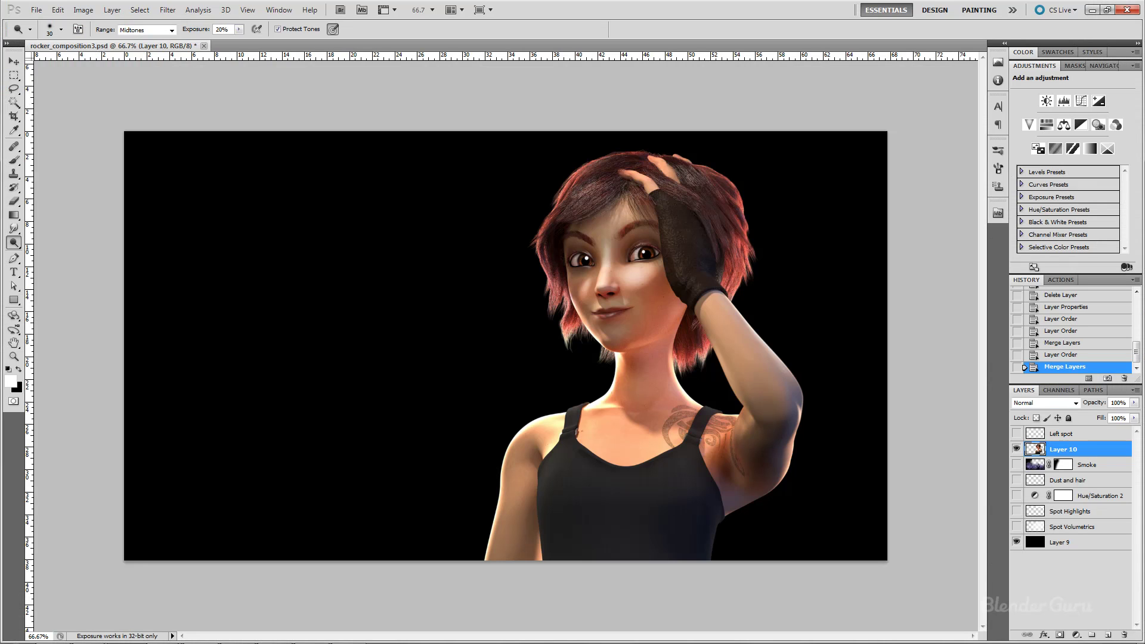
left_click(1017, 465)
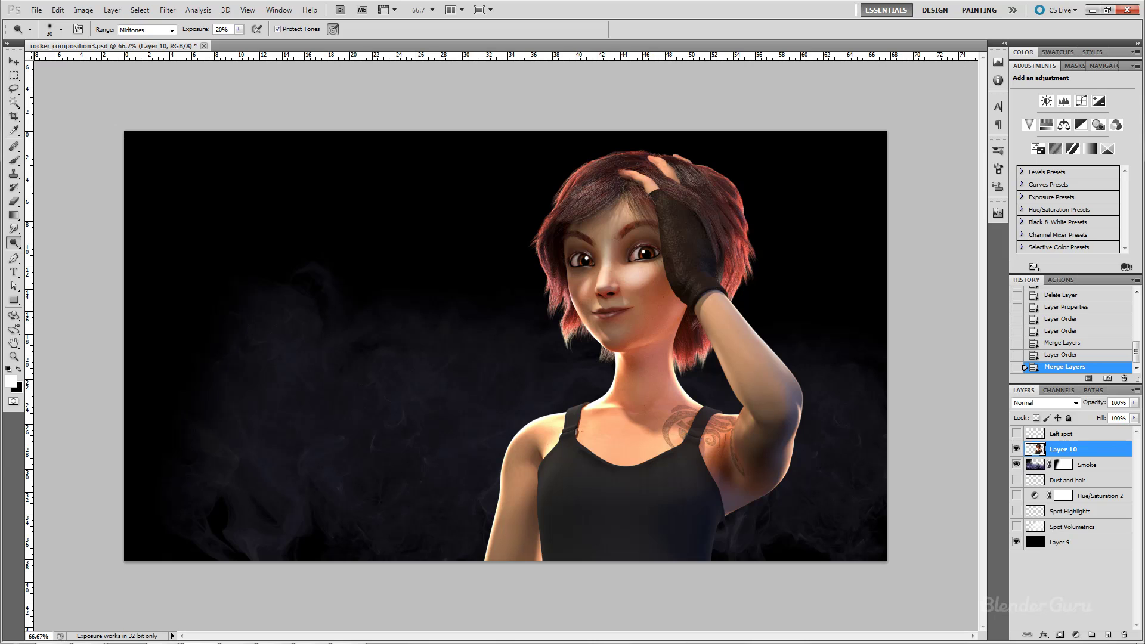
left_click(1088, 465)
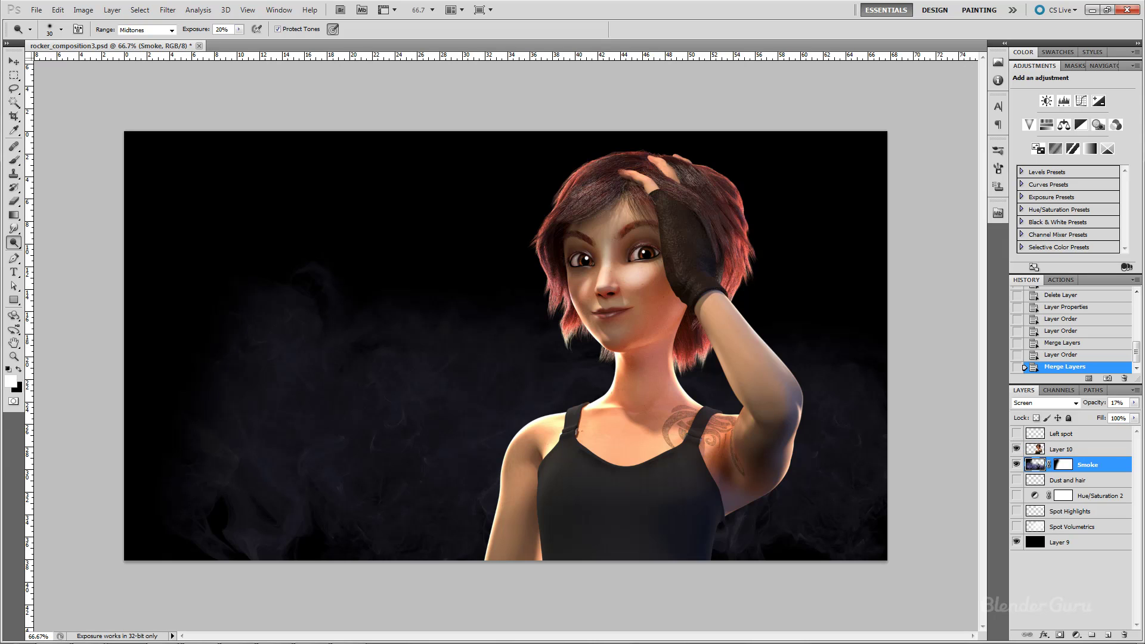
left_click(1017, 480)
left_click(1016, 495)
left_click(1016, 434)
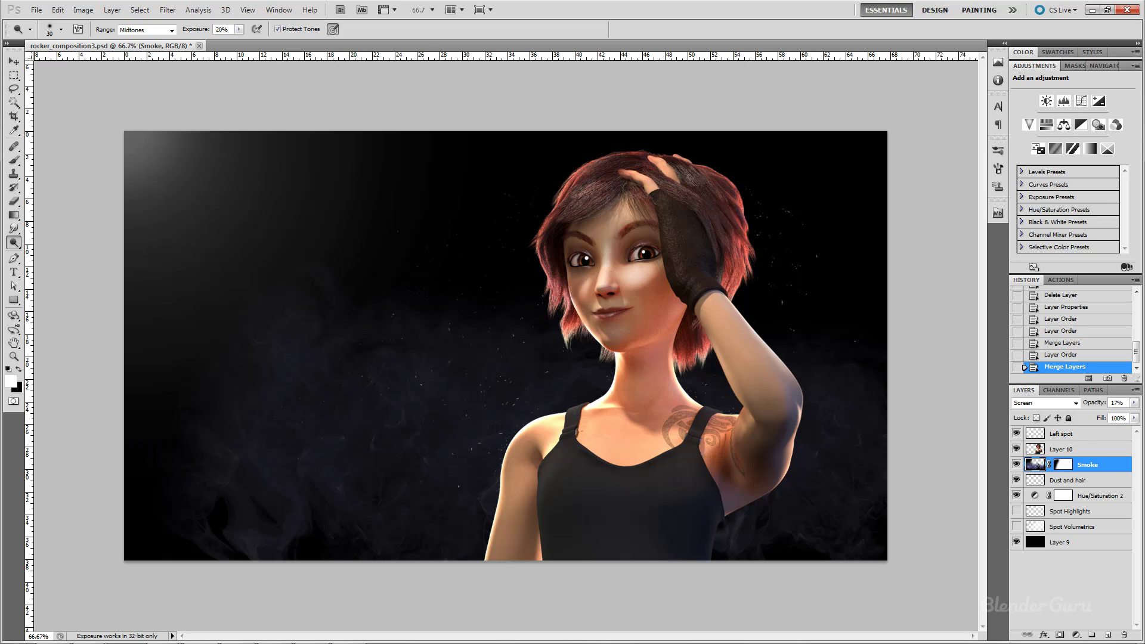
left_click(1016, 512)
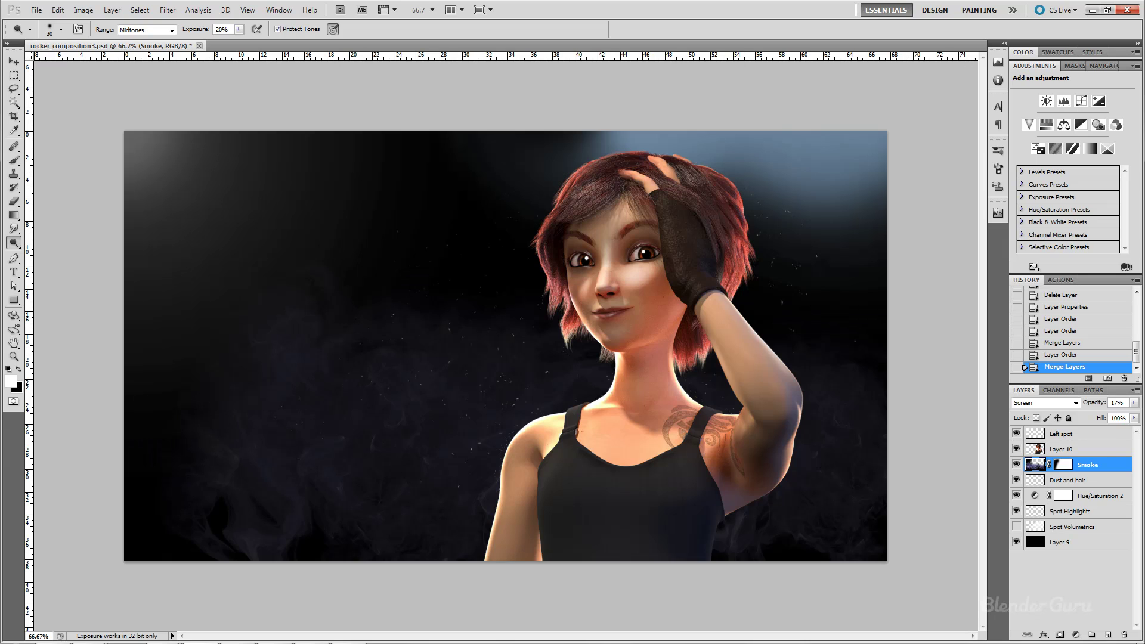
left_click(1016, 527)
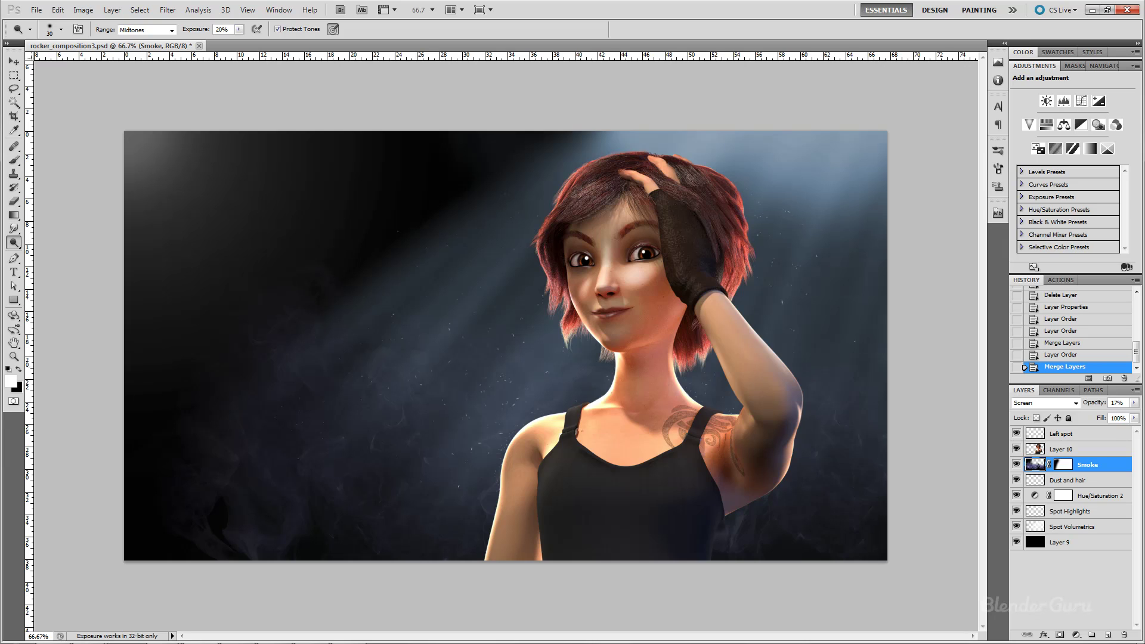
Save the rocker_composition3.psd composition file.
key("ctrl+s")
key("alt+Tab")
key("alt+shift+Tab")
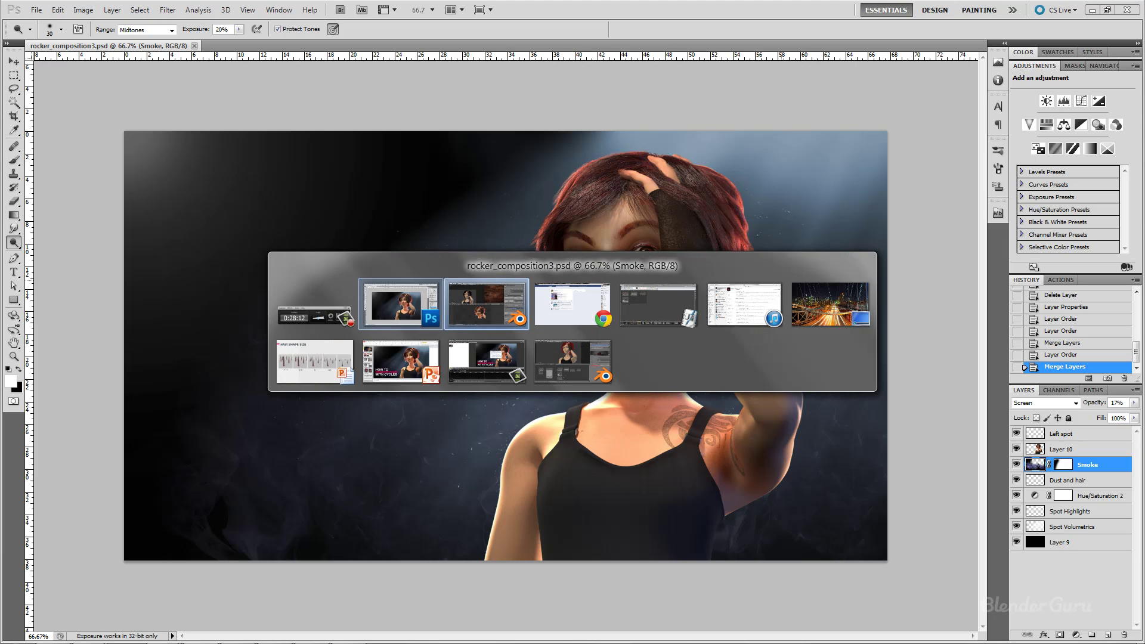